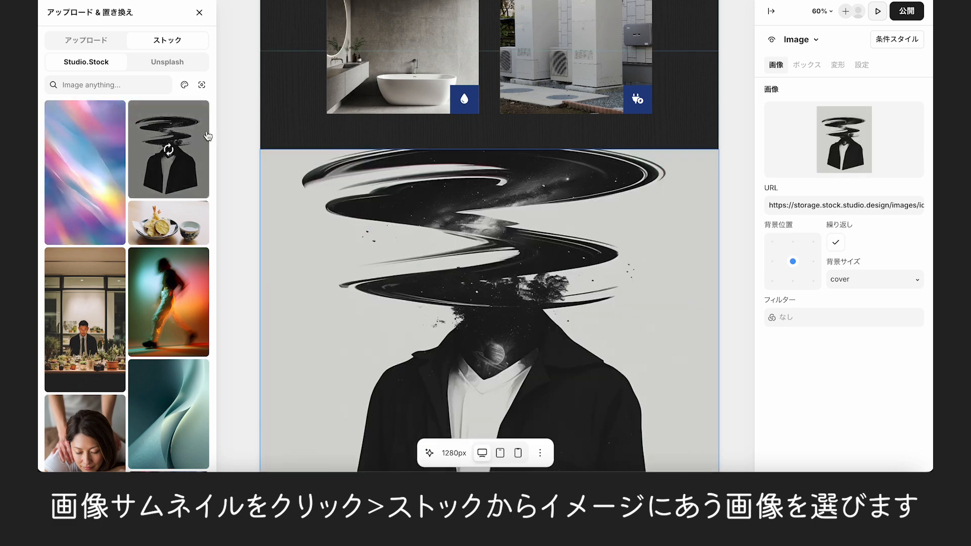
- Copy the FV image's URL and apply it as the source of the full-width placeholder image below the dark banner
scroll(377, 150, "up", 5)
scroll(383, 144, "up", 10)
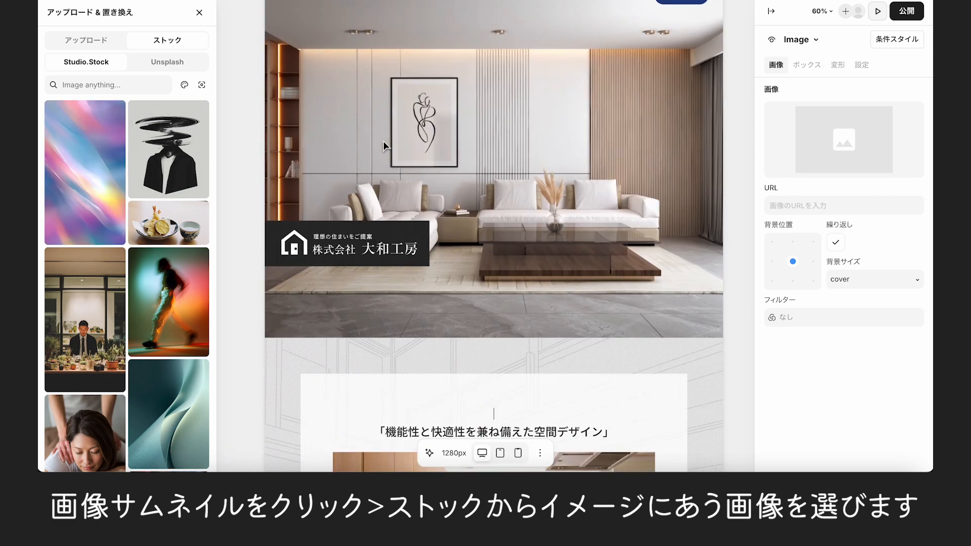
left_click(383, 143)
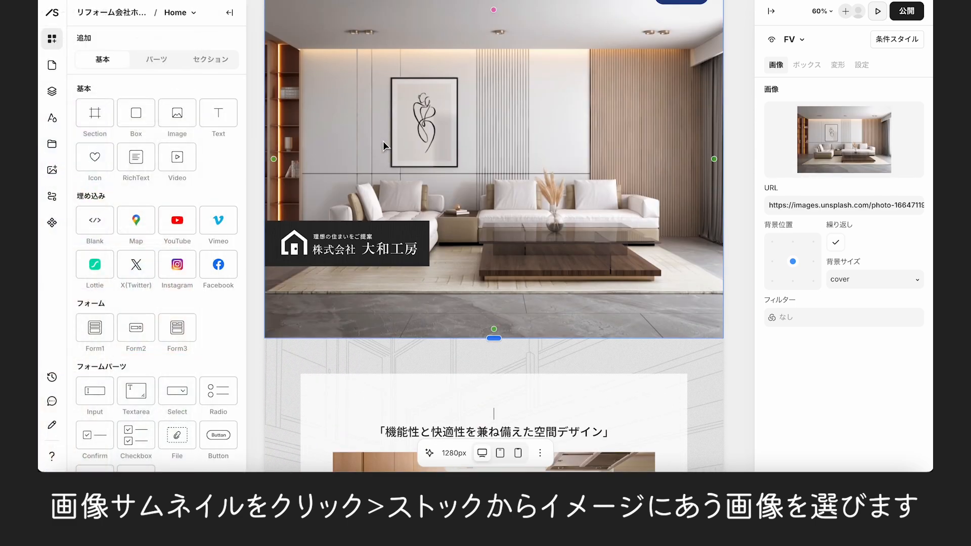
left_click(802, 207)
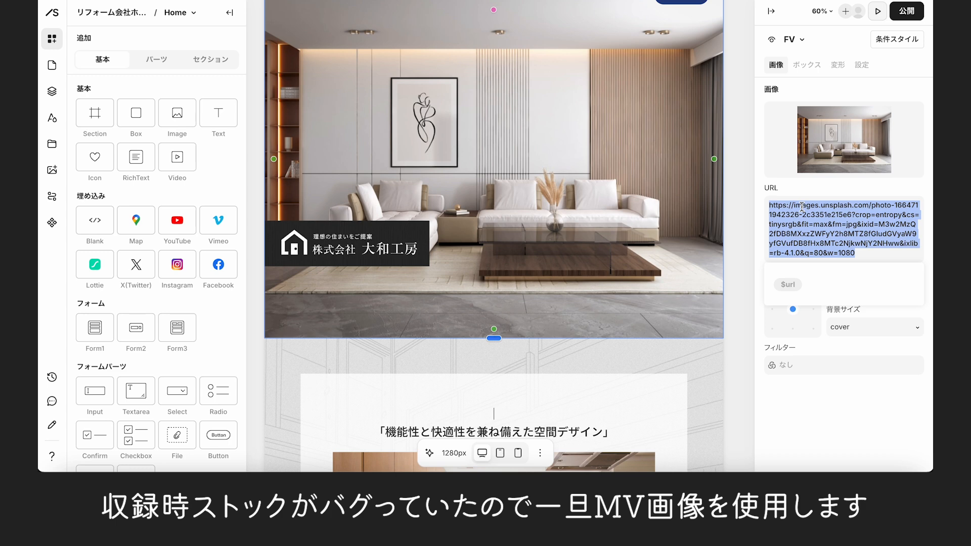
scroll(618, 331, "down", 15)
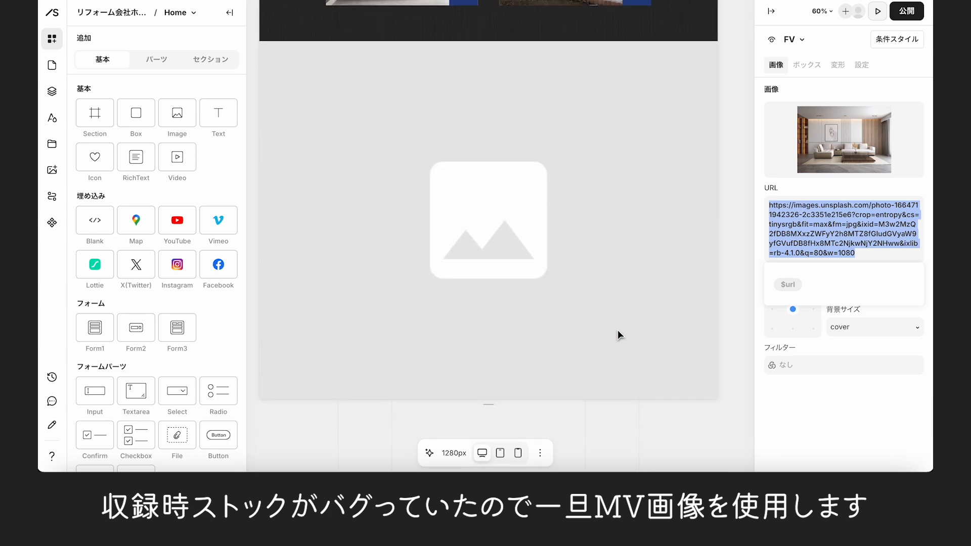
left_click(618, 331)
left_click(790, 205)
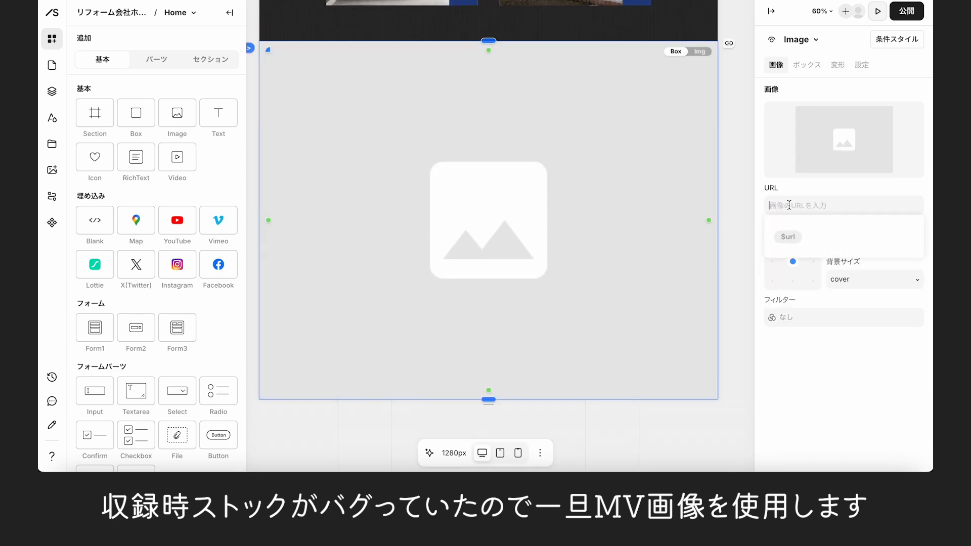
key("ctrl+v")
key("Return")
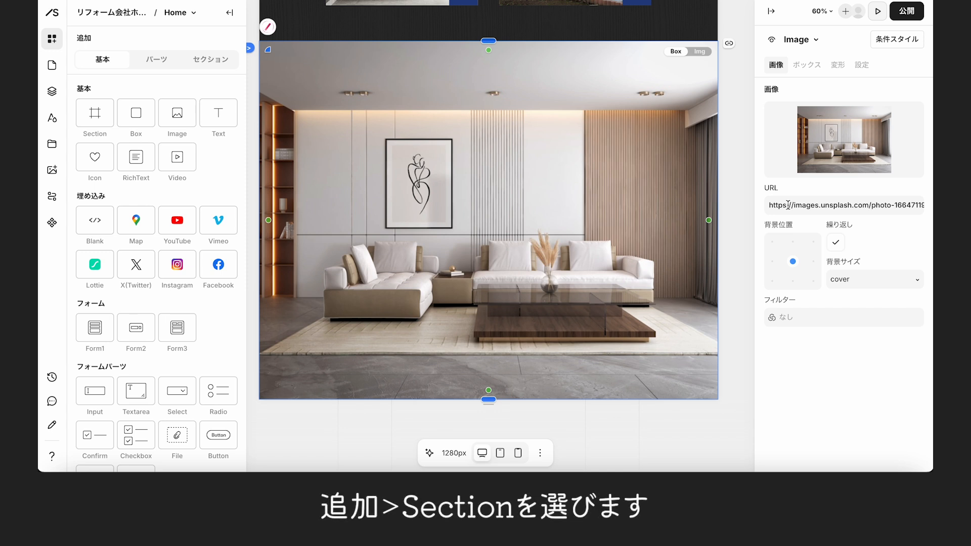
- Add a Section below the full-width image and set its width to 100%
scroll(573, 243, "down", 3)
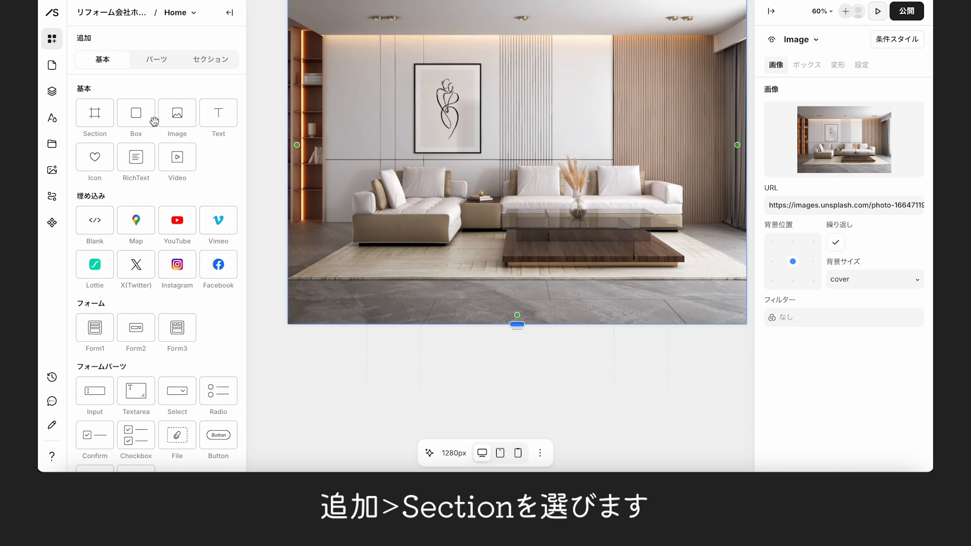
left_click(90, 114)
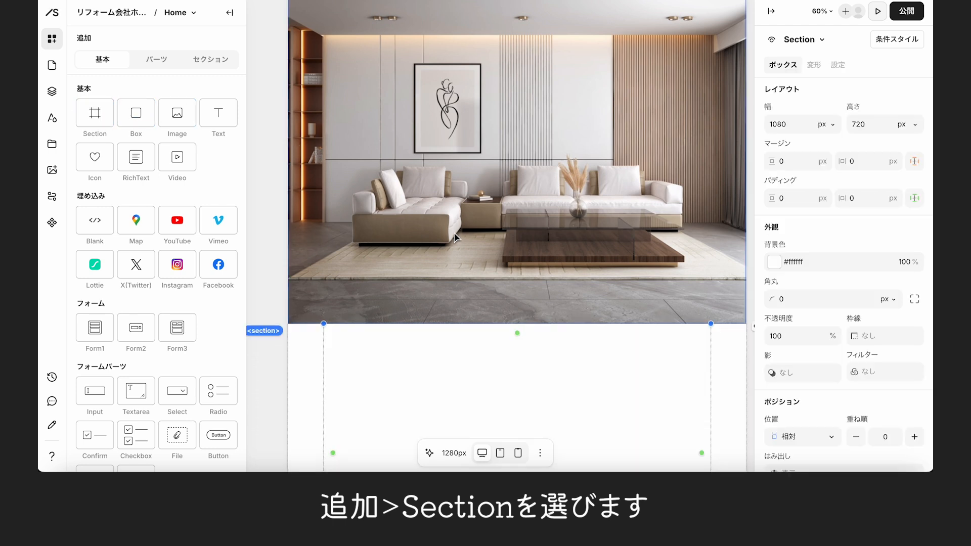
left_click(829, 124)
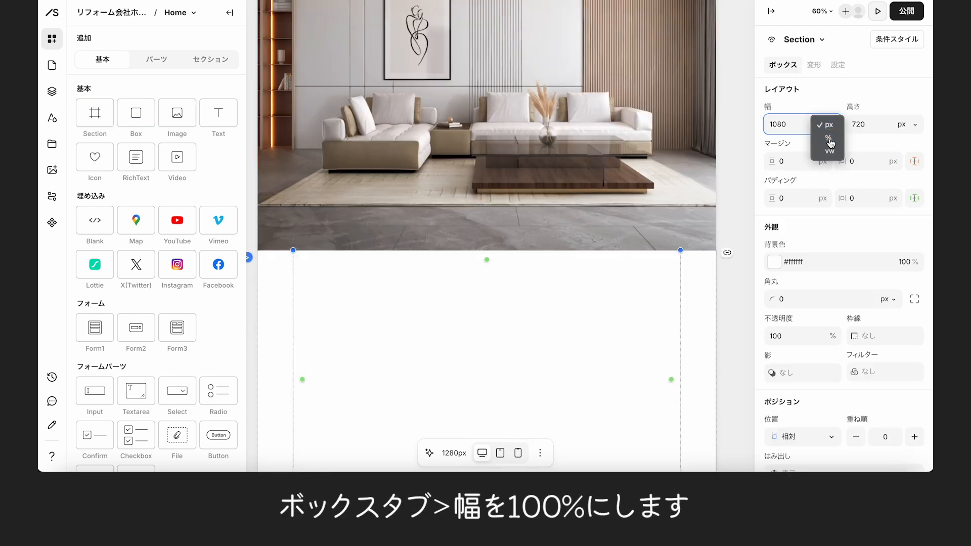
left_click(829, 137)
double_click(802, 125)
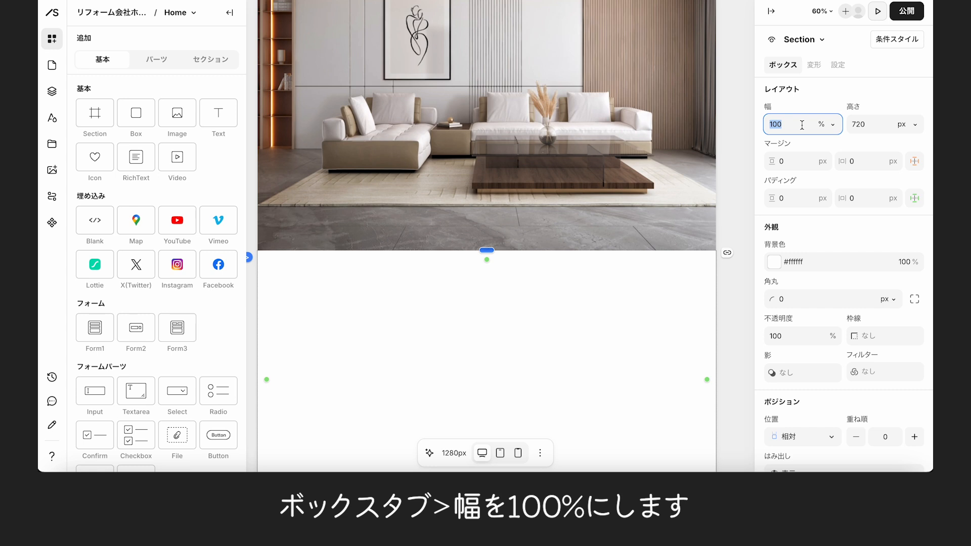
left_click(823, 100)
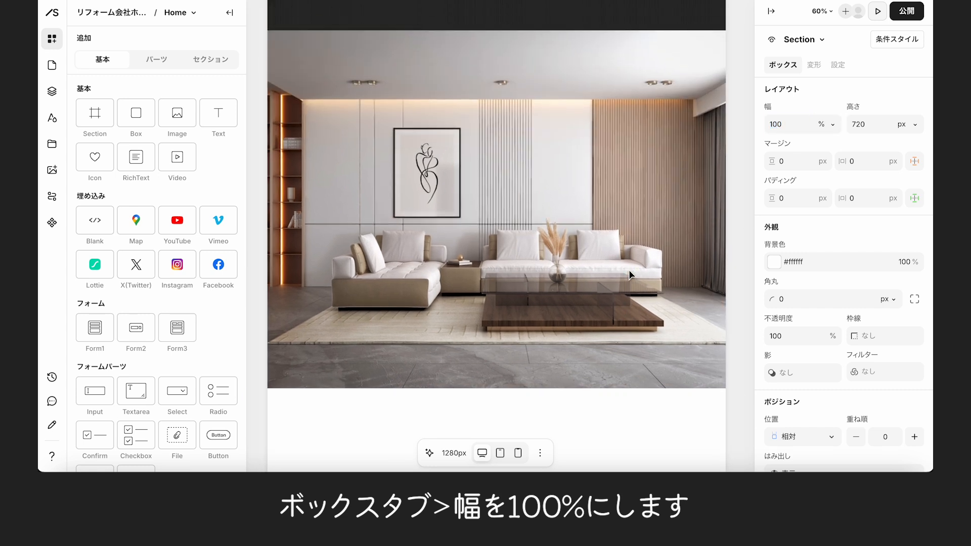
- Set the full-width image's position to 追従 and its stacking order to -1, and check the scrolling in the preview
left_click(629, 269)
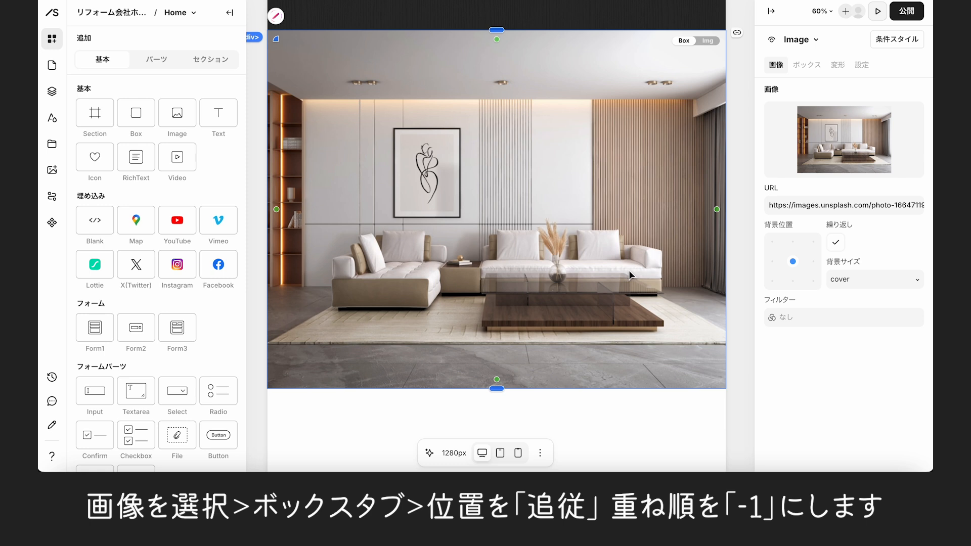
left_click(807, 65)
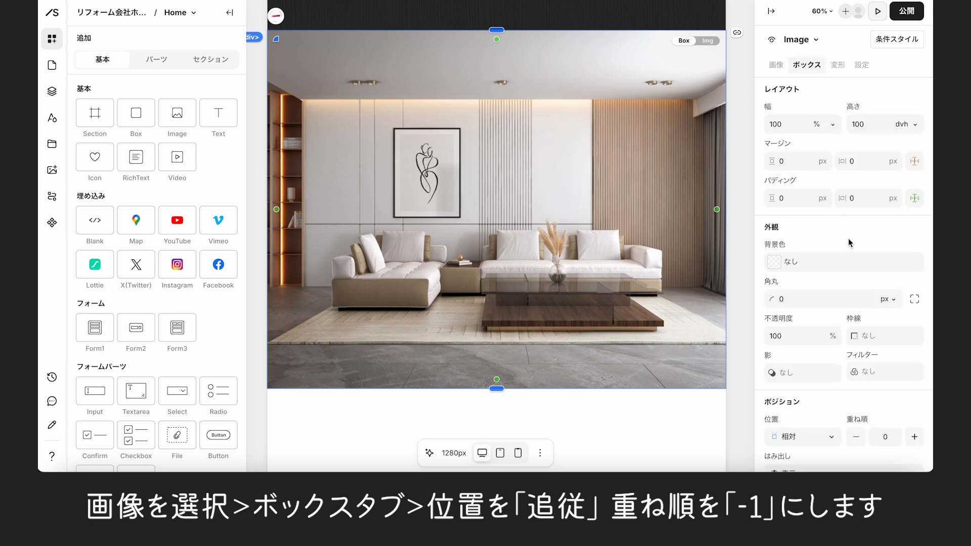
scroll(849, 243, "down", 2)
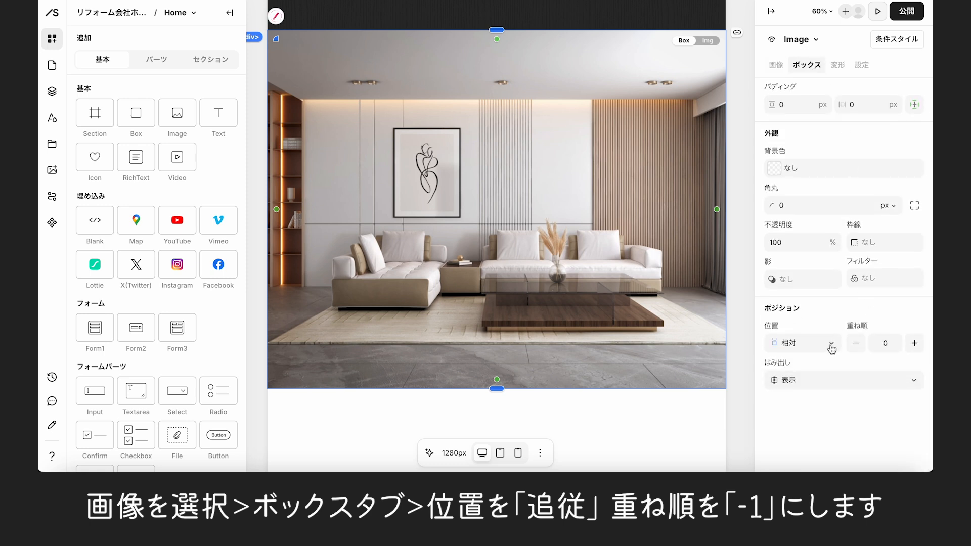
left_click(833, 350)
left_click(802, 407)
left_click(857, 344)
left_click(857, 344)
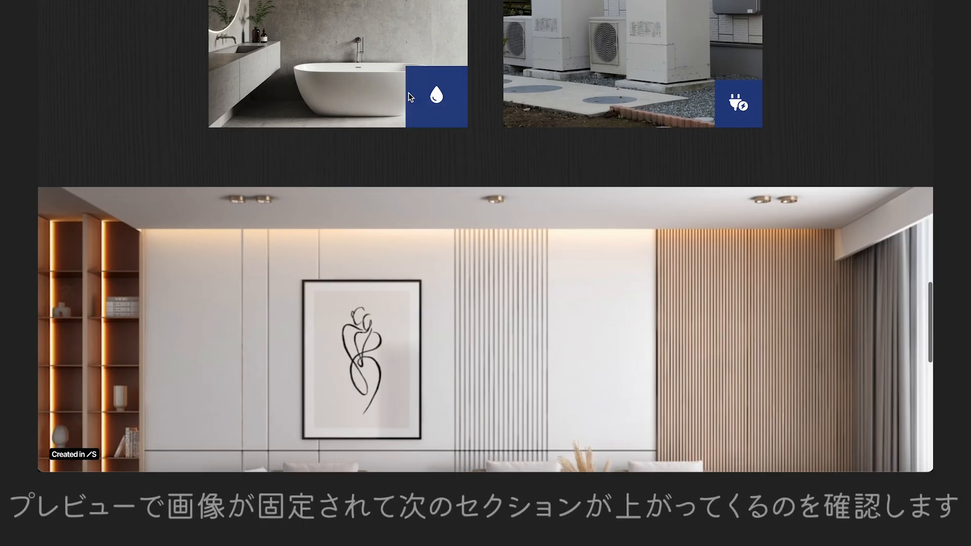
scroll(410, 98, "down", 10)
scroll(409, 101, "down", 2)
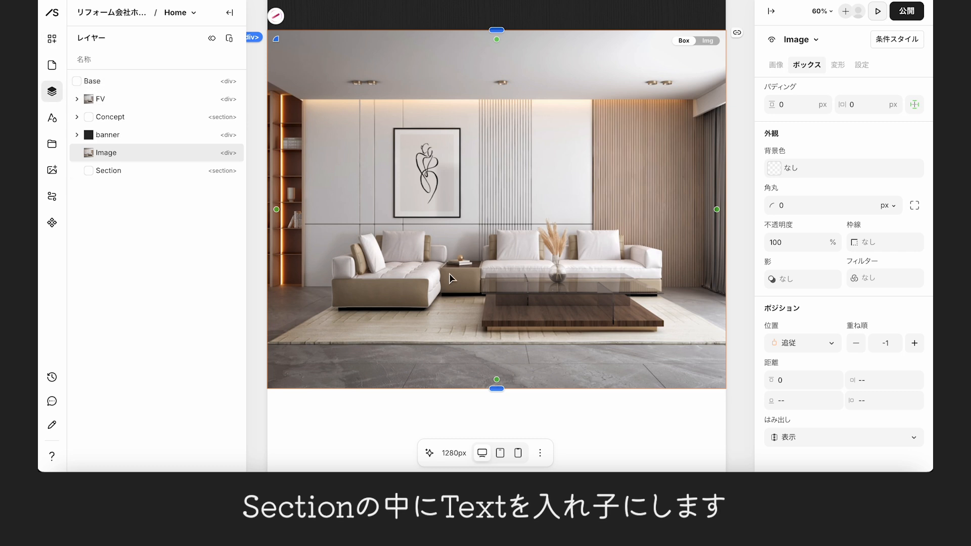
- Add a Text element directly below the white section and set its content to "NEWS"
scroll(466, 289, "down", 10)
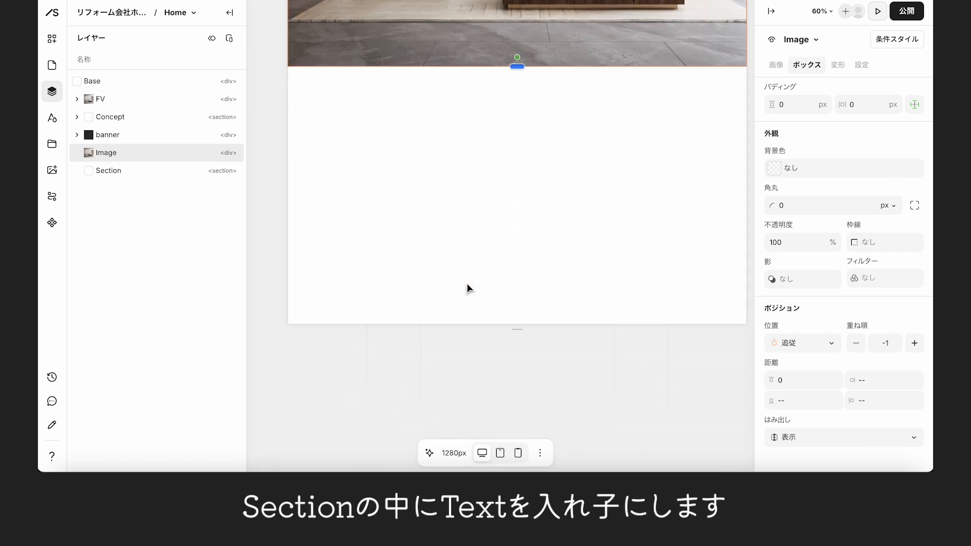
left_click(127, 171)
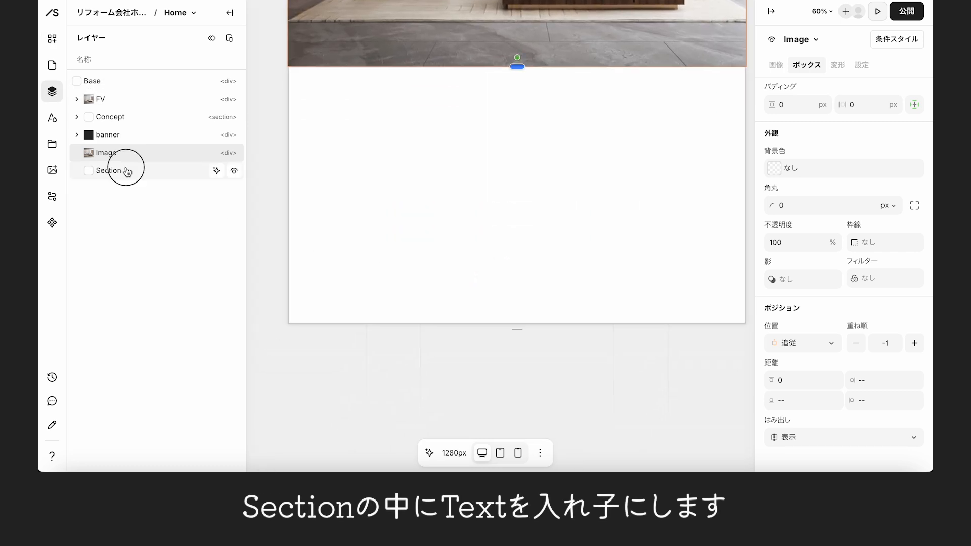
left_click(52, 38)
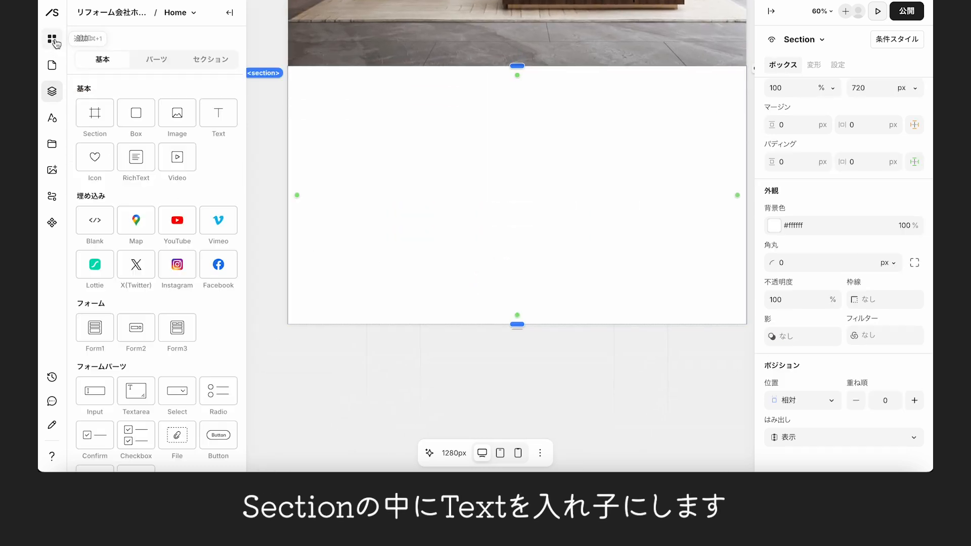
left_click(218, 115)
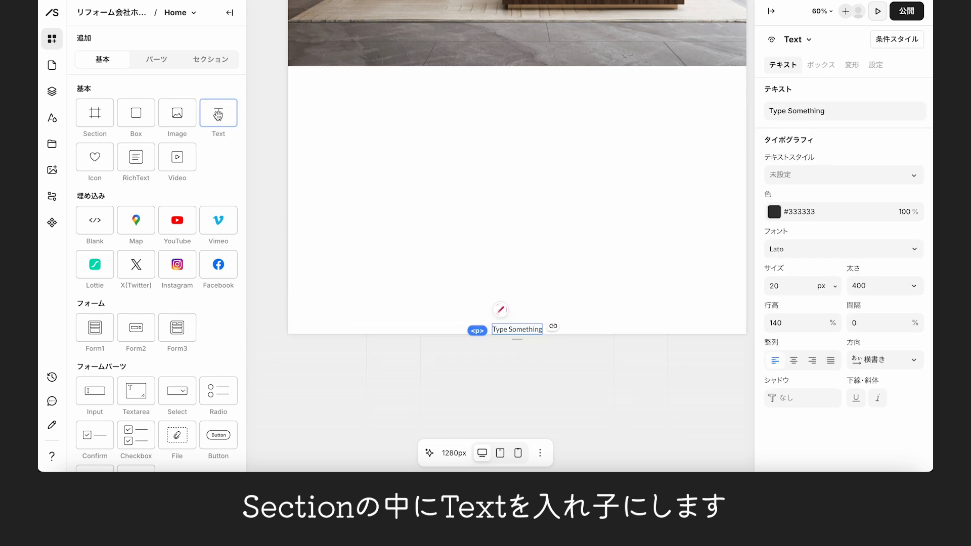
left_click(845, 111)
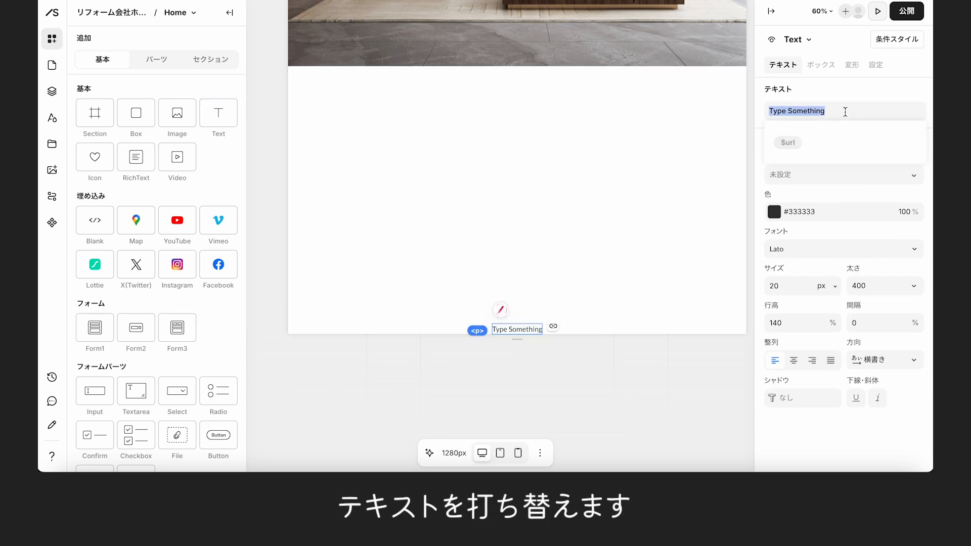
type("NEWS")
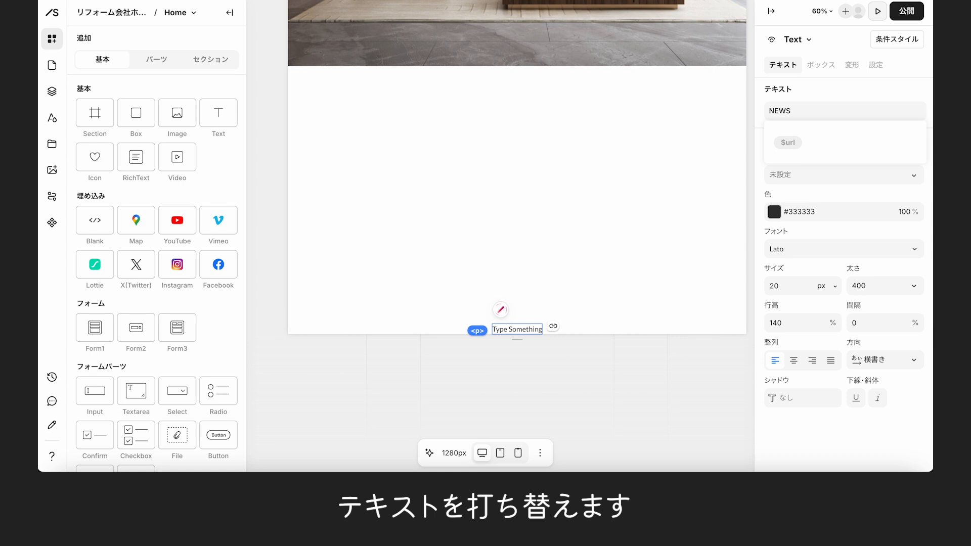
key("Return")
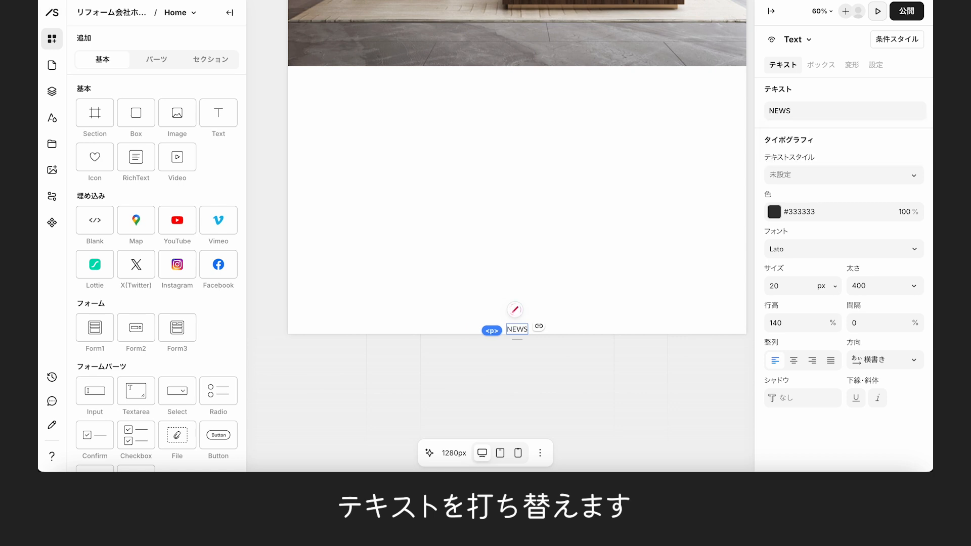
- Set the NEWS heading's font to Libre Baskerville and its size to 60 px
left_click(840, 249)
left_click(729, 324)
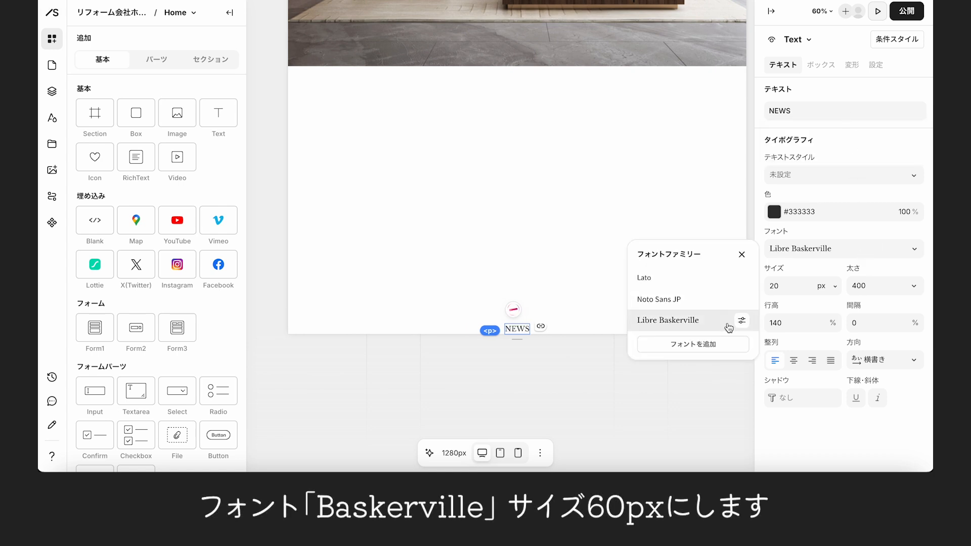
left_click(706, 320)
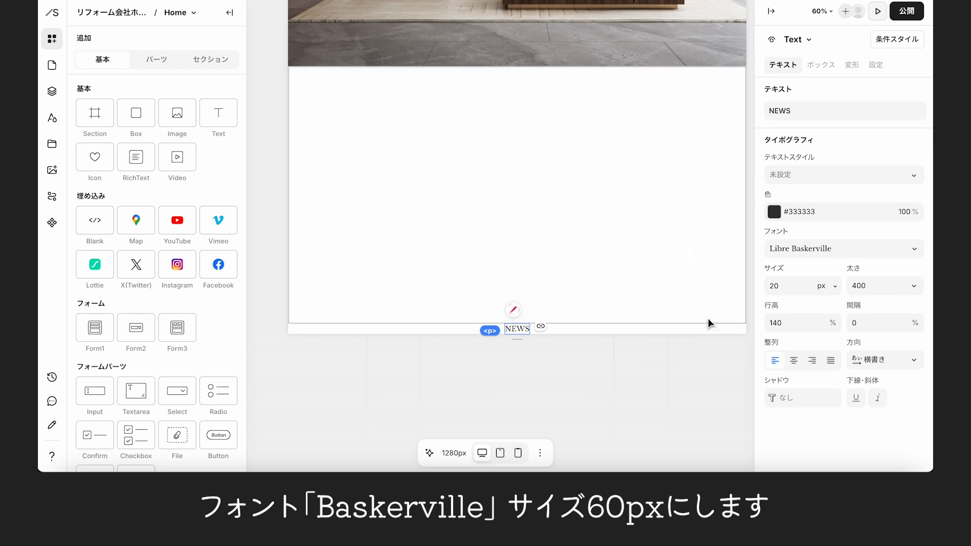
left_click(796, 286)
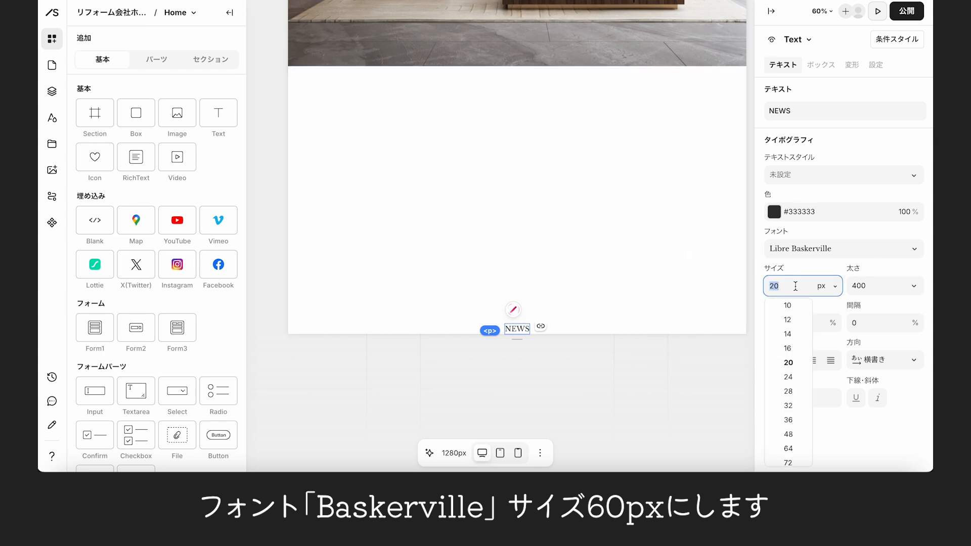
type("60")
key("Return")
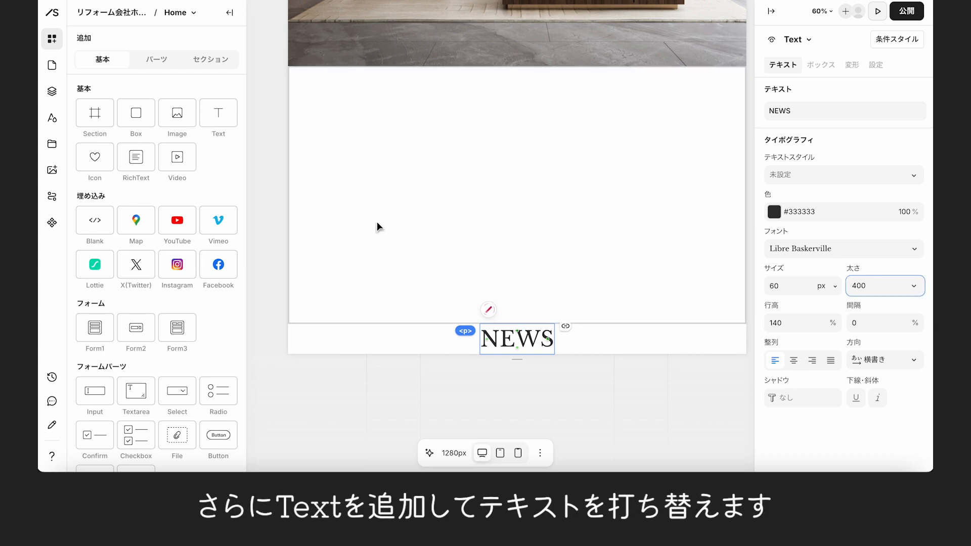
- Add a second Text element under the NEWS heading with the content "お知らせ"
left_click(220, 112)
triple_click(839, 109)
type("おしらせ")
key("space")
key("Return")
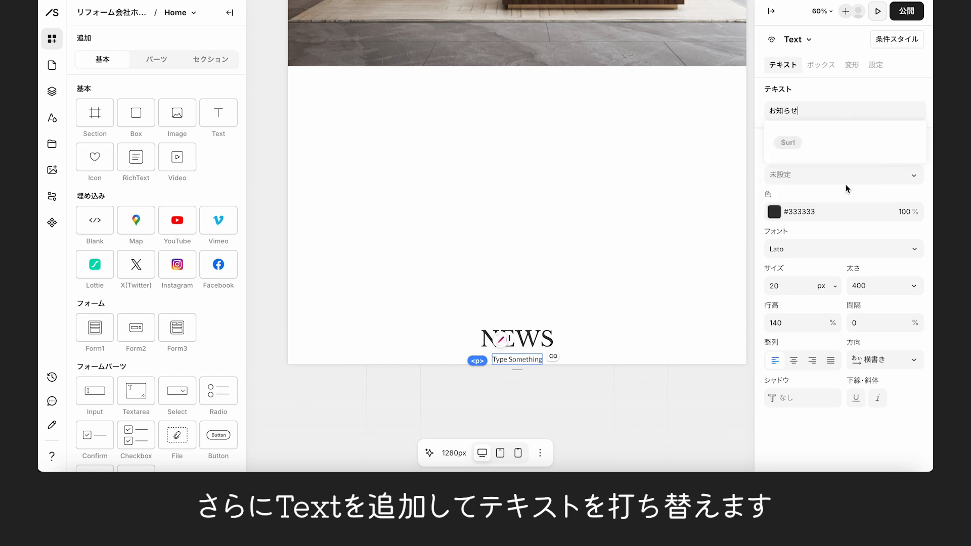
- Set the お知らせ text's font to Noto Sans JP and its weight to 500
left_click(828, 257)
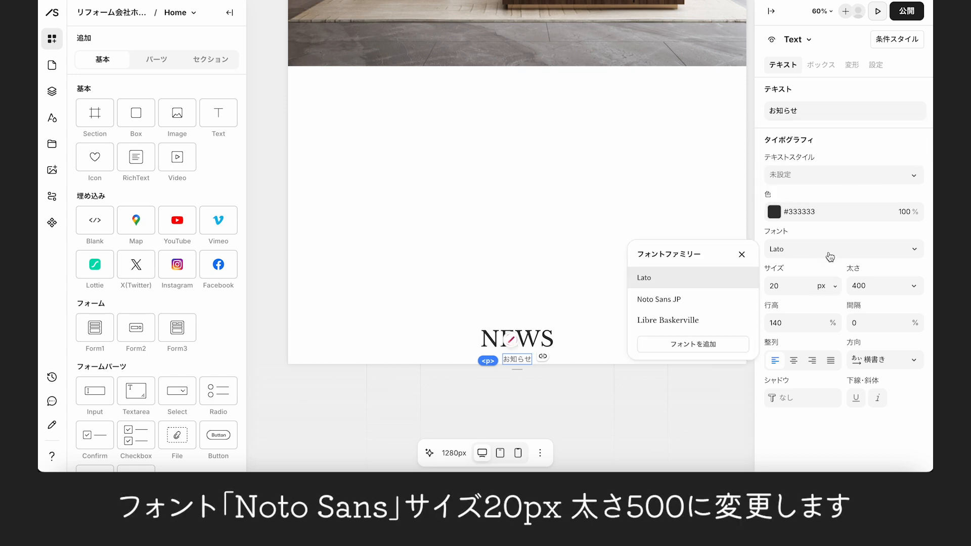
left_click(704, 301)
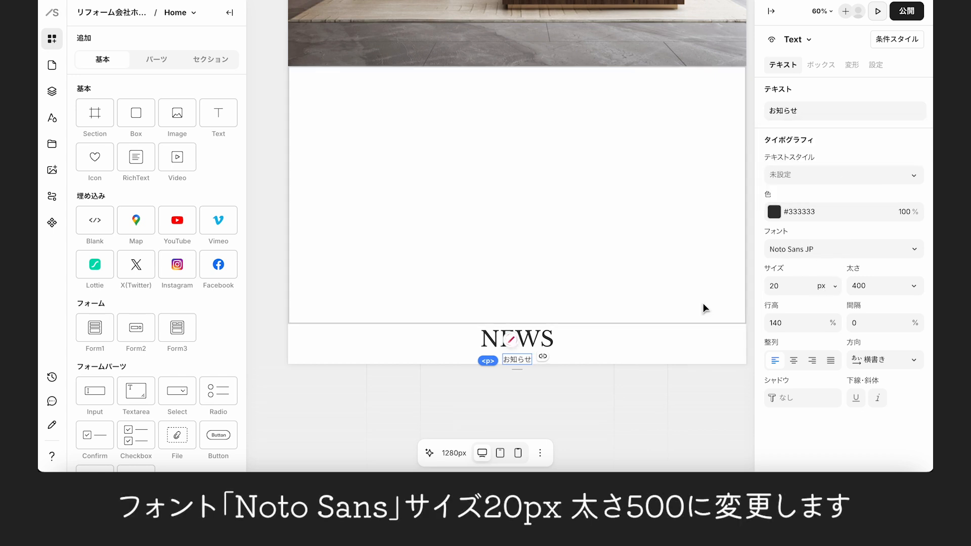
left_click(925, 288)
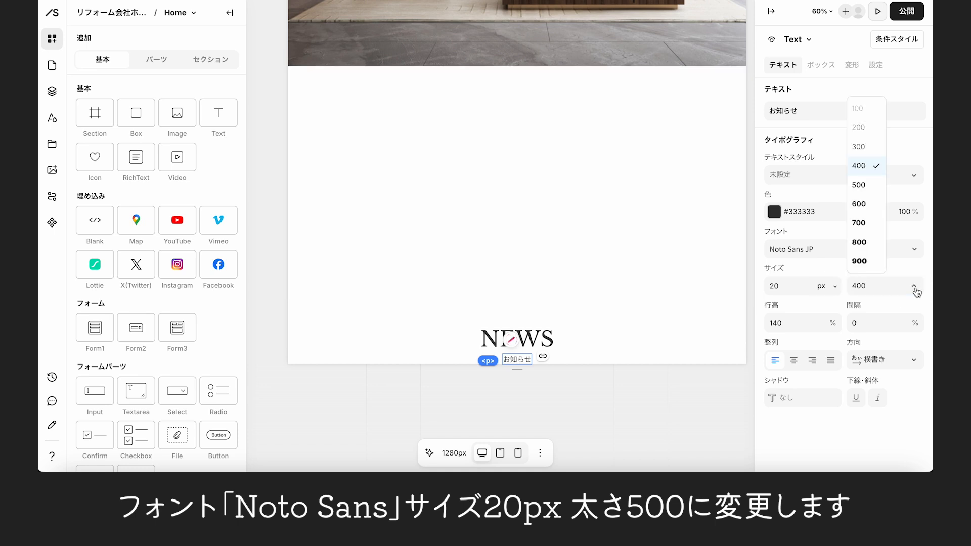
left_click(870, 187)
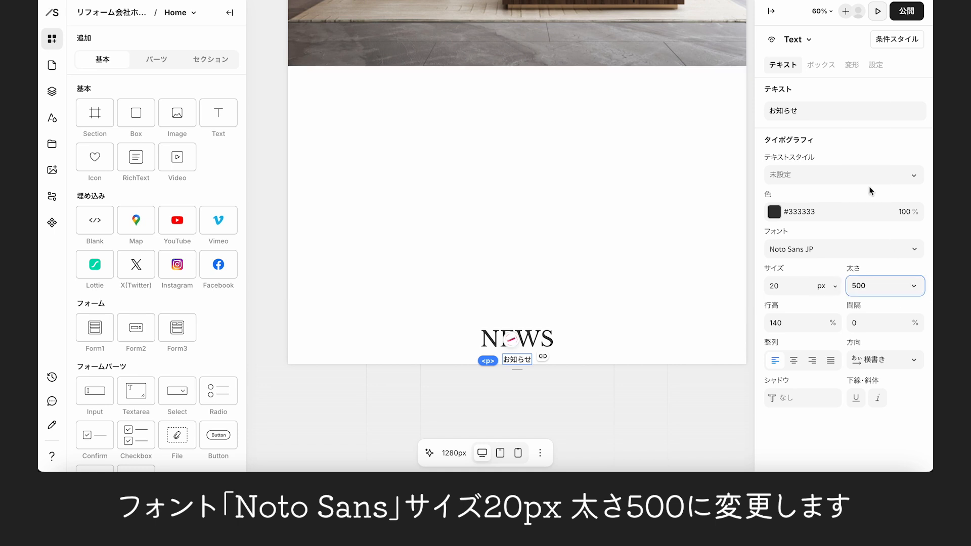
- Group the NEWS and お知らせ text layers together
left_click(51, 92)
left_click(144, 193, "shift")
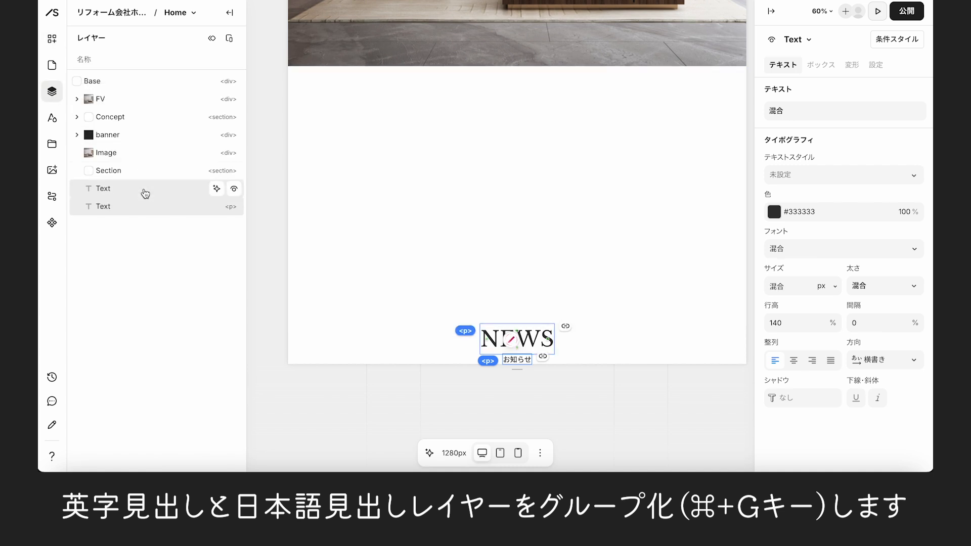
key("ctrl+g")
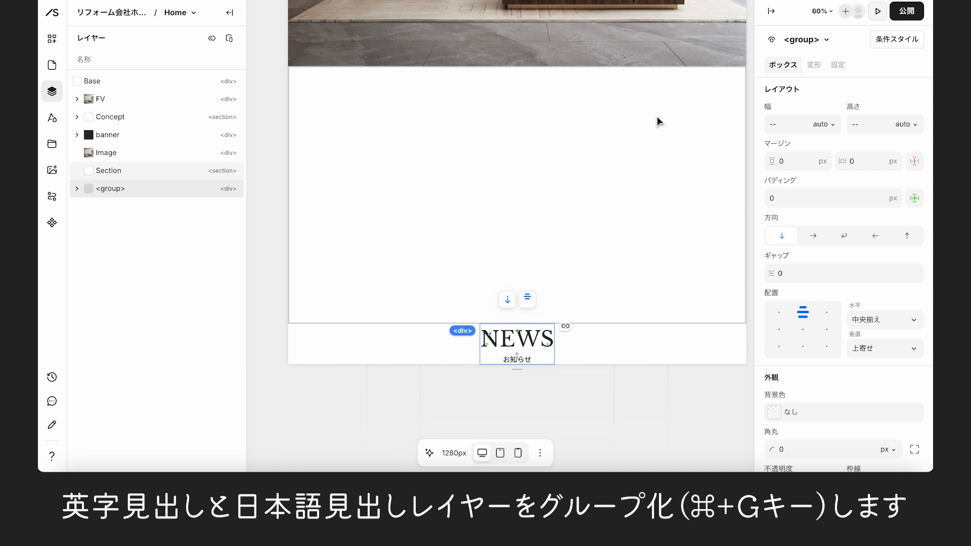
- Set the heading group's width to a fixed 900 px
left_click(833, 127)
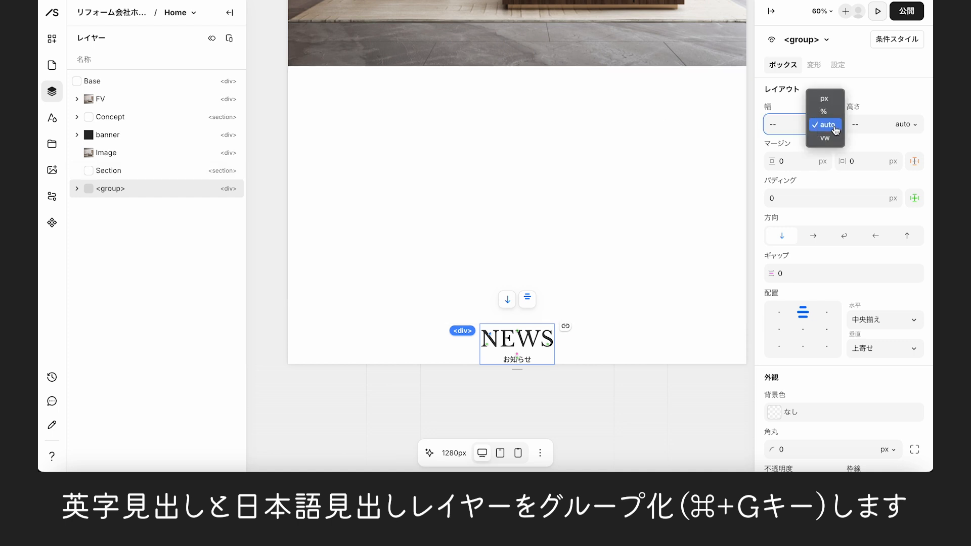
left_click(830, 99)
triple_click(805, 124)
type("90")
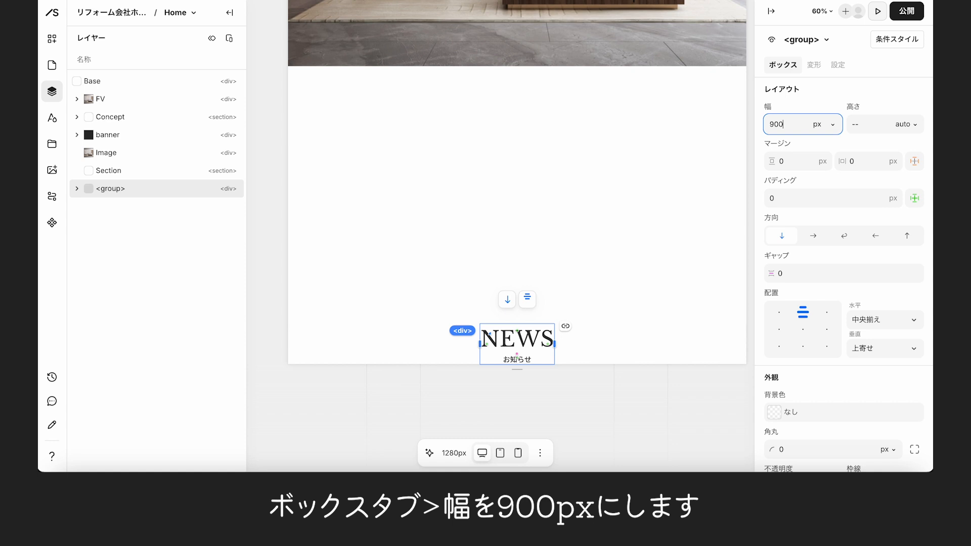
type("0")
key("Return")
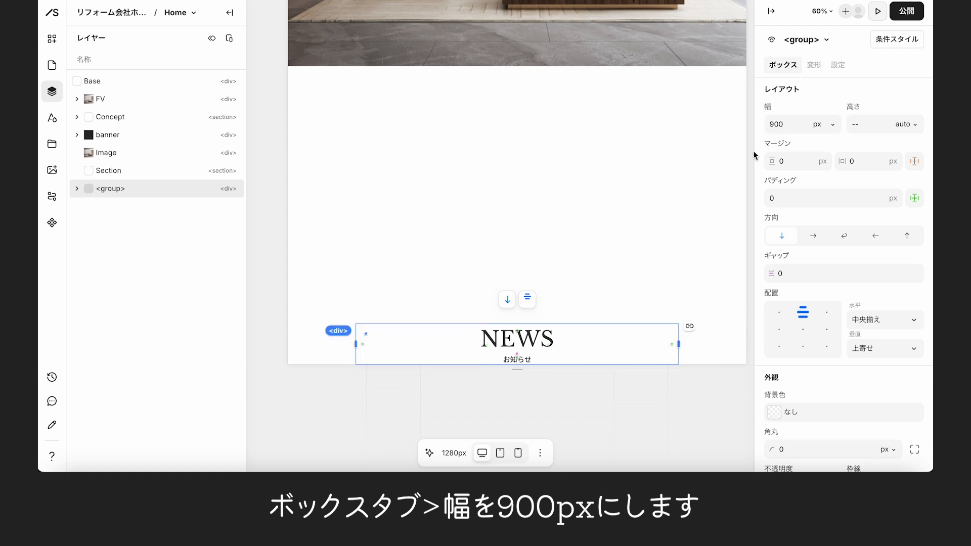
- Set the heading group's horizontal alignment to left (左揃え)
left_click(531, 299)
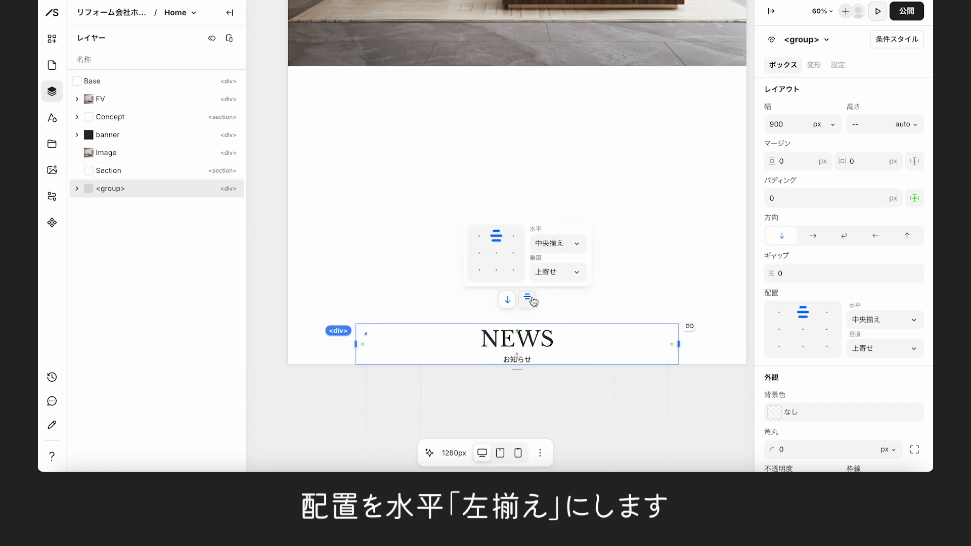
left_click(578, 245)
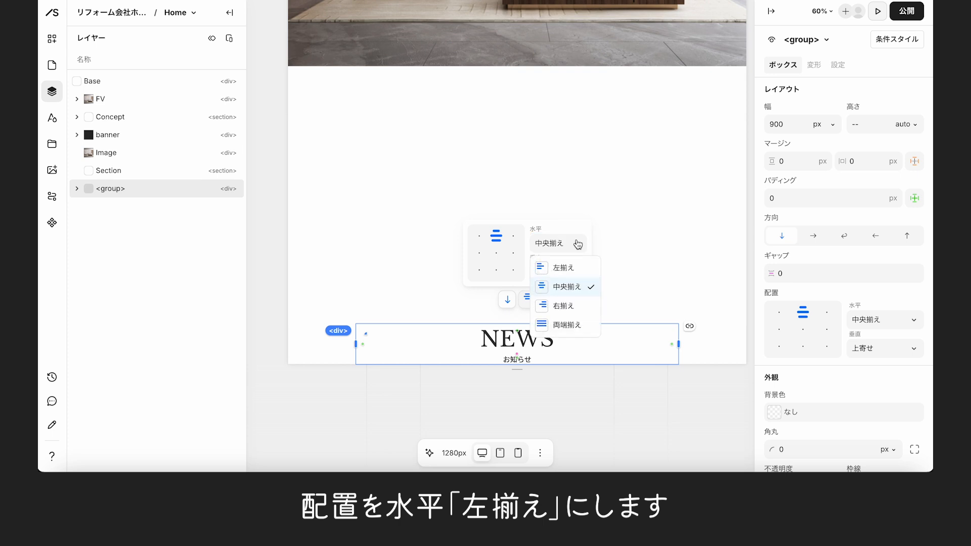
left_click(565, 268)
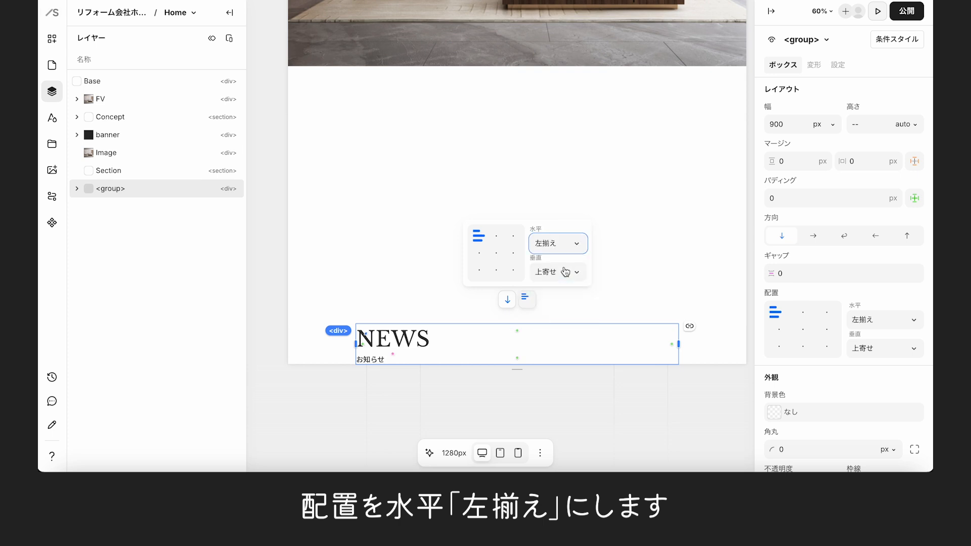
- Nest the heading group inside the empty Section and set the Section's padding to 100 px on all four sides
left_click(433, 184)
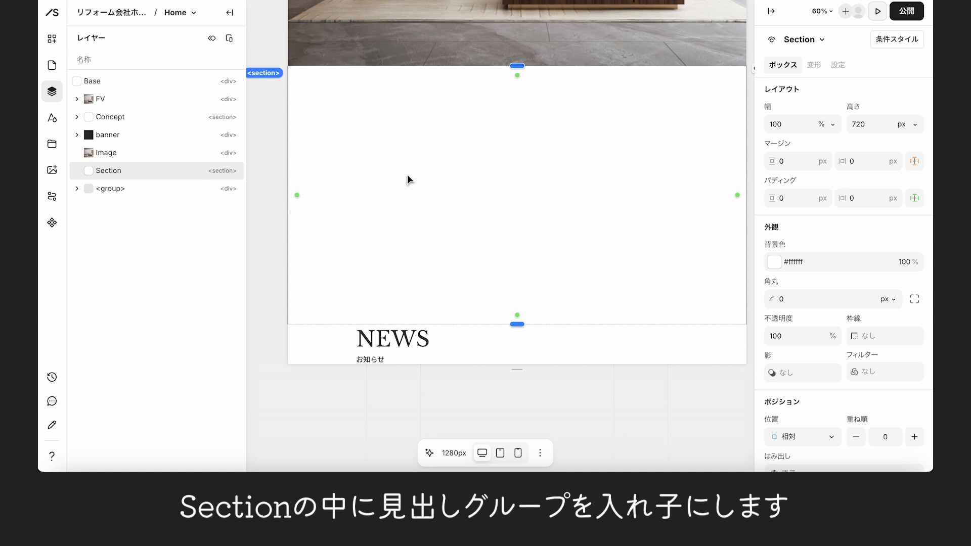
mouse_move(90, 191)
left_mouse_down()
mouse_move(87, 174)
mouse_move(95, 174)
left_mouse_up()
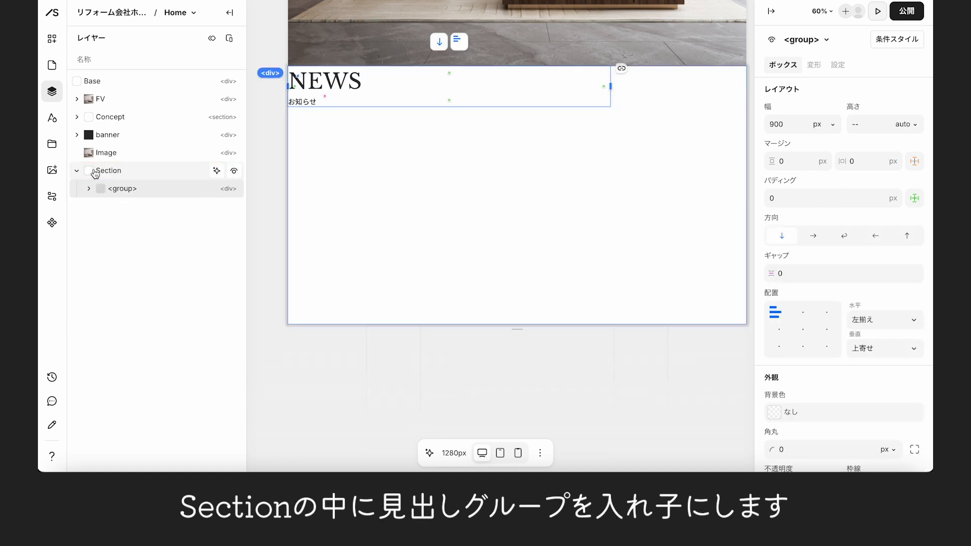
left_click(108, 172)
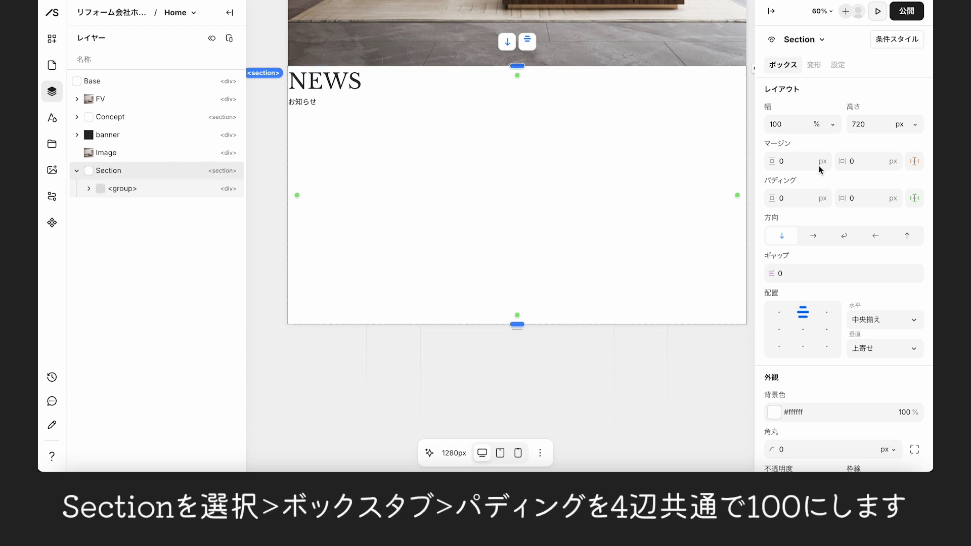
left_click(916, 200)
left_click(801, 195)
type("100")
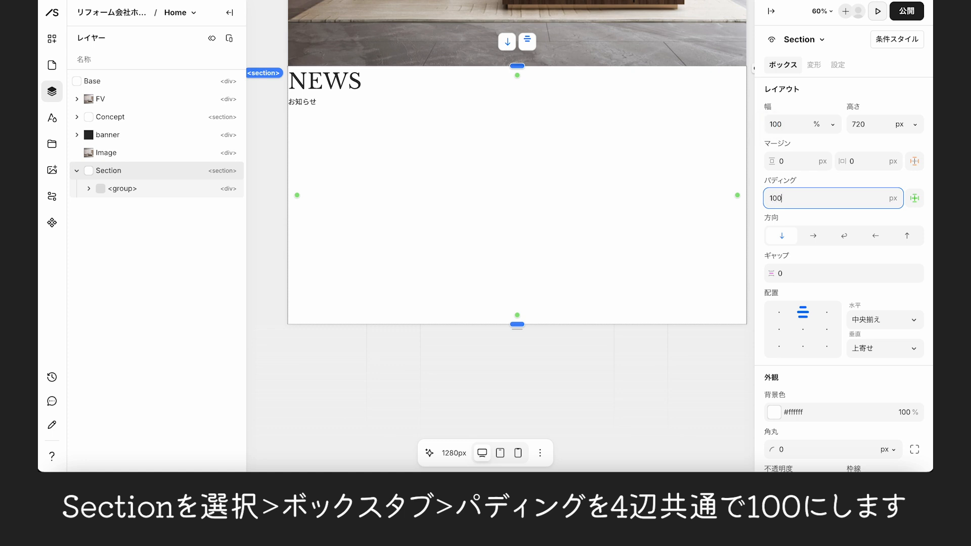
key("Return")
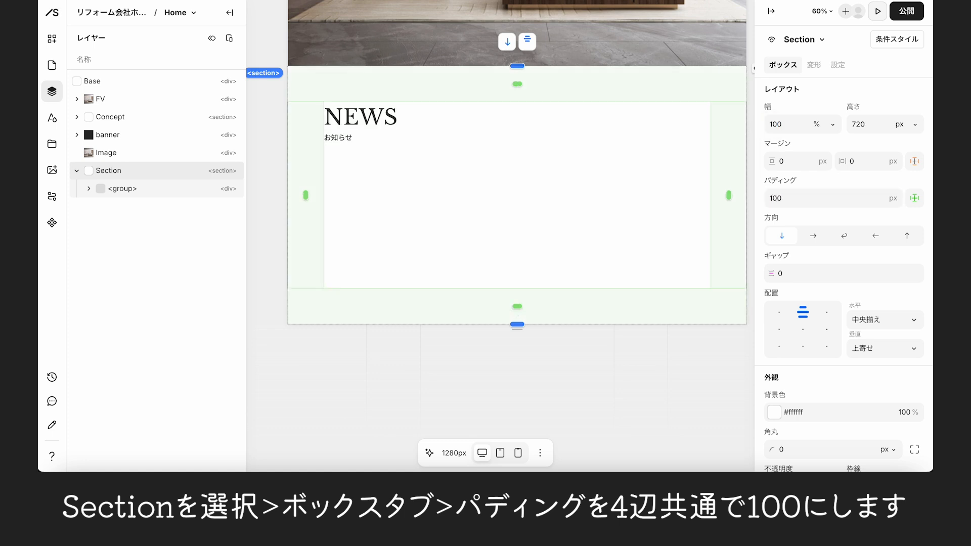
key("Escape")
- Rename the heading group layer inside the Section as 見出し
left_click(169, 191)
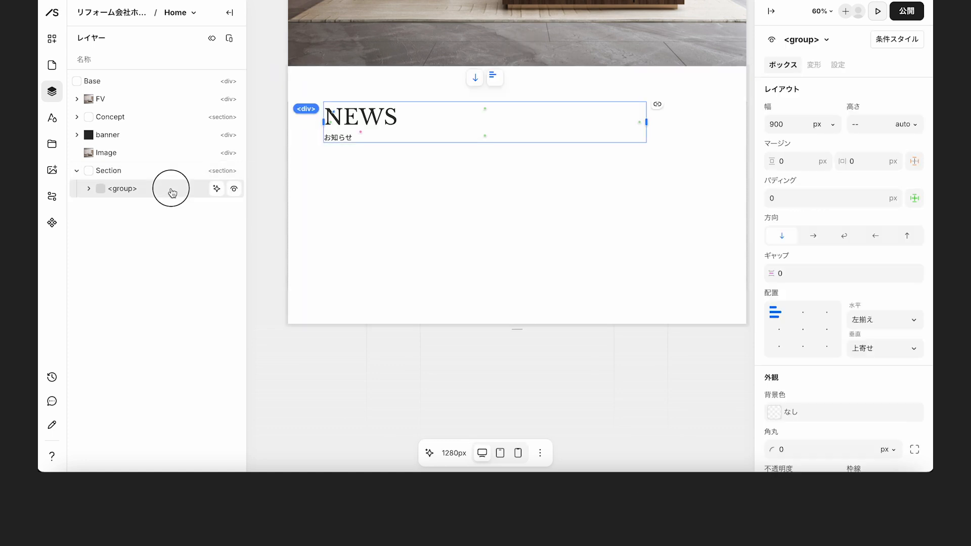
double_click(123, 189)
type("見出し")
key("space")
key("Return")
key("Return")
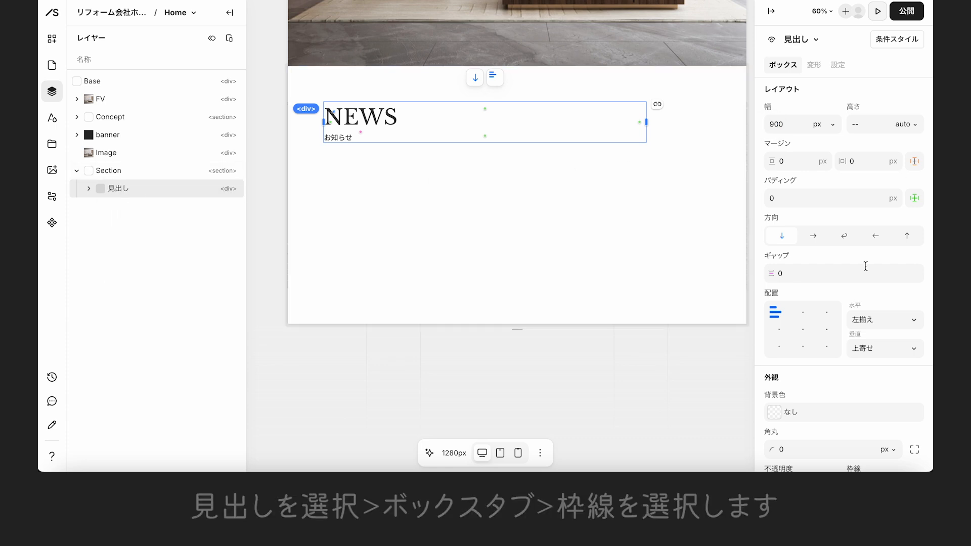
- Add a 1 px solid black border, rgb(0, 0, 0), to only the top edge of the 見出し group
scroll(848, 324, "down", 4)
left_click(878, 298)
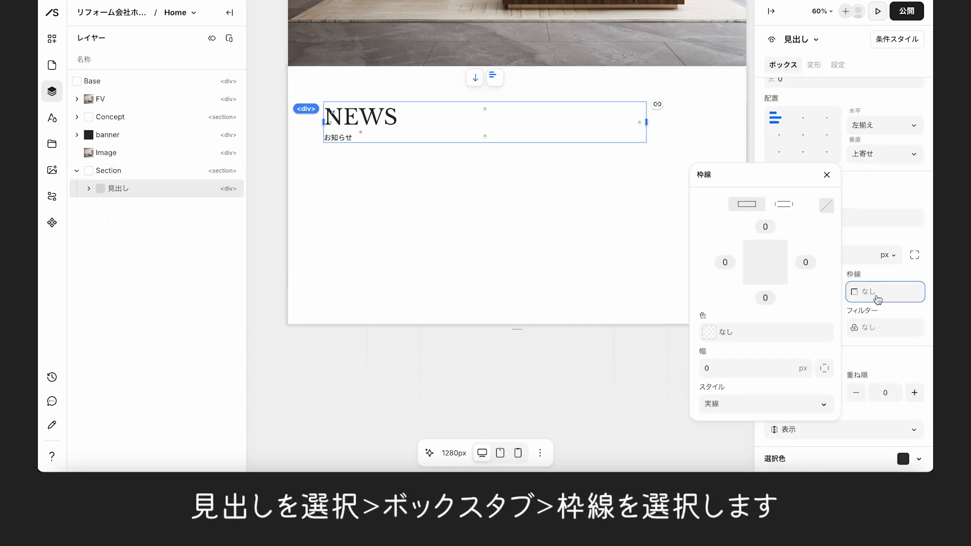
left_click(787, 202)
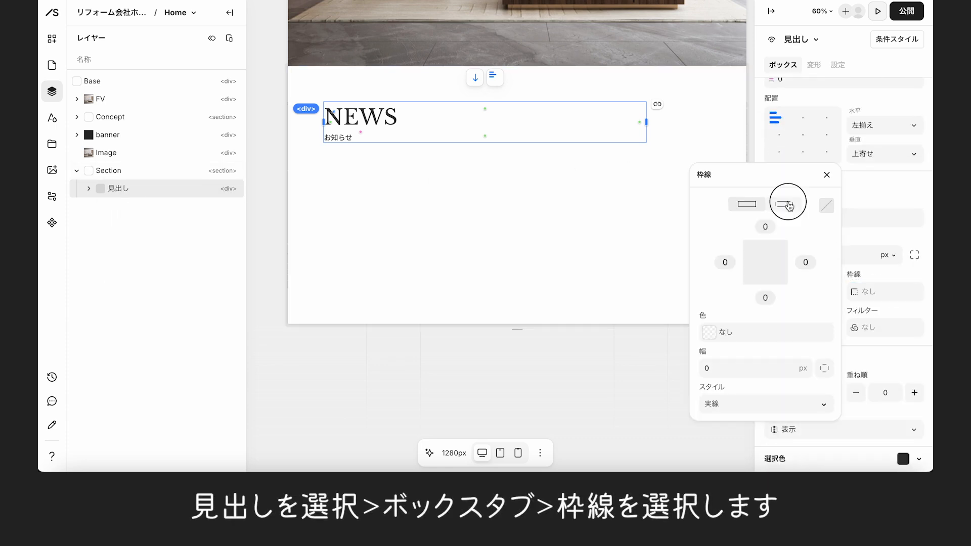
left_click(765, 226)
type("1")
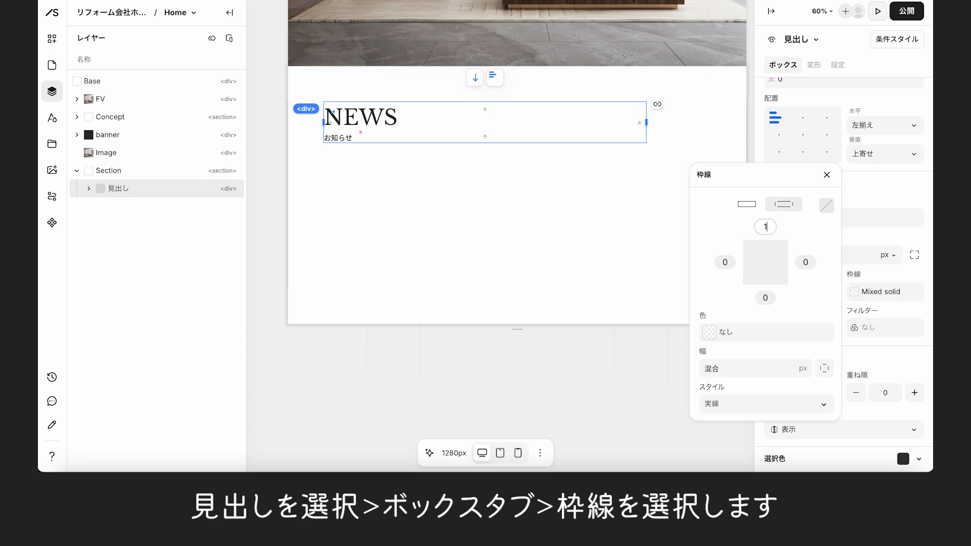
left_click(710, 331)
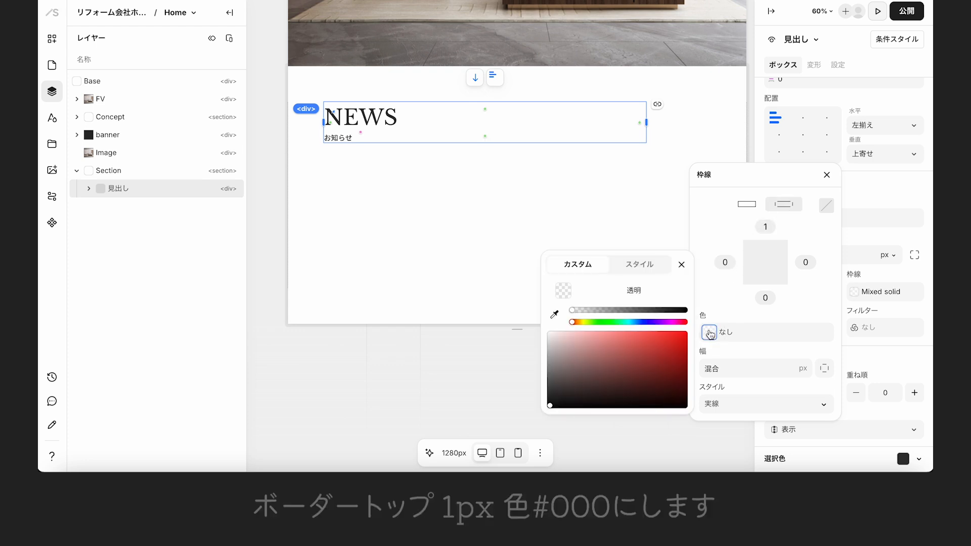
left_click_drag(571, 311, 698, 308)
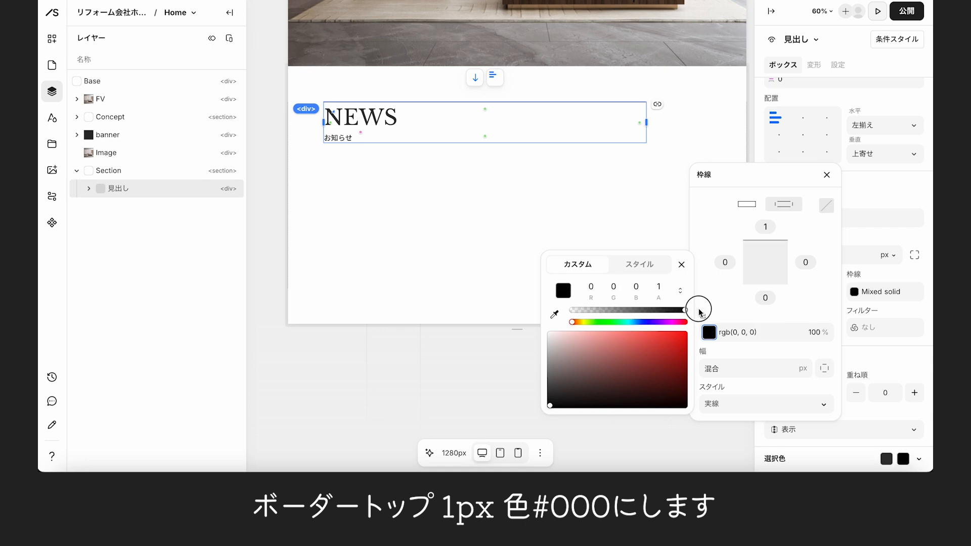
left_click(682, 265)
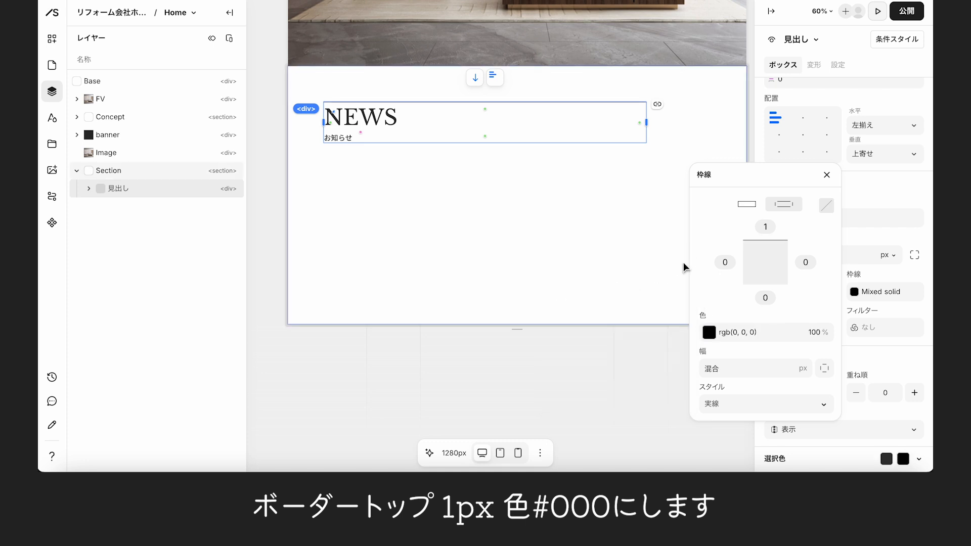
left_click(827, 174)
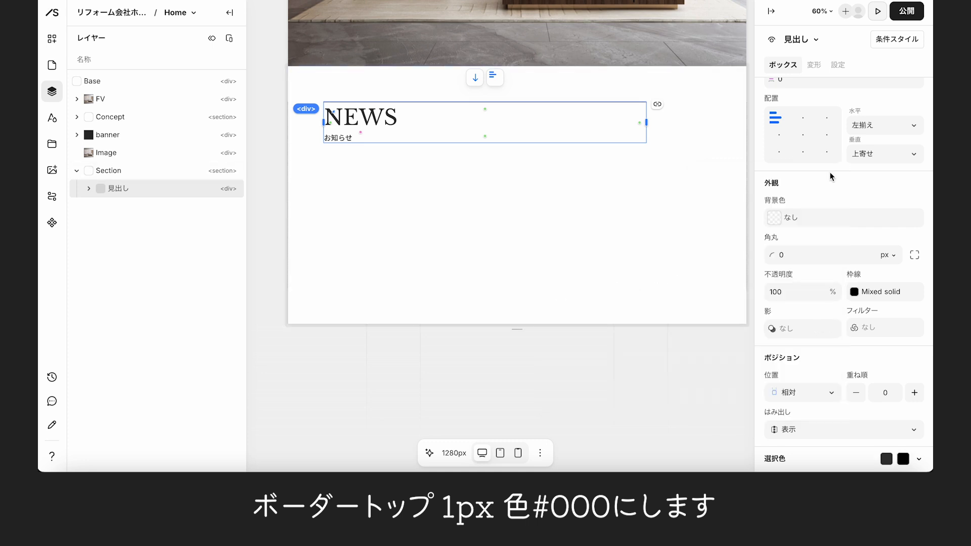
- Set the line height of the NEWS text inside the 見出し group to 100%
left_click(89, 188)
left_click(150, 207)
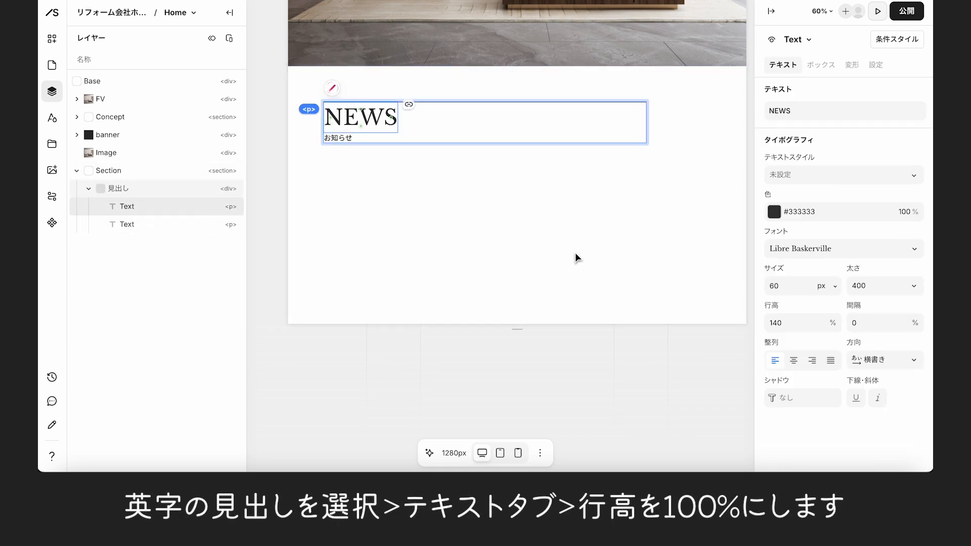
left_click(805, 323)
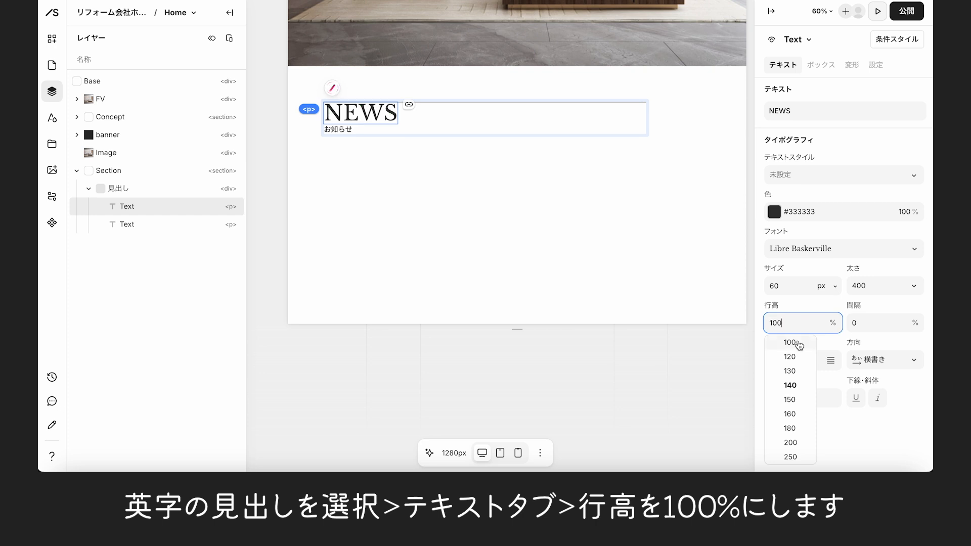
left_click(798, 343)
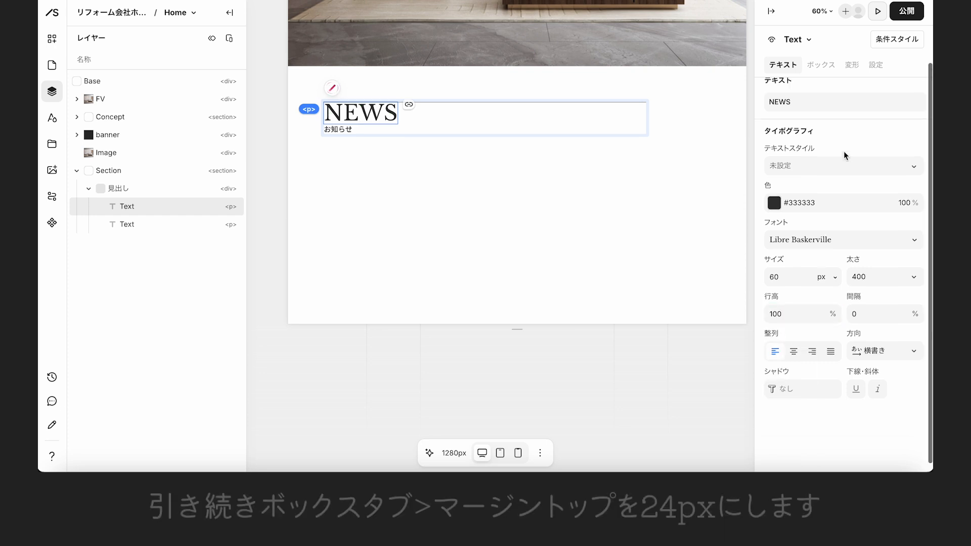
- Give the NEWS text individual side margins with a top margin of 24 px
left_click(822, 64)
left_click(915, 162)
left_click(915, 162)
left_click(797, 161)
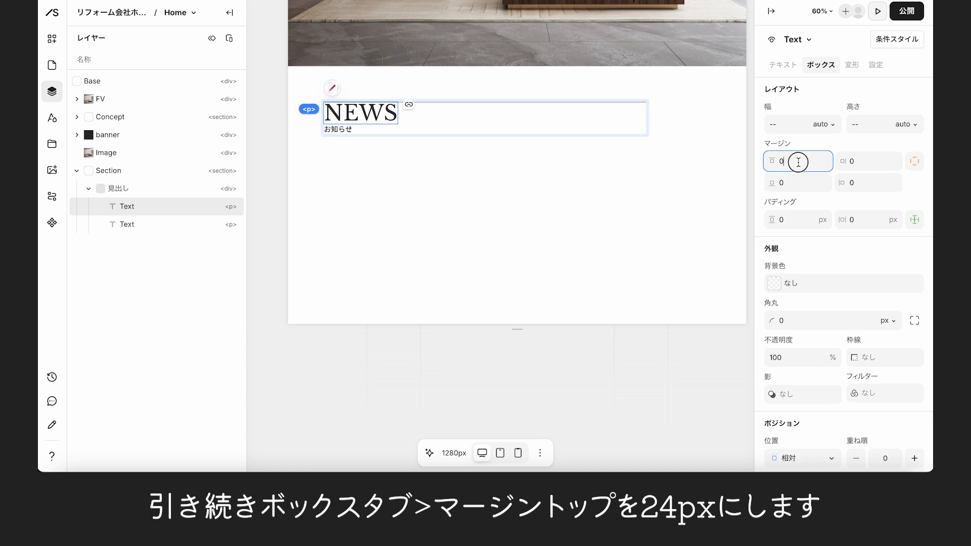
type("24")
key("Return")
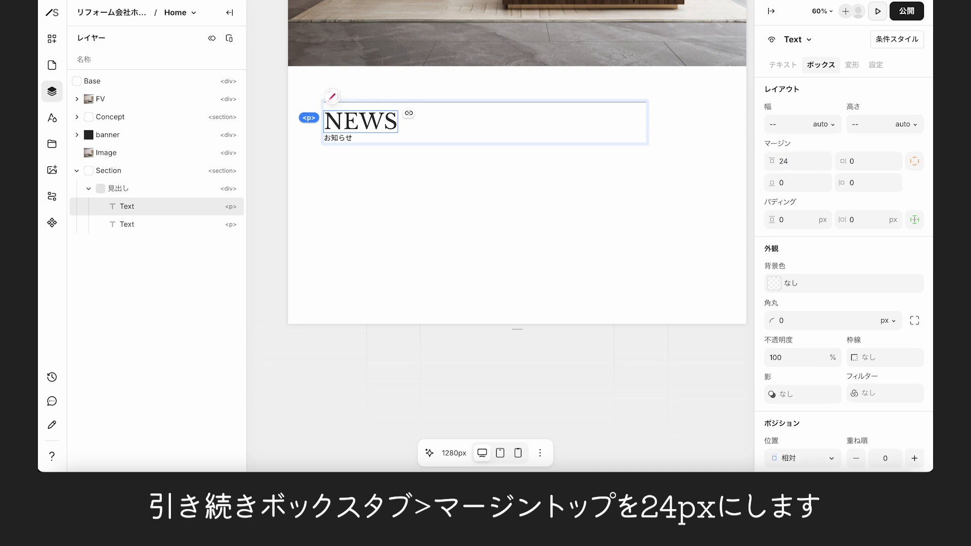
- Set the parent Section's horizontal alignment to centered (中央揃え)
left_click(148, 191)
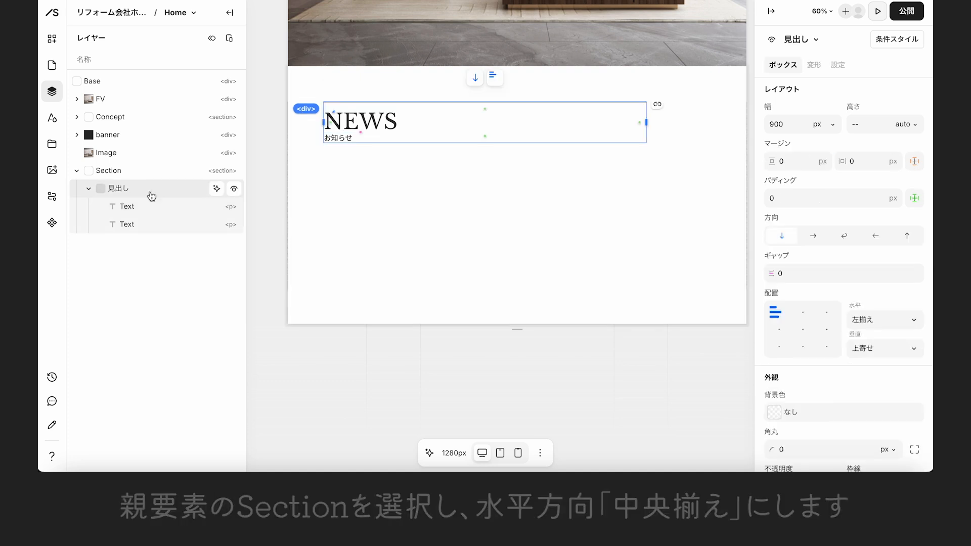
left_click(149, 172)
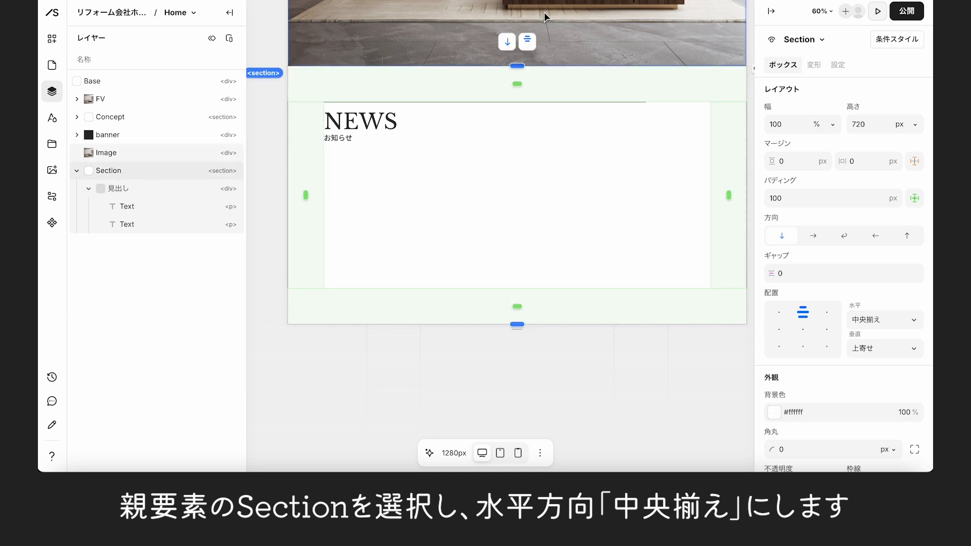
left_click(528, 42)
left_click(556, 72)
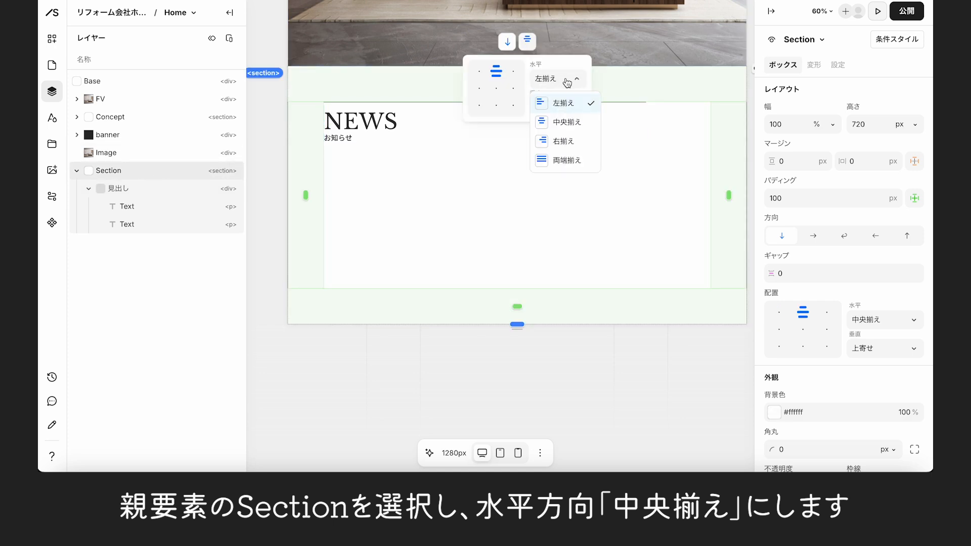
left_click(544, 122)
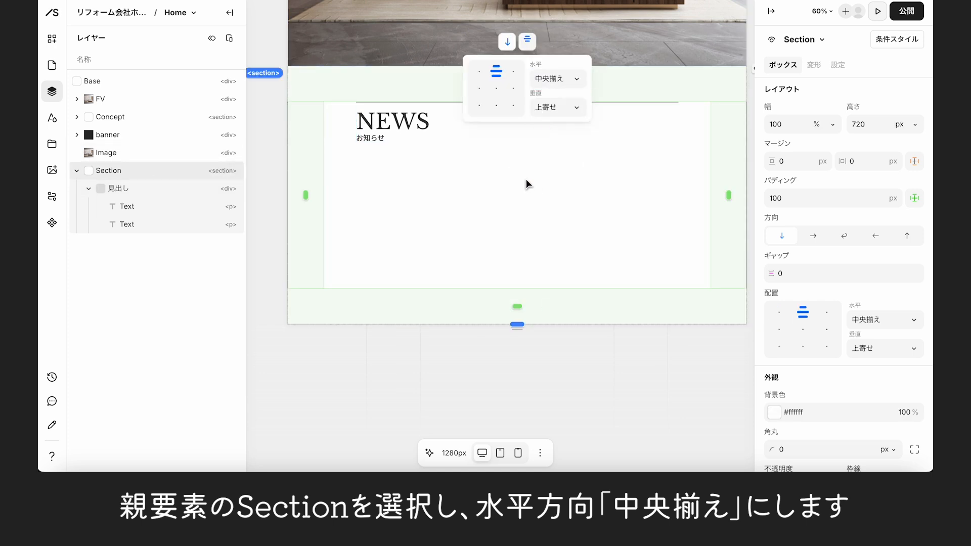
left_click(527, 43)
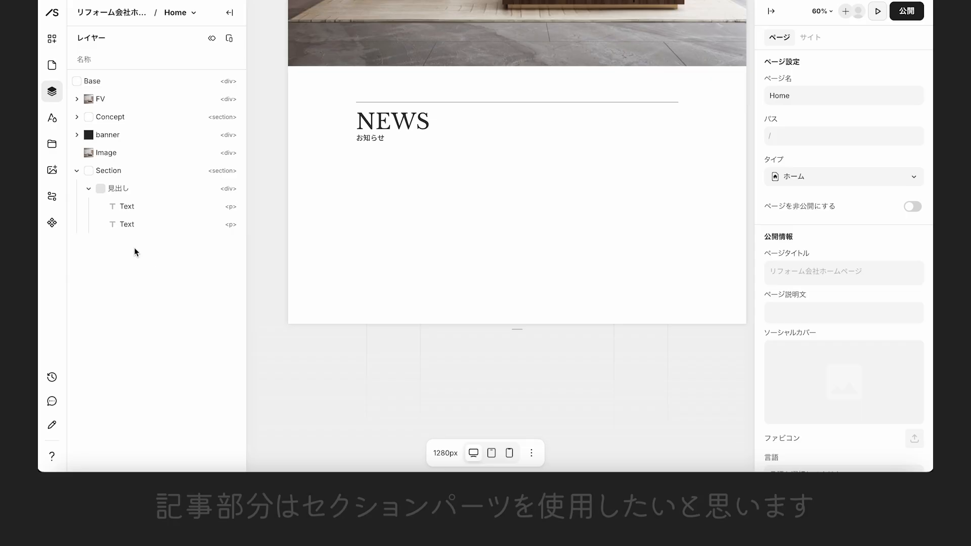
- Insert the ready-made list part (リスト) with three side-by-side image cards, each with a number, heading and text, below the NEWS Section
left_click(114, 171)
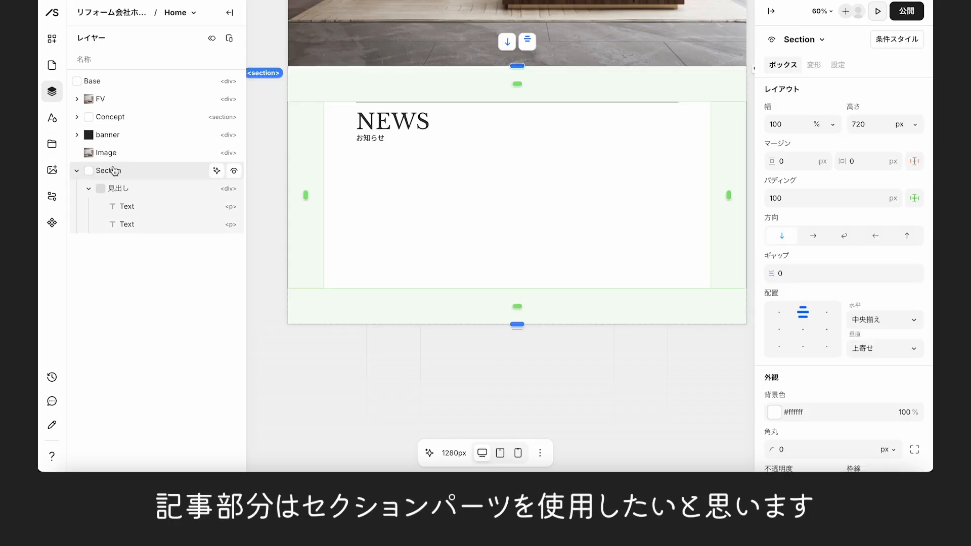
left_click(52, 42)
left_click(154, 62)
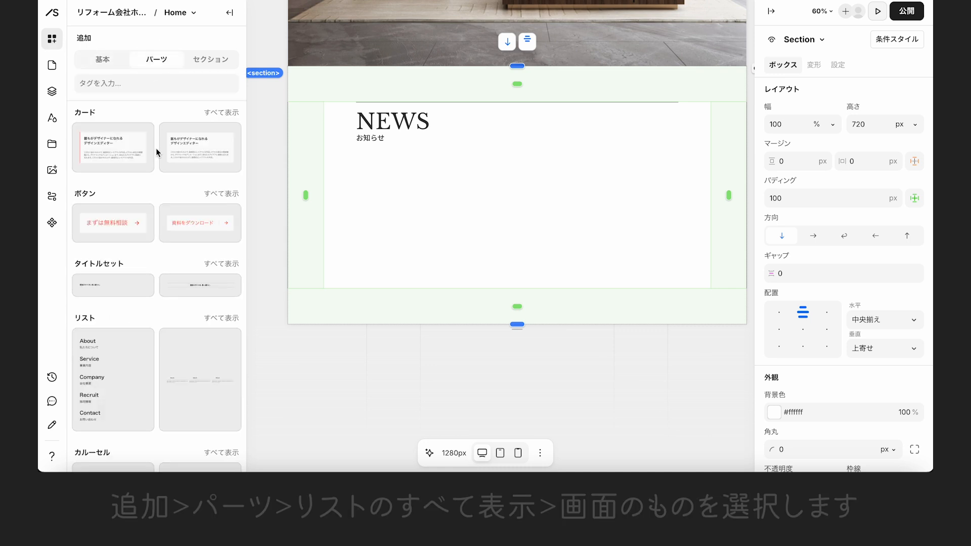
scroll(158, 159, "down", 1)
scroll(158, 160, "down", 2)
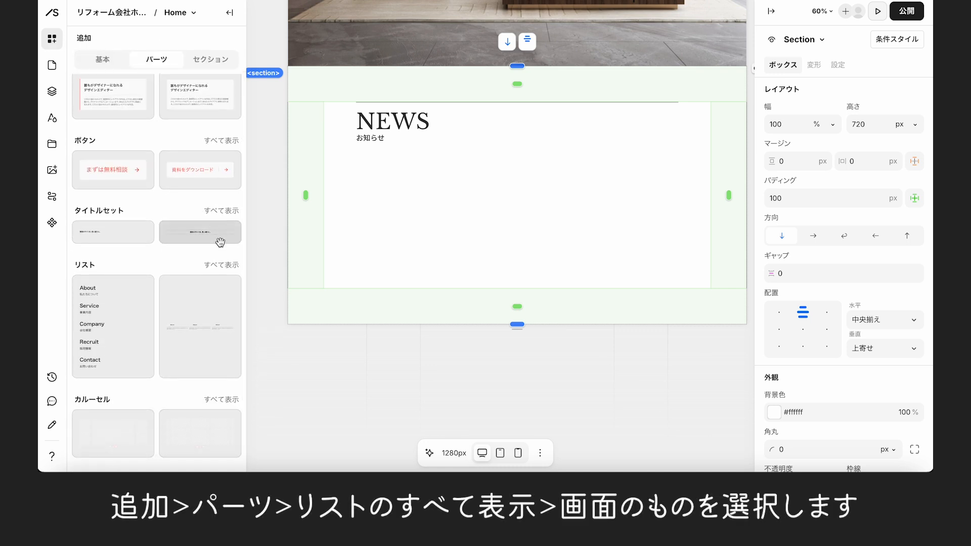
left_click(226, 266)
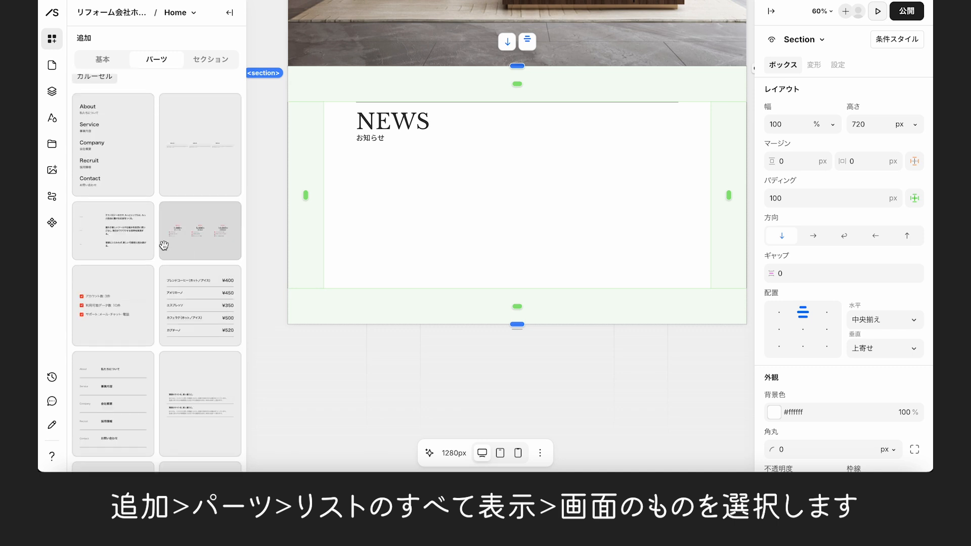
scroll(163, 245, "down", 10)
scroll(163, 246, "down", 6)
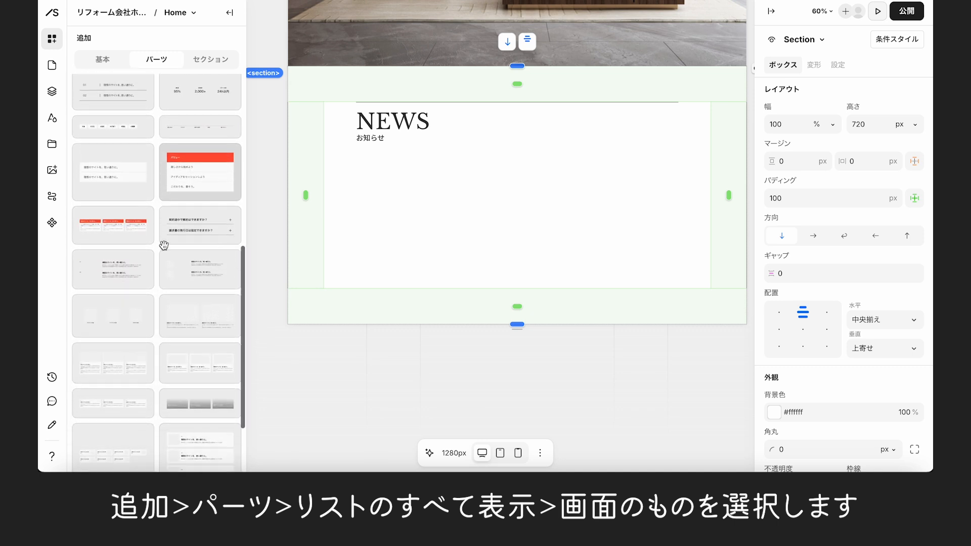
left_click(125, 272)
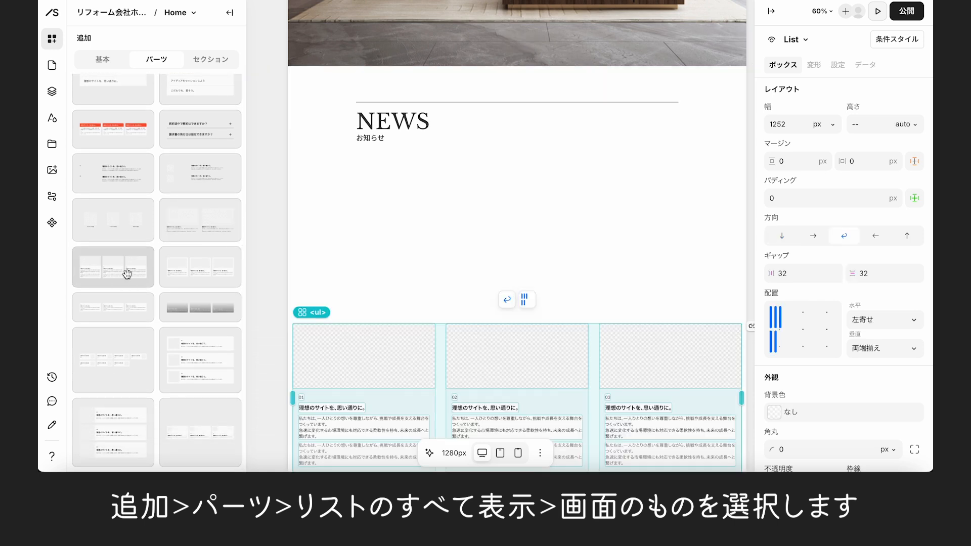
- Nest the List inside the Section in the layer tree, directly after the 見出し group
left_click(51, 91)
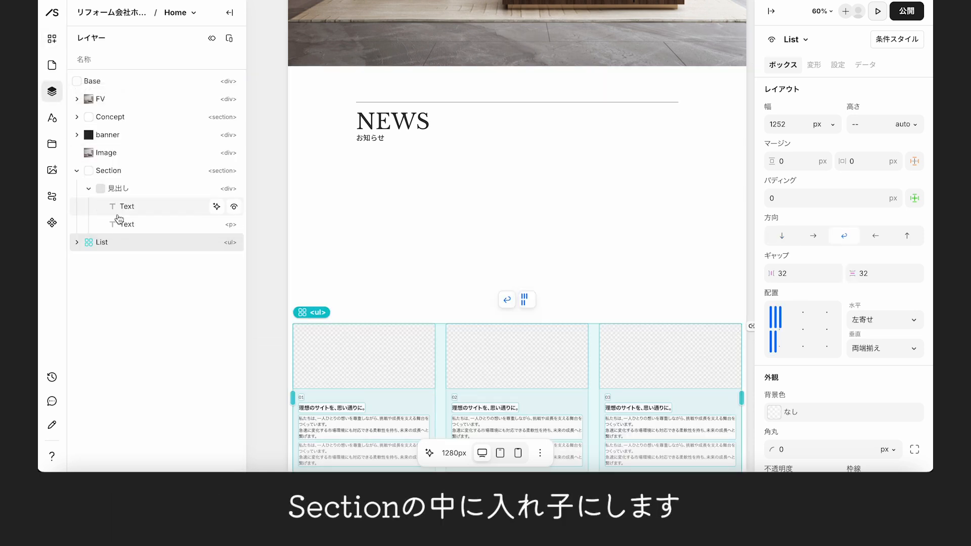
left_click(88, 188)
mouse_move(108, 212)
left_mouse_down()
mouse_move(111, 192)
mouse_move(112, 203)
left_mouse_up()
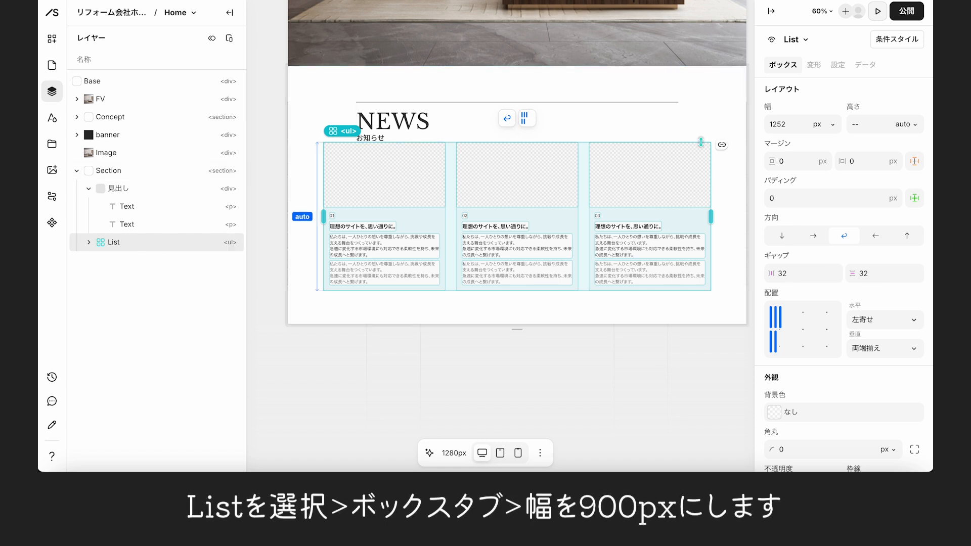
- Set the width of the List to 900 px
left_click(797, 124)
type("900")
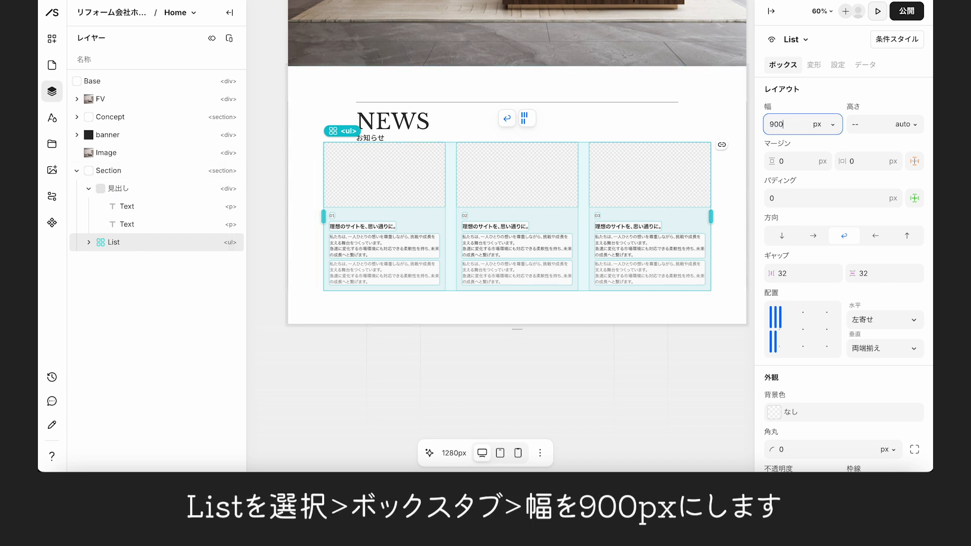
key("Return")
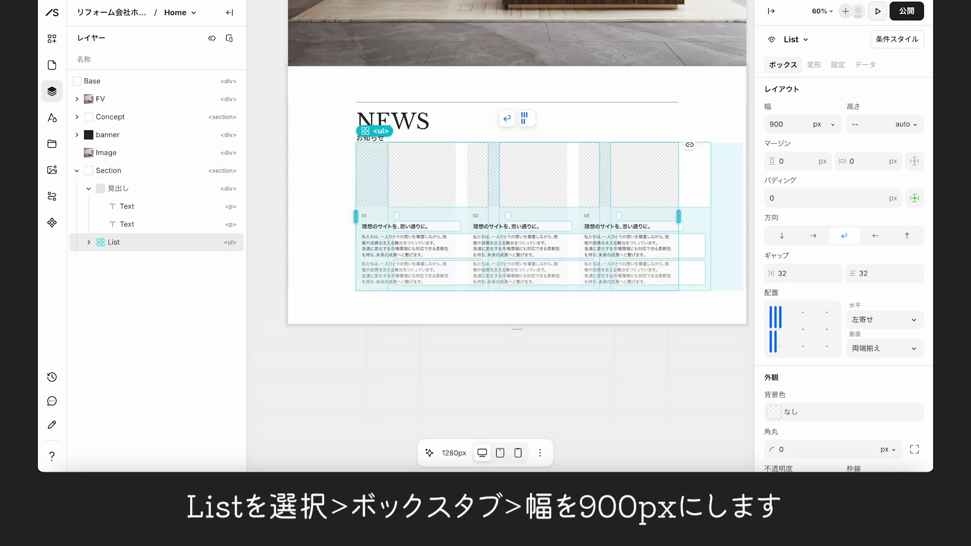
left_click(636, 353)
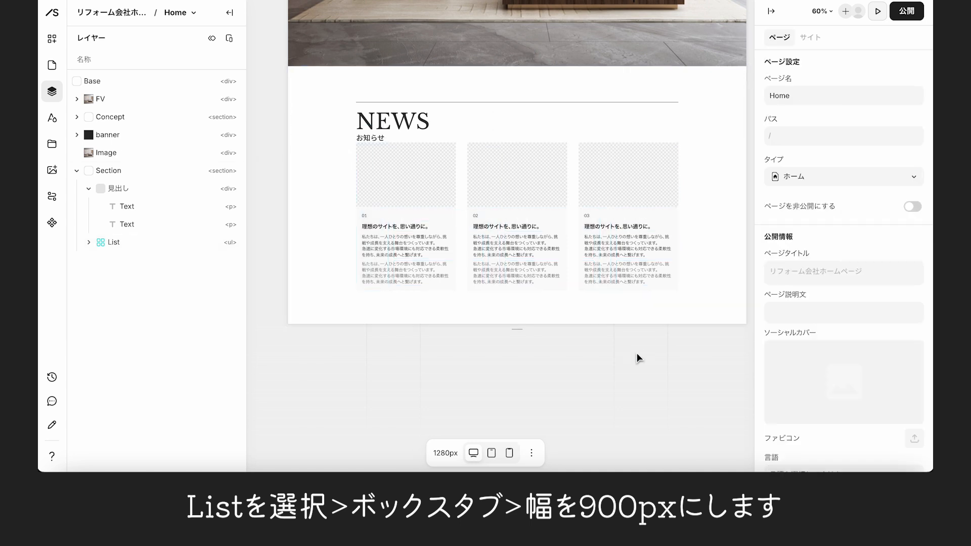
- Give the 見出し group individual side margins with a bottom margin of 48 px
left_click(118, 188)
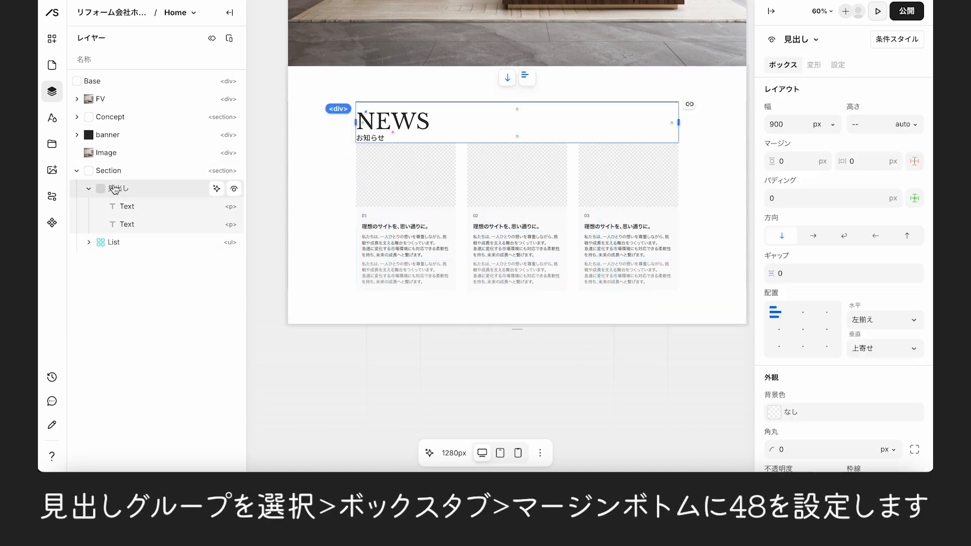
left_click(915, 161)
left_click(796, 183)
key("ctrl+a")
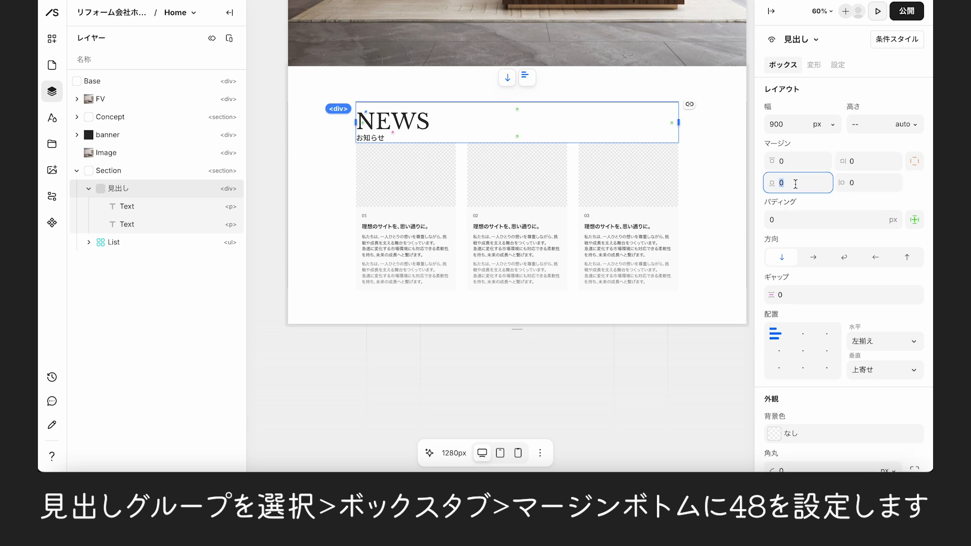
key("Return")
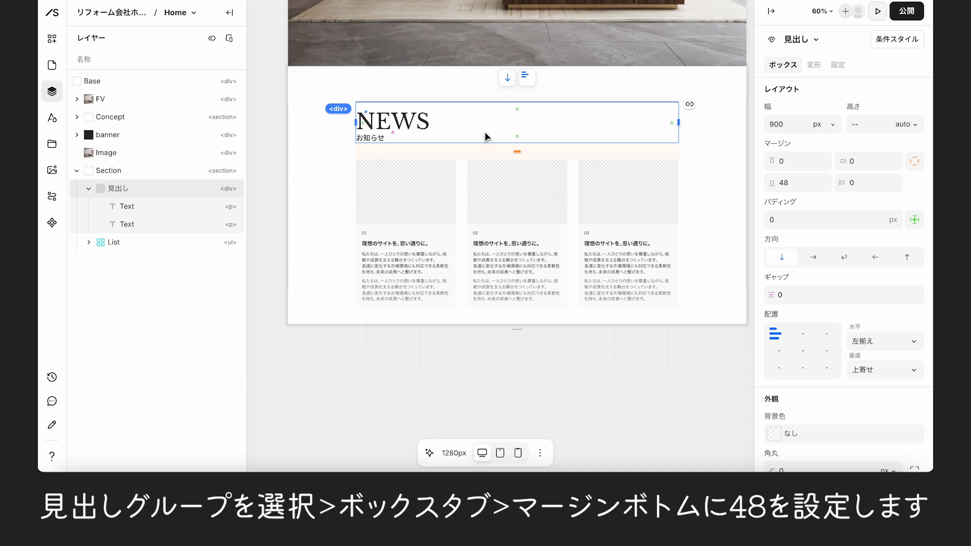
- Change the height of the Section holding the NEWS heading and card list to auto
left_click(304, 196)
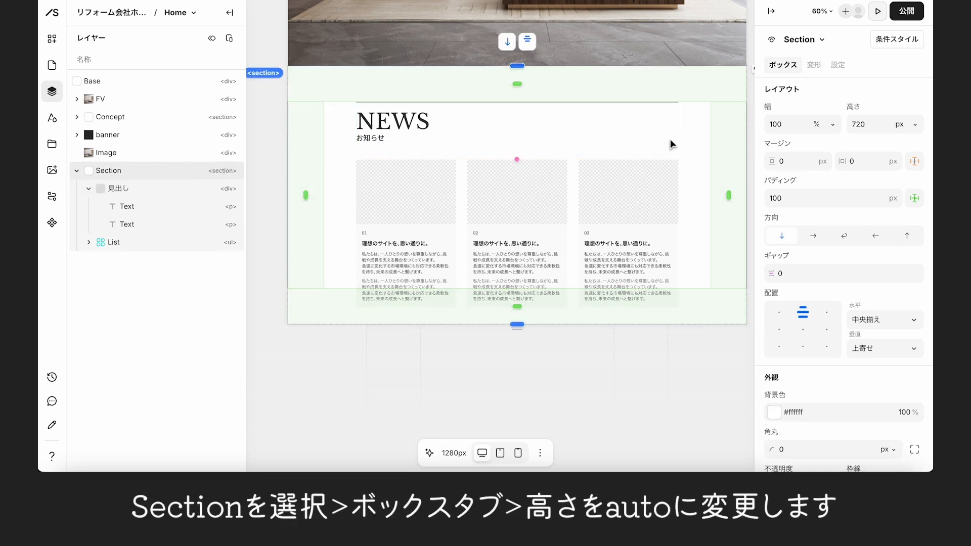
left_click(911, 125)
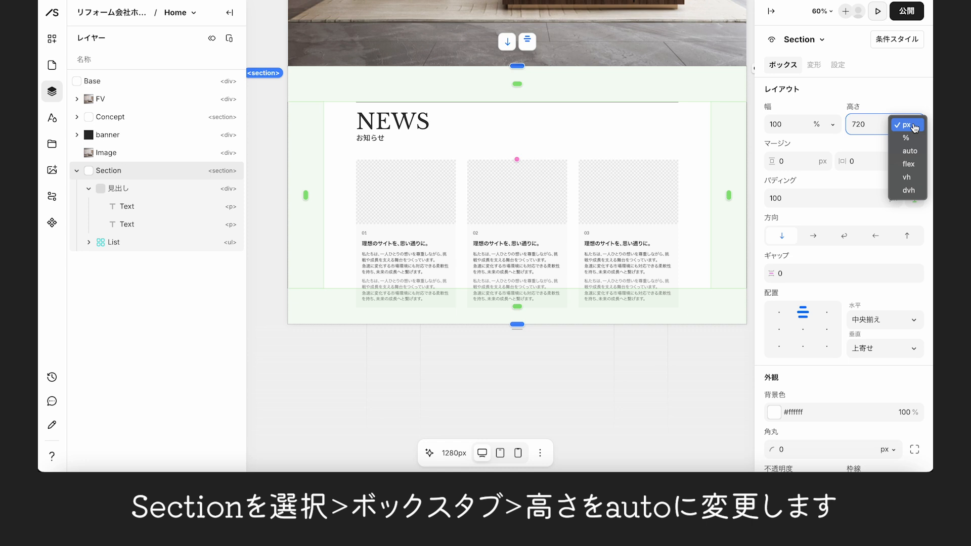
left_click(914, 151)
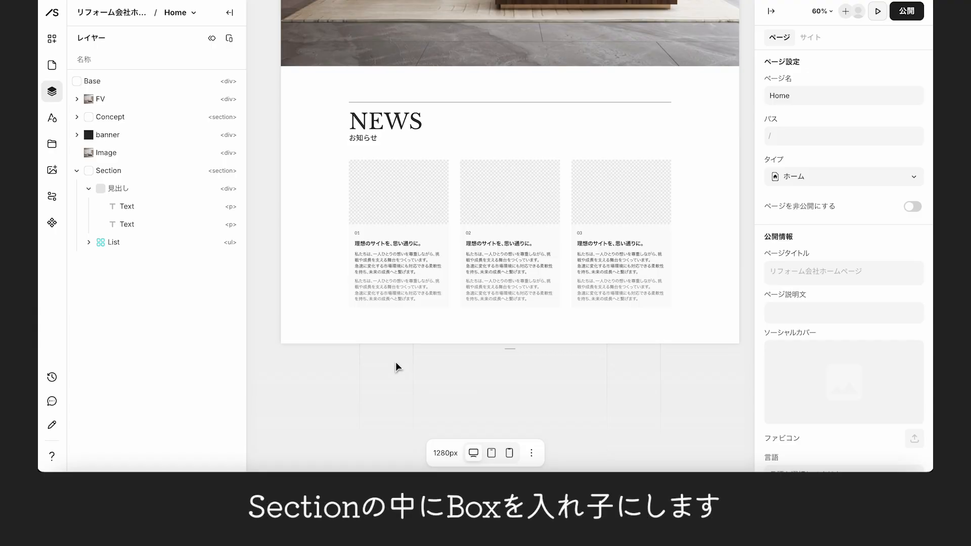
- Add a basic Box element below the NEWS Section
left_click(385, 336)
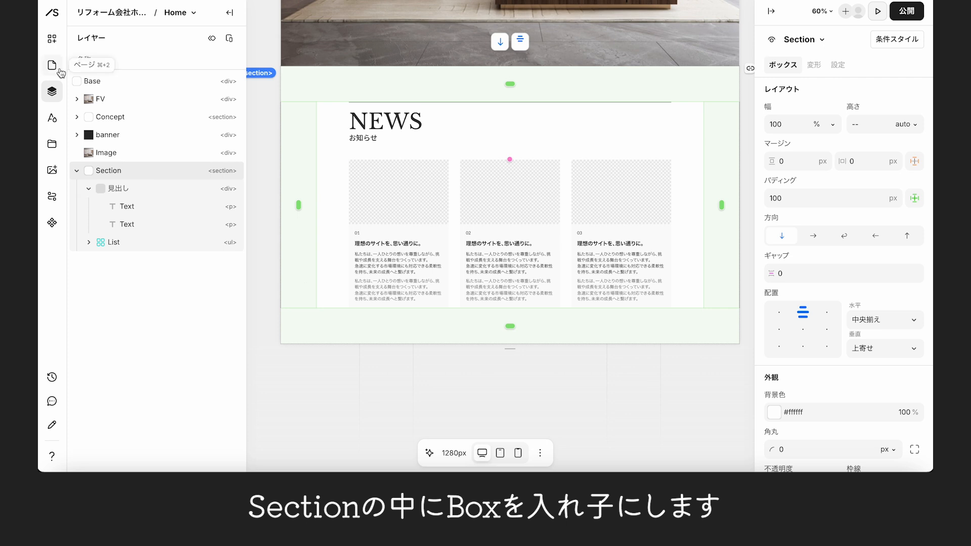
left_click(53, 39)
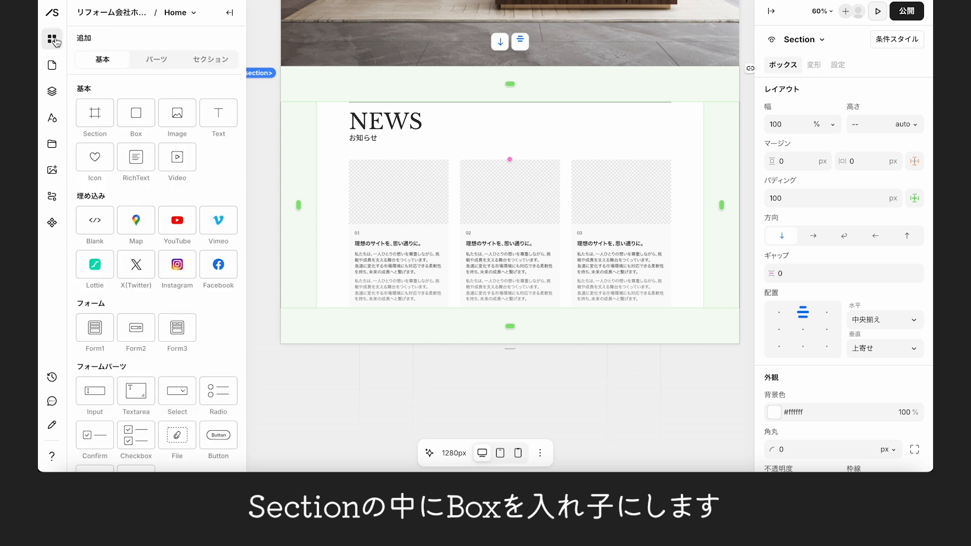
left_click(135, 114)
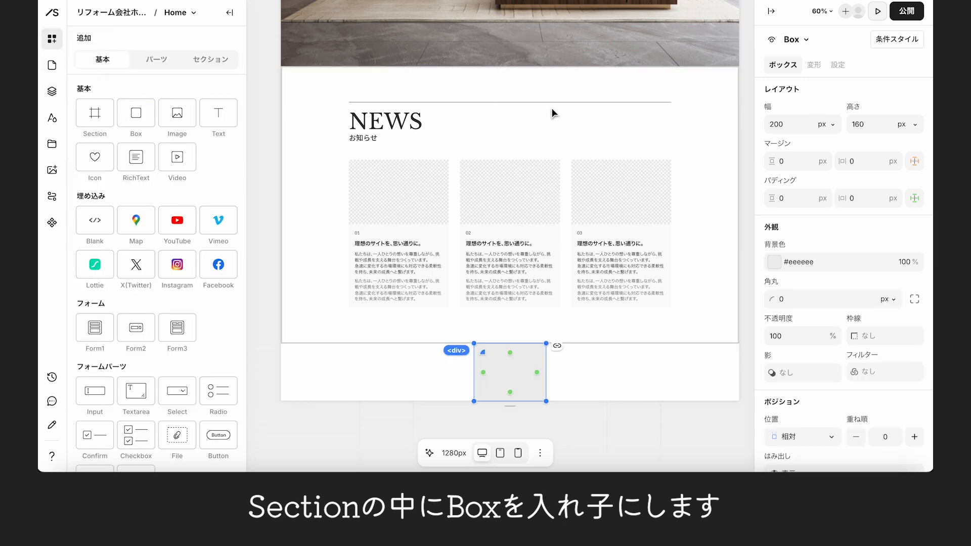
- Set the Box below the card list to 320 px wide and 60 px high
left_click(793, 124)
type("3")
key("Tab")
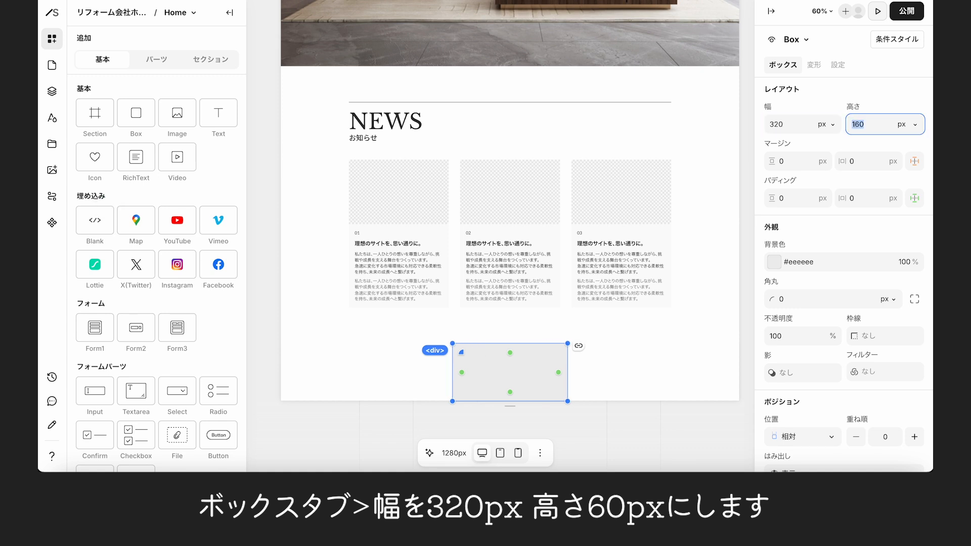
type("60")
key("Return")
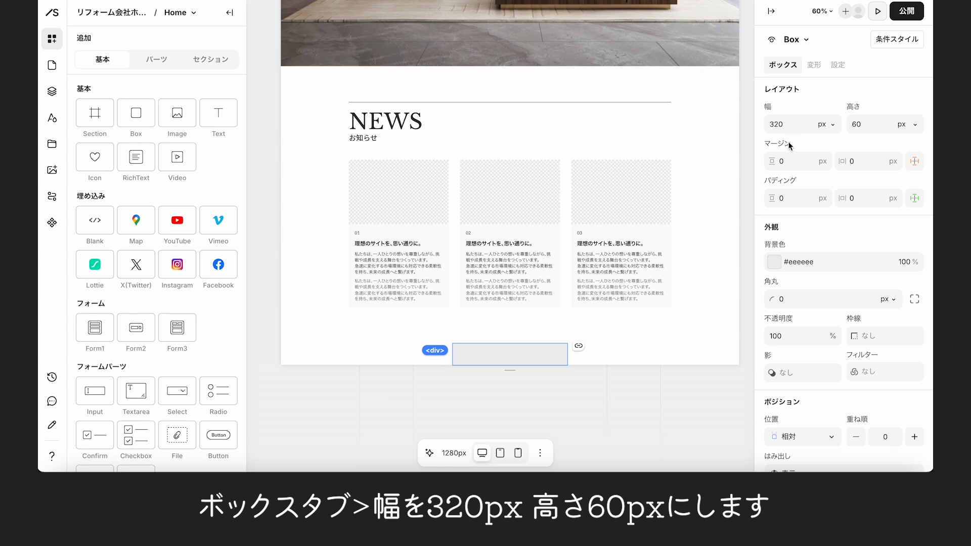
- Remove the Box's background color and give it a 1 px solid black border, rgb(0, 0, 0), on all sides
left_click(774, 263)
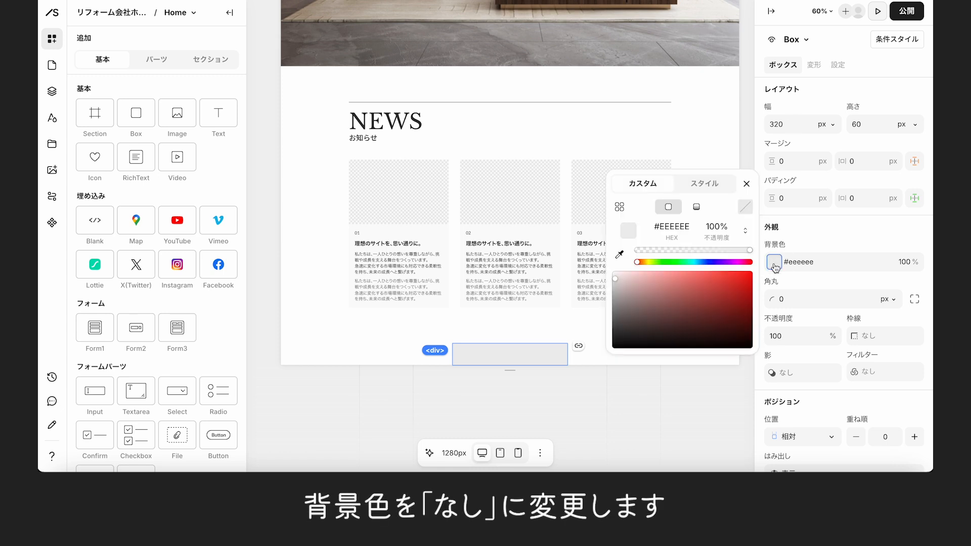
left_click(746, 208)
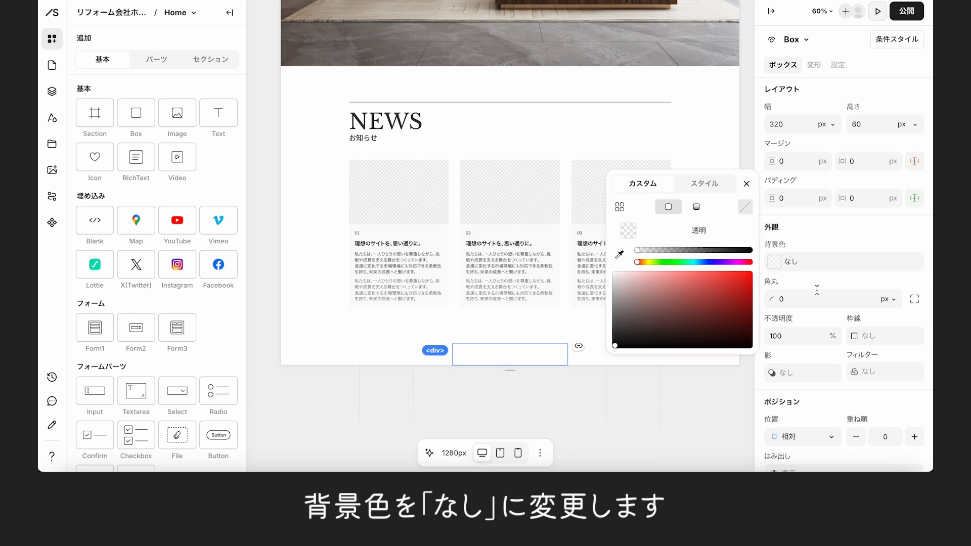
left_click(887, 337)
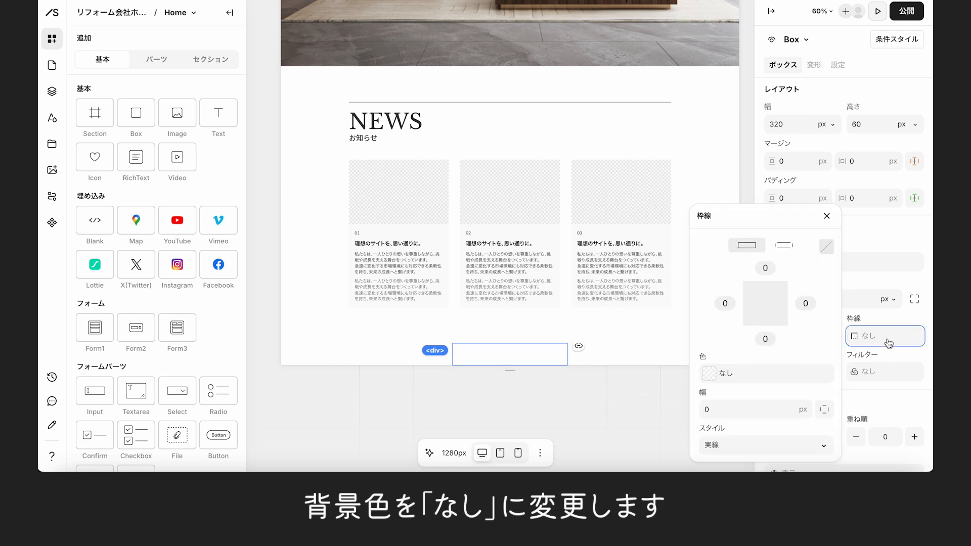
left_click(770, 267)
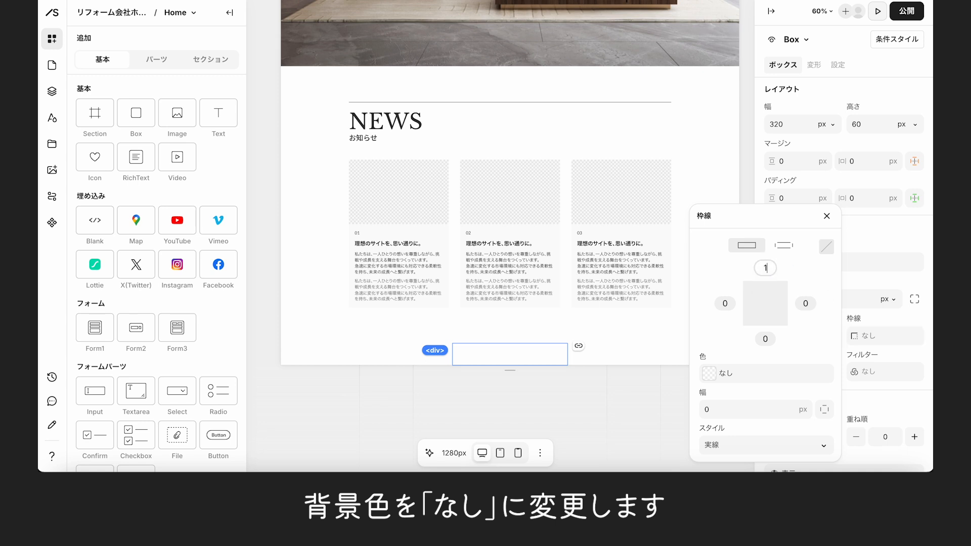
left_click(709, 374)
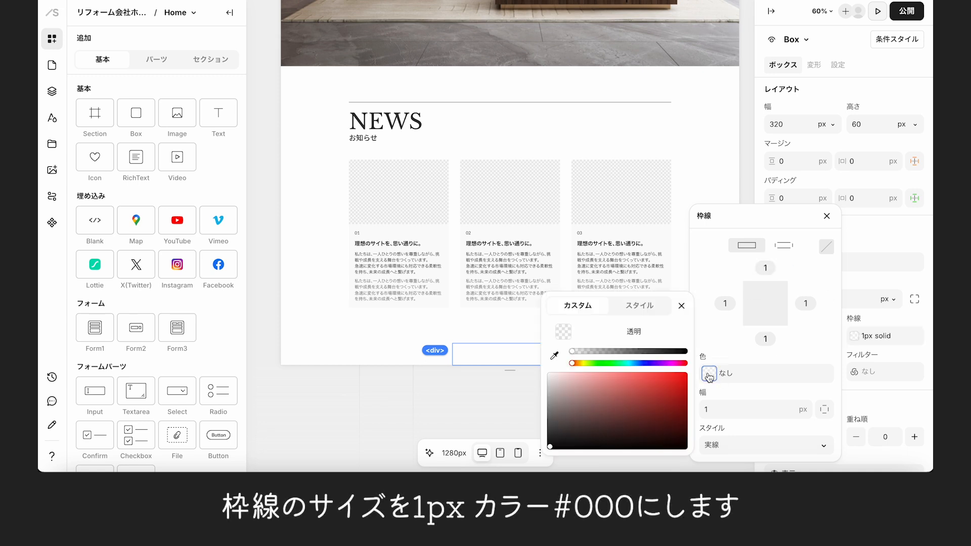
left_click_drag(573, 350, 698, 354)
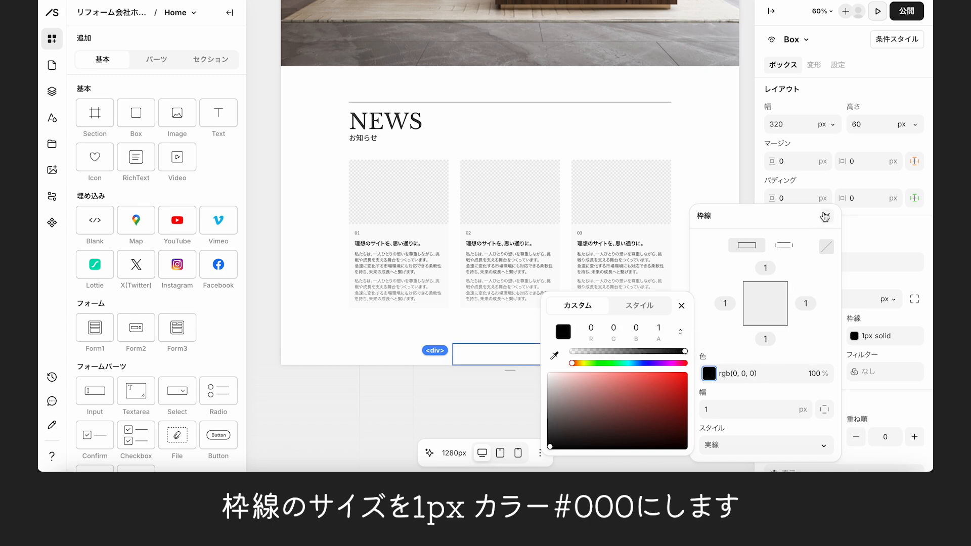
left_click(827, 216)
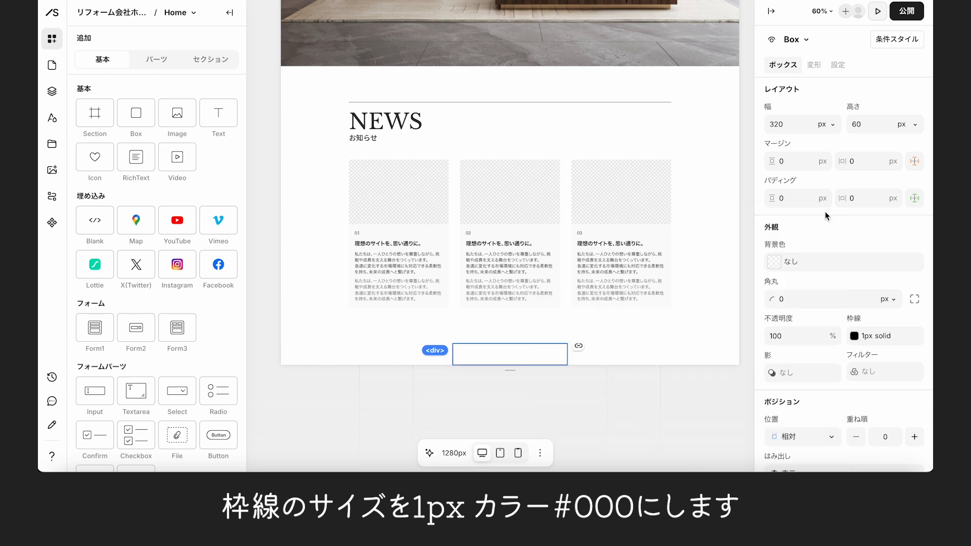
- Add a Text element and nest it inside the bordered Box in the layer tree
left_click(221, 118)
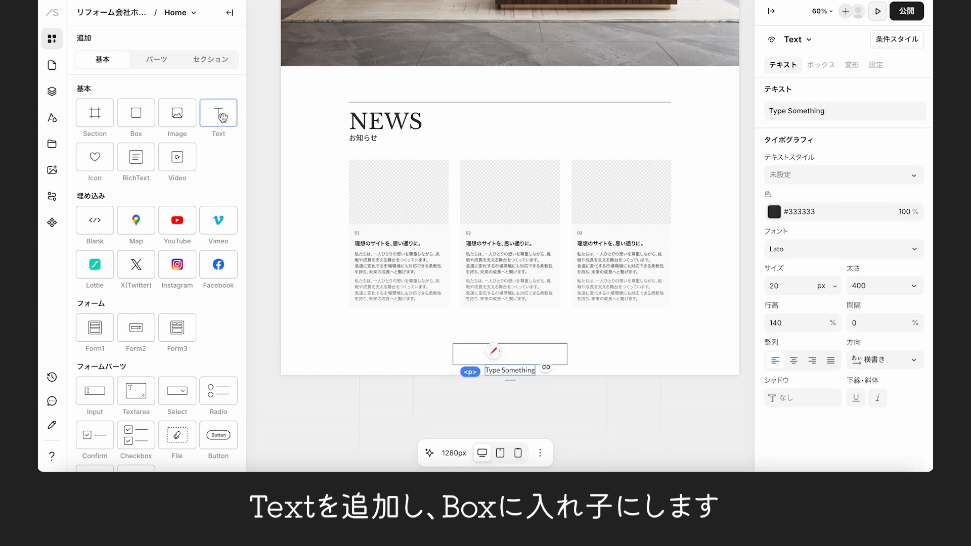
left_click(52, 92)
left_click(130, 280)
left_click_drag(130, 280, 130, 264)
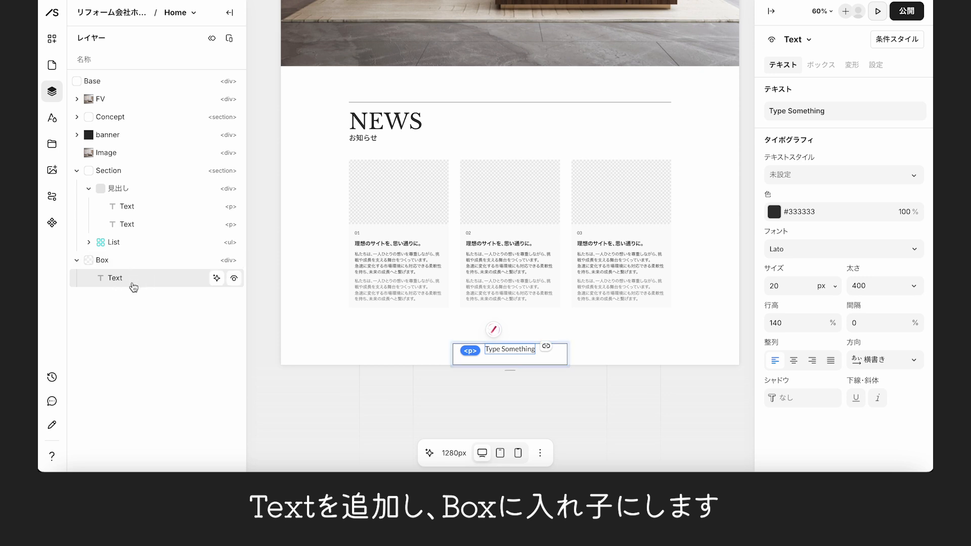
- Replace the placeholder text inside the Box with VIEW MORE
left_click(834, 111)
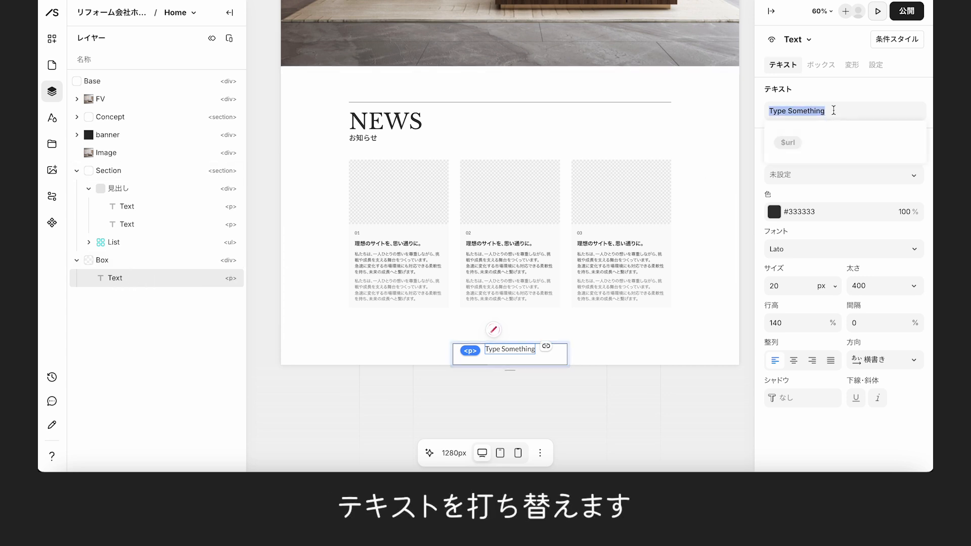
type("VIEW MORE")
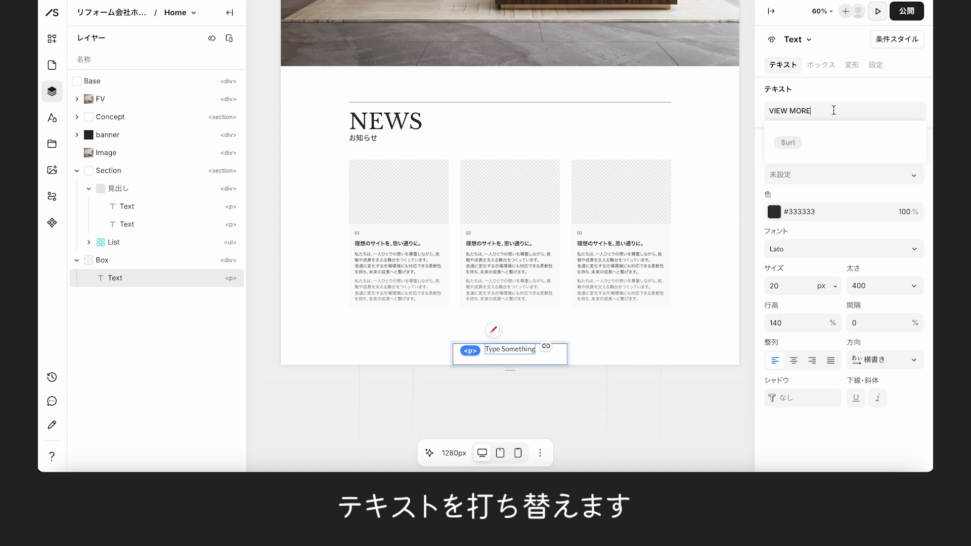
key("Return")
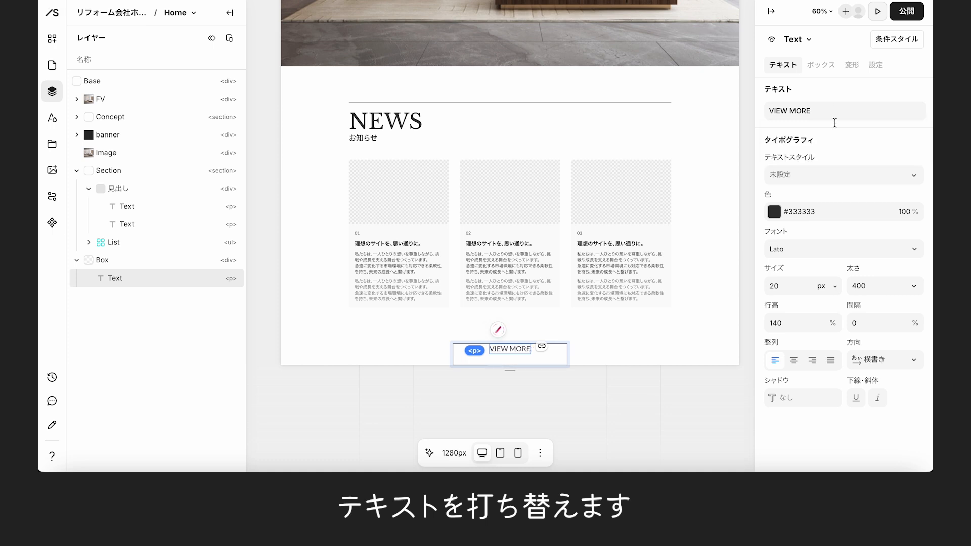
- Set the VIEW MORE text to Noto Sans JP, size 18 px, weight 500
left_click(874, 248)
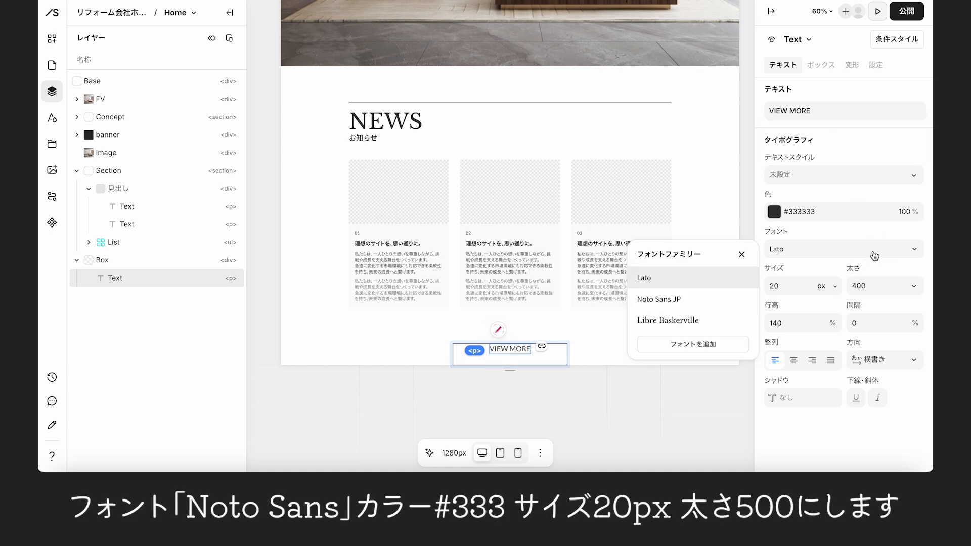
left_click(698, 300)
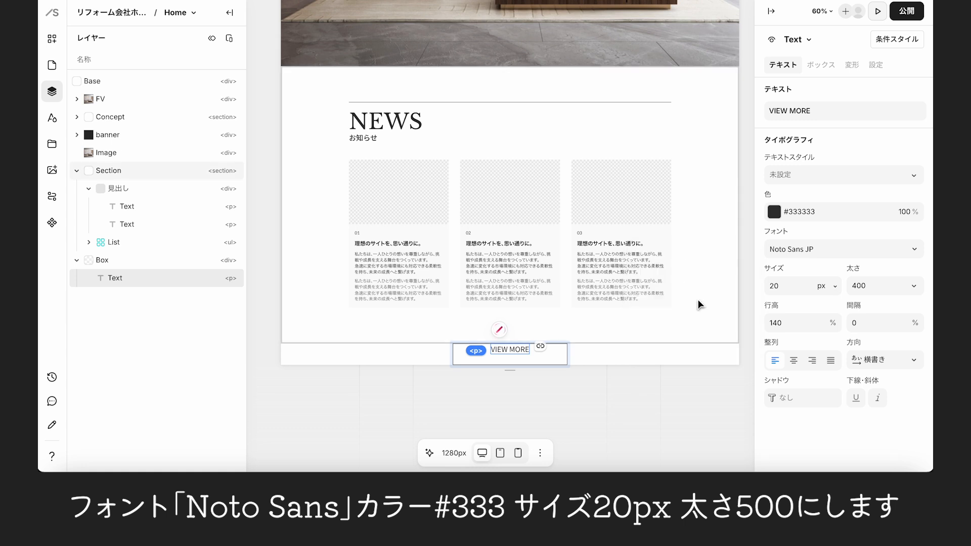
left_click(802, 290)
type("18")
key("Return")
left_click(914, 286)
left_click(874, 186)
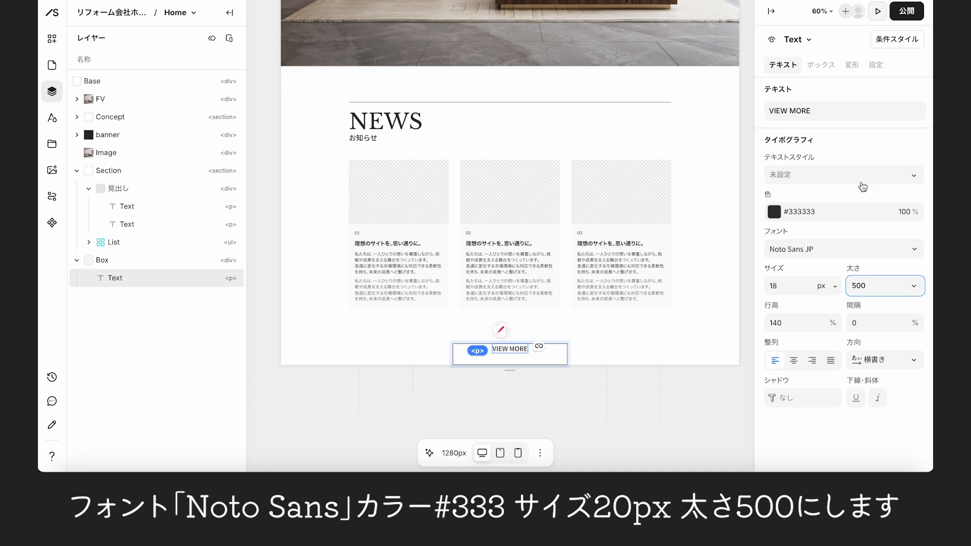
- Add an Icon beneath the VIEW MORE text and change it to the Font Awesome fa-angle-right symbol
left_click(53, 40)
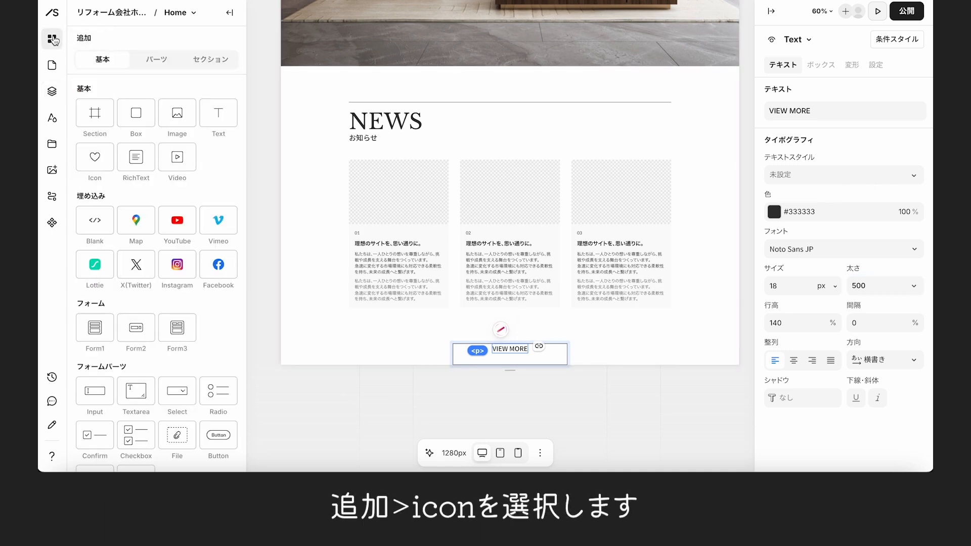
left_click(96, 159)
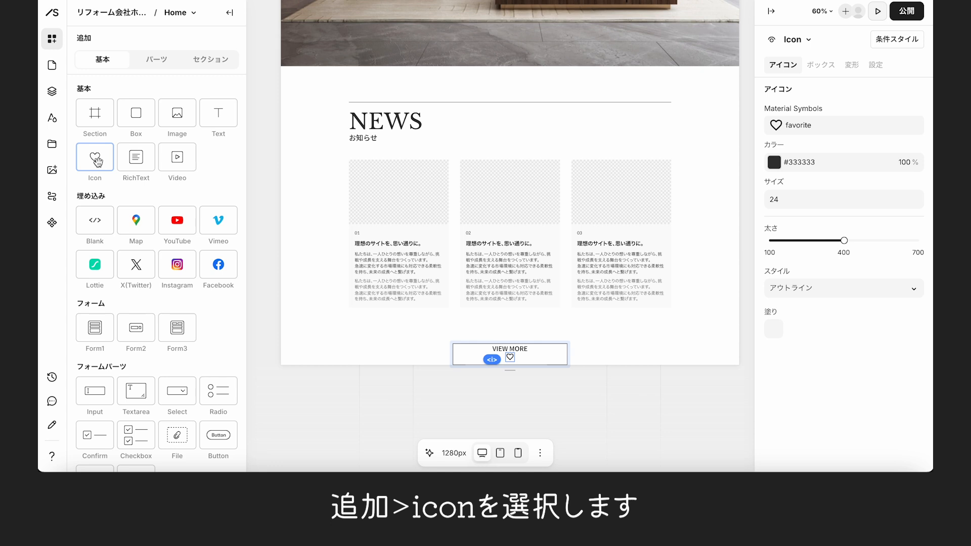
left_click(824, 130)
left_click(163, 202)
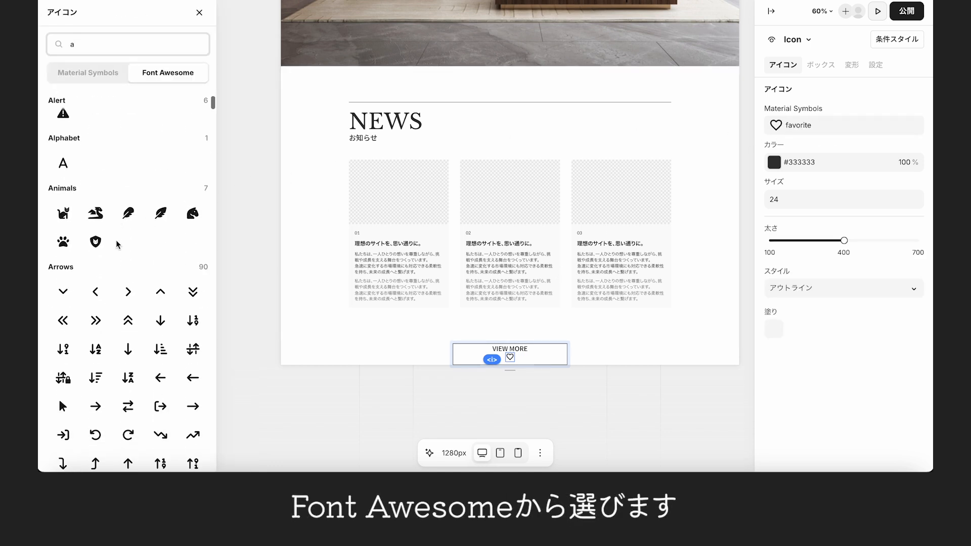
scroll(117, 242, "down", 3)
scroll(117, 242, "up", 1)
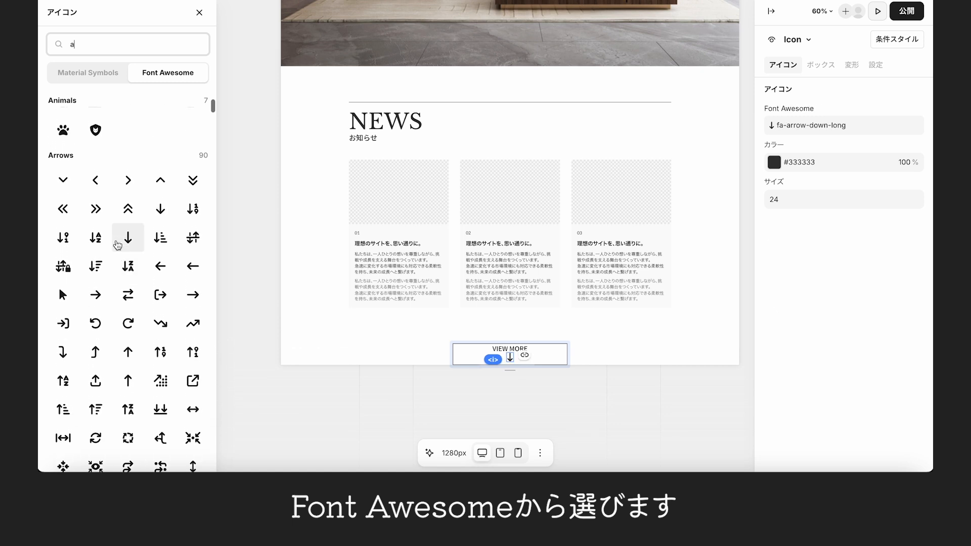
left_click(130, 182)
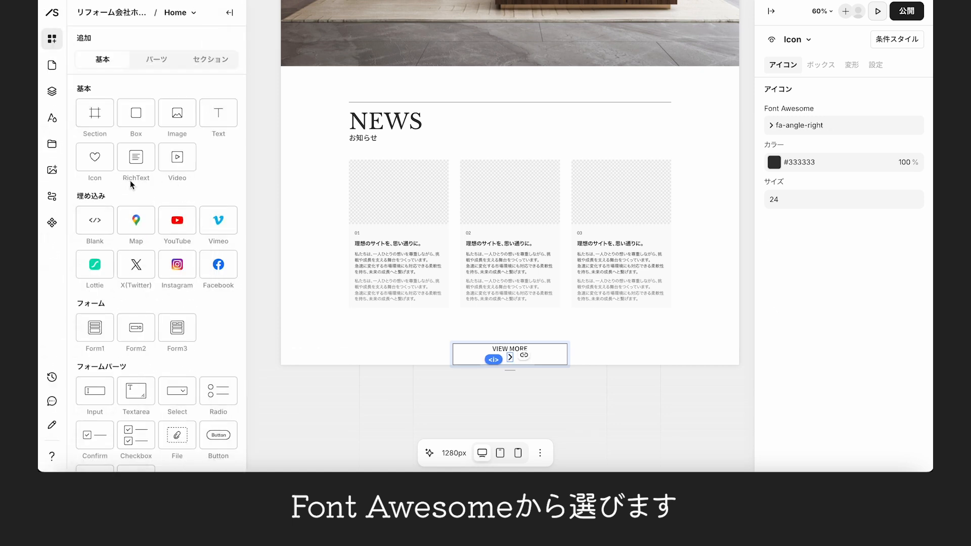
- Arrange the button Box's contents in a horizontal row with the horizontal alignment set to 均等
left_click(52, 91)
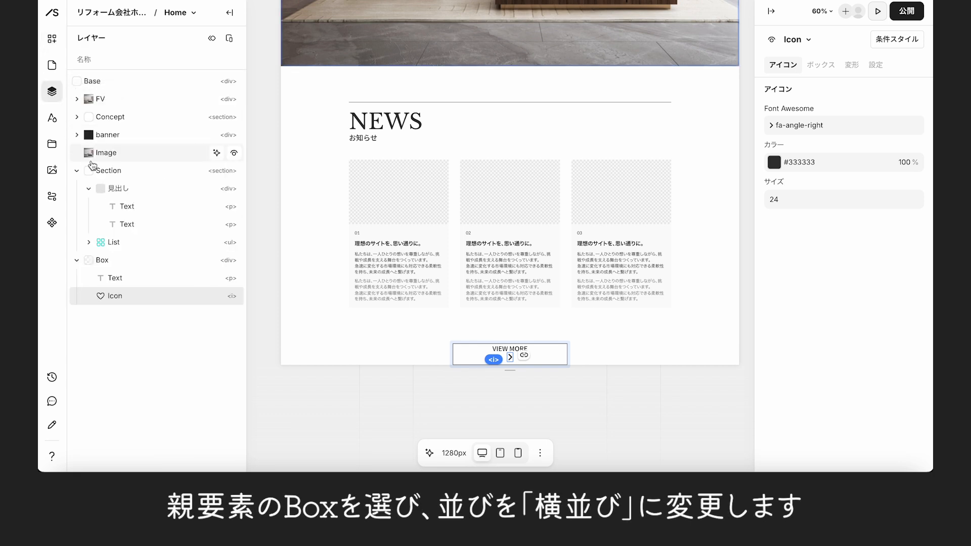
left_click(142, 263)
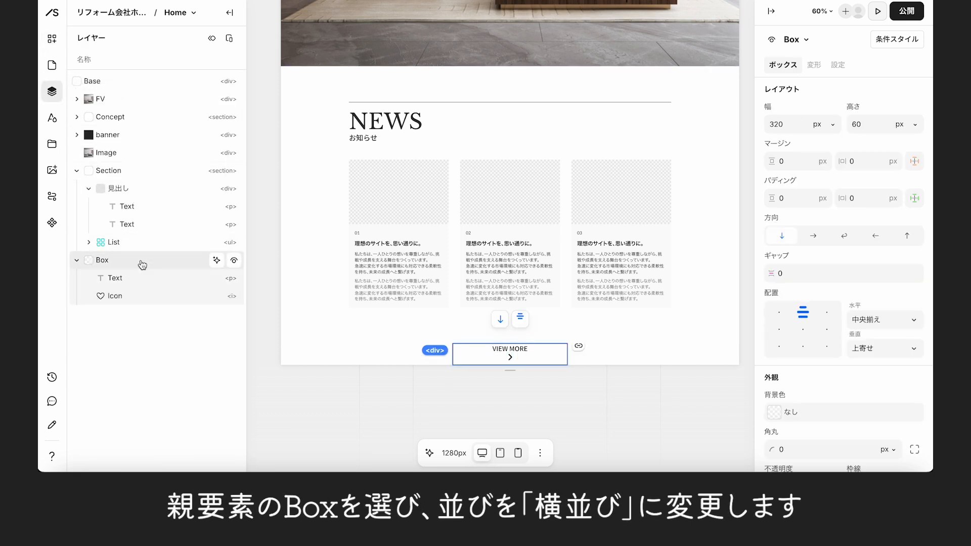
left_click(500, 320)
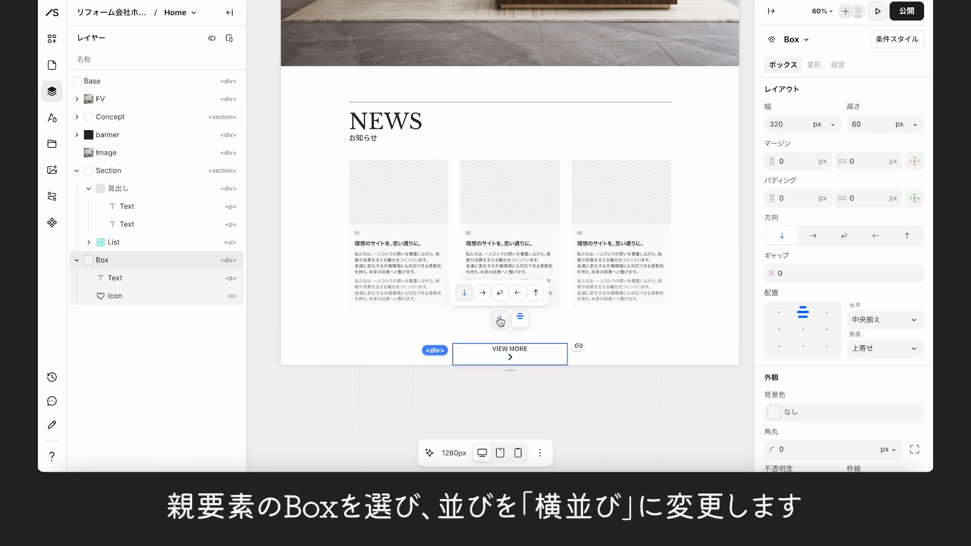
left_click(482, 293)
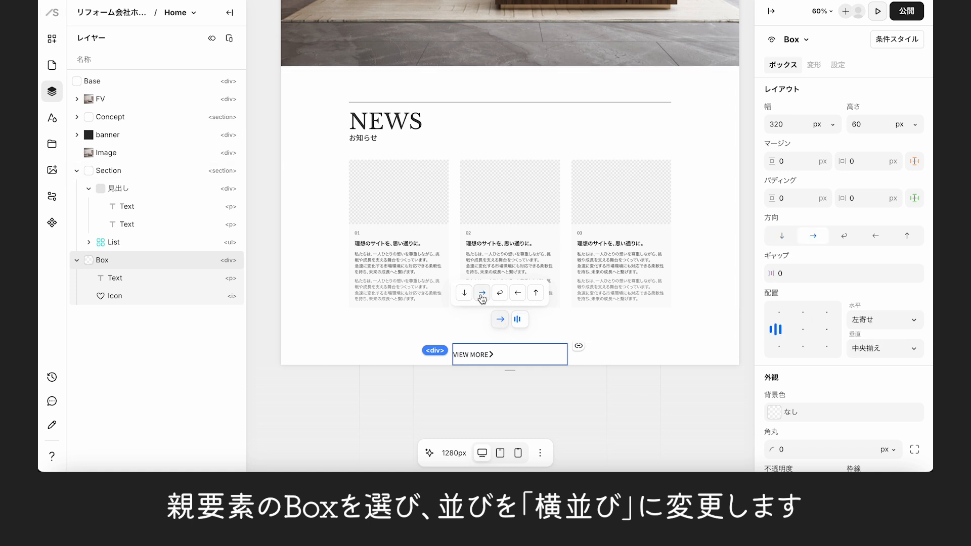
left_click(518, 320)
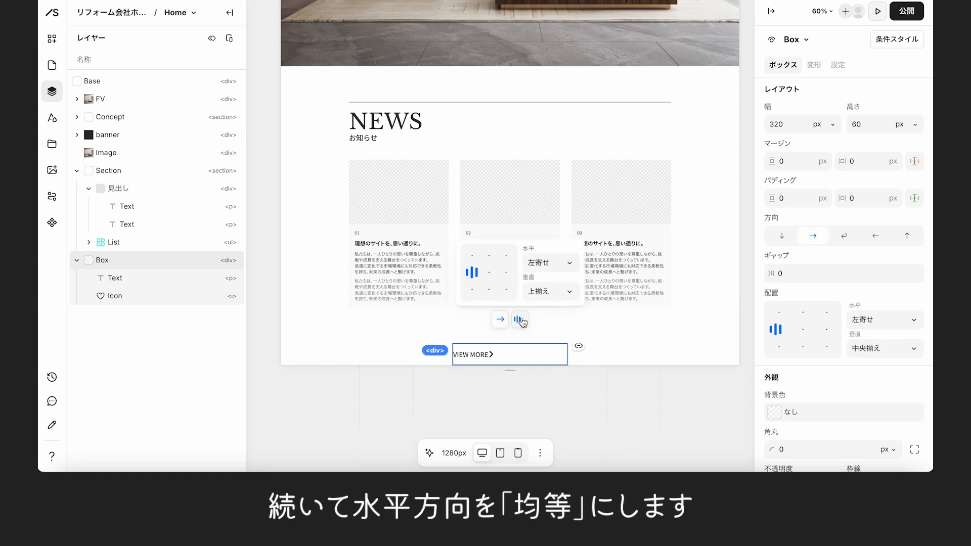
left_click(571, 263)
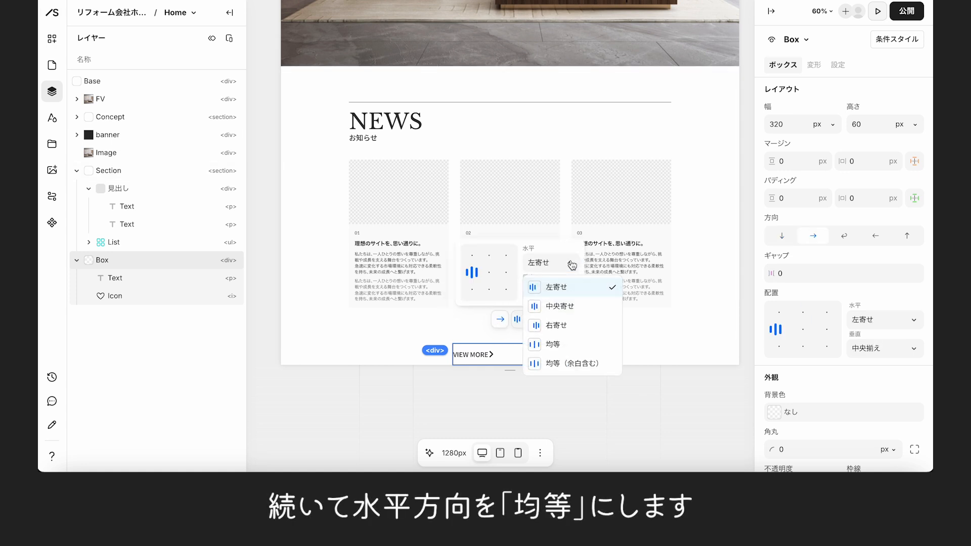
left_click(579, 349)
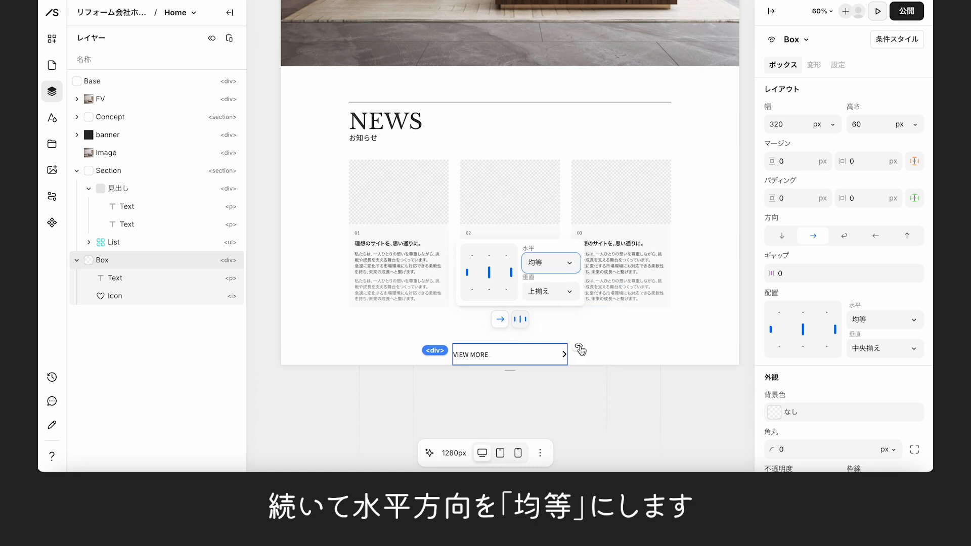
- Add a new Box inside the button and place it above the VIEW MORE Text in the layer tree
left_click(479, 352)
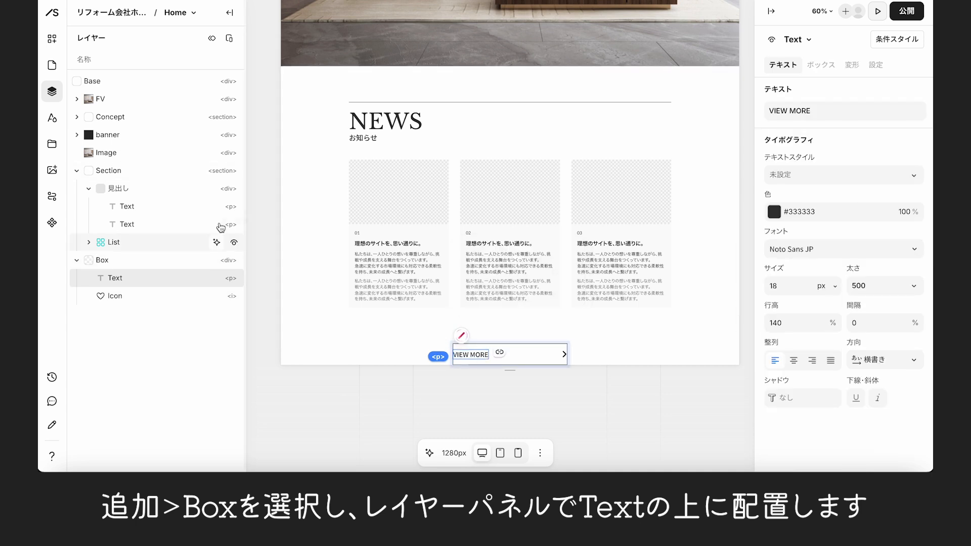
left_click(52, 38)
left_click(139, 114)
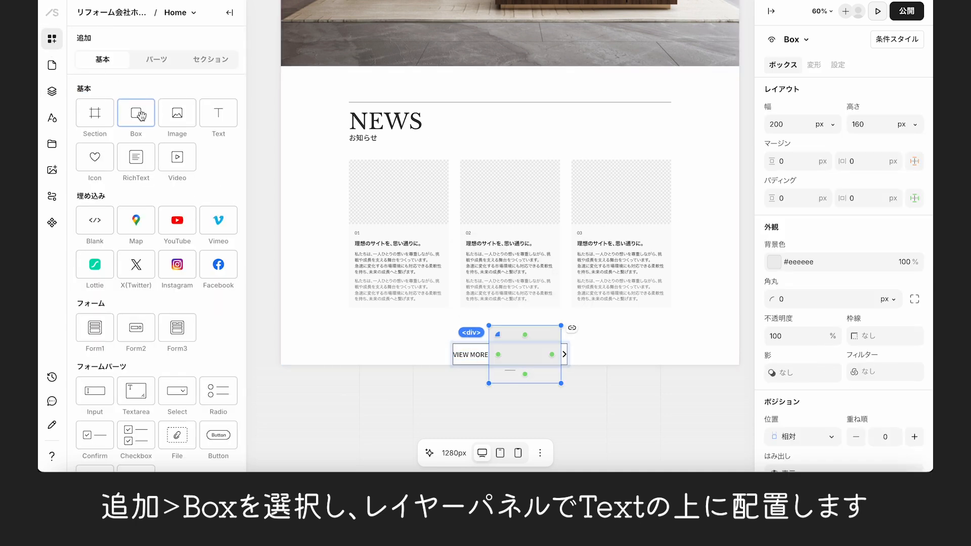
left_click(51, 91)
left_click_drag(138, 296, 135, 278)
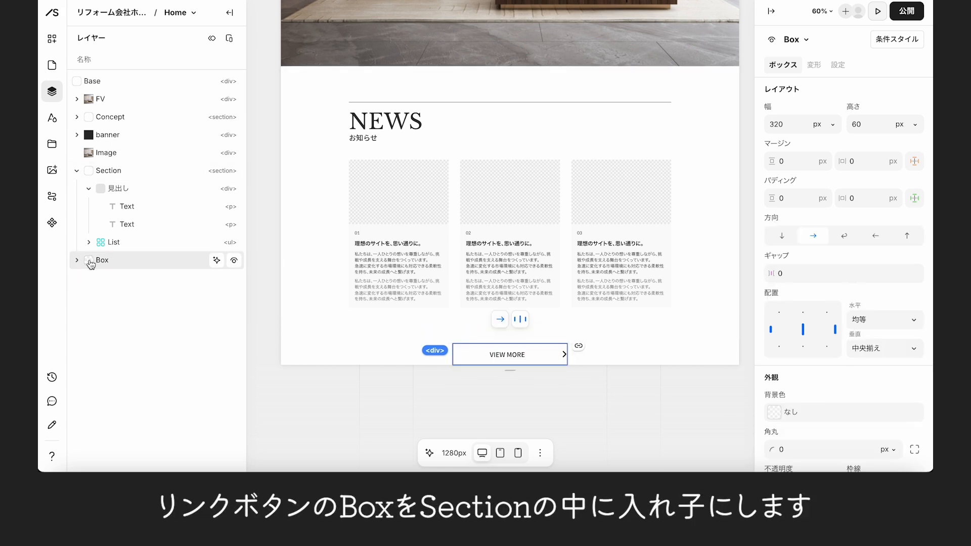
- Nest the button Box inside the NEWS Section and give the card List a bottom margin of 48 px
left_click_drag(90, 263, 106, 171)
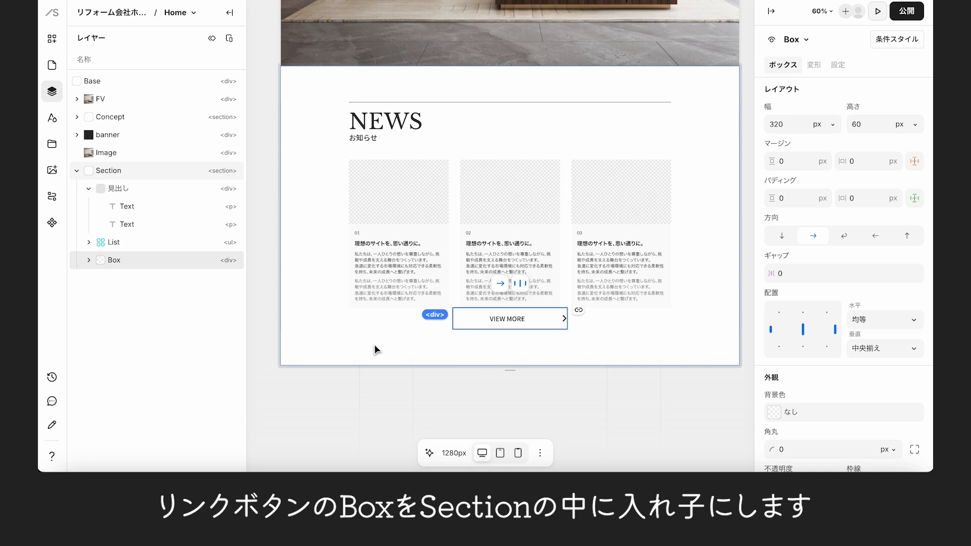
left_click(149, 247)
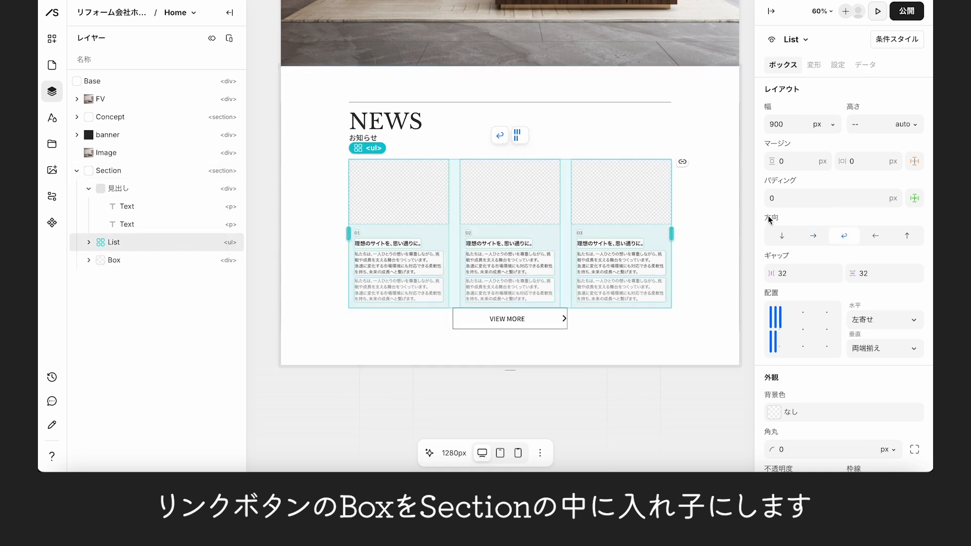
left_click(913, 162)
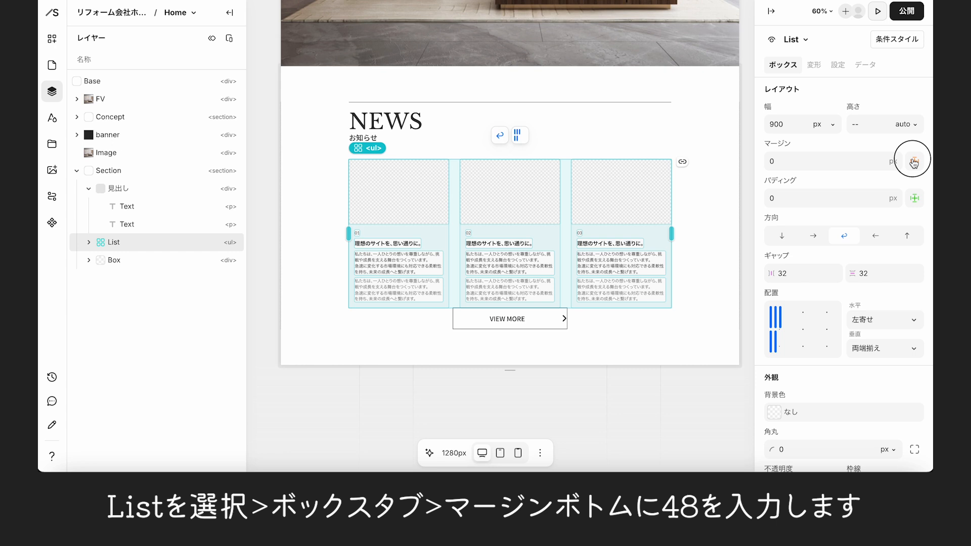
left_click(913, 162)
left_click(801, 183)
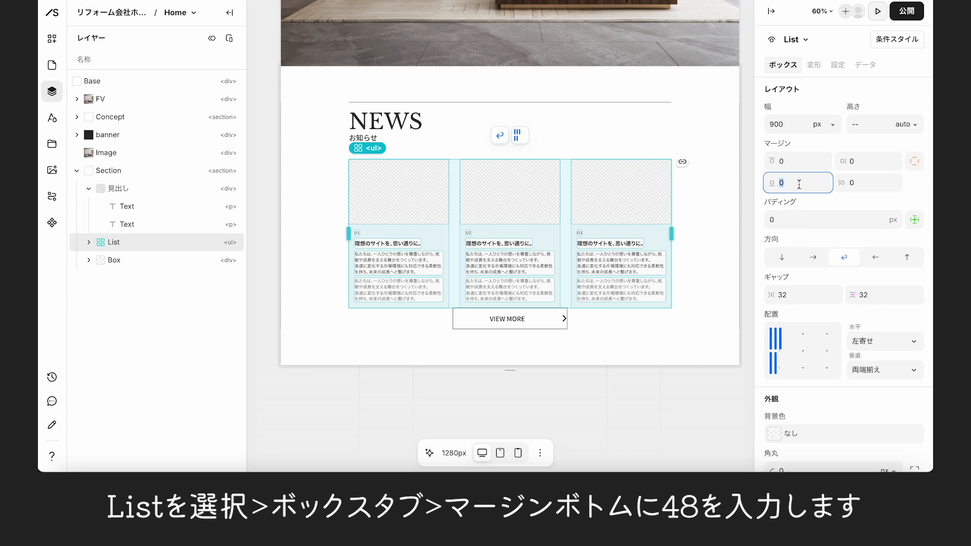
key("Return")
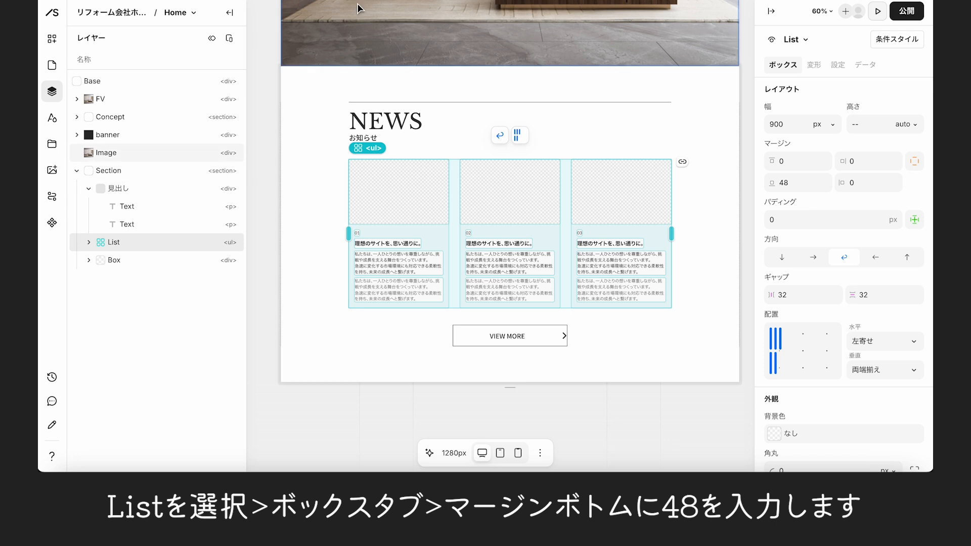
- Set the size of the arrow Icon inside the button Box to 20
left_click(88, 260)
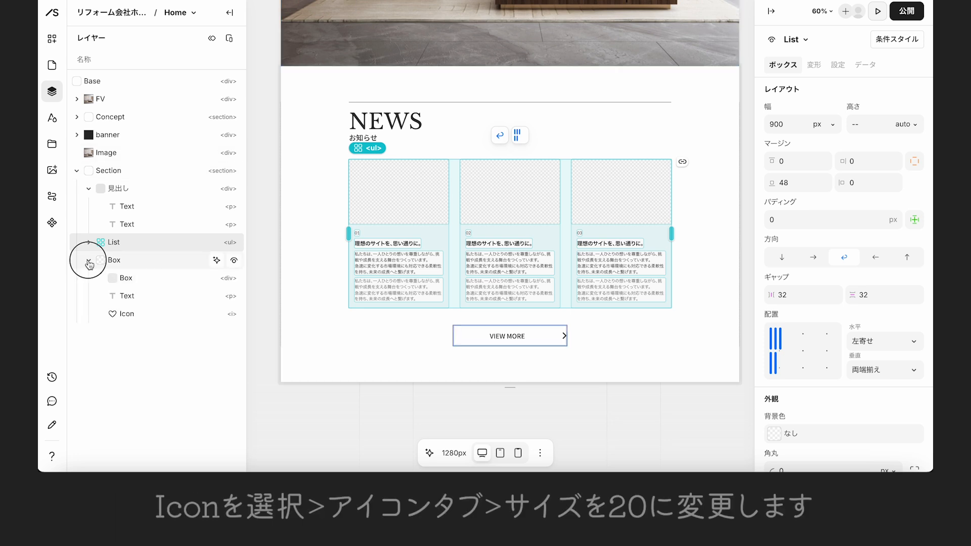
left_click(155, 321)
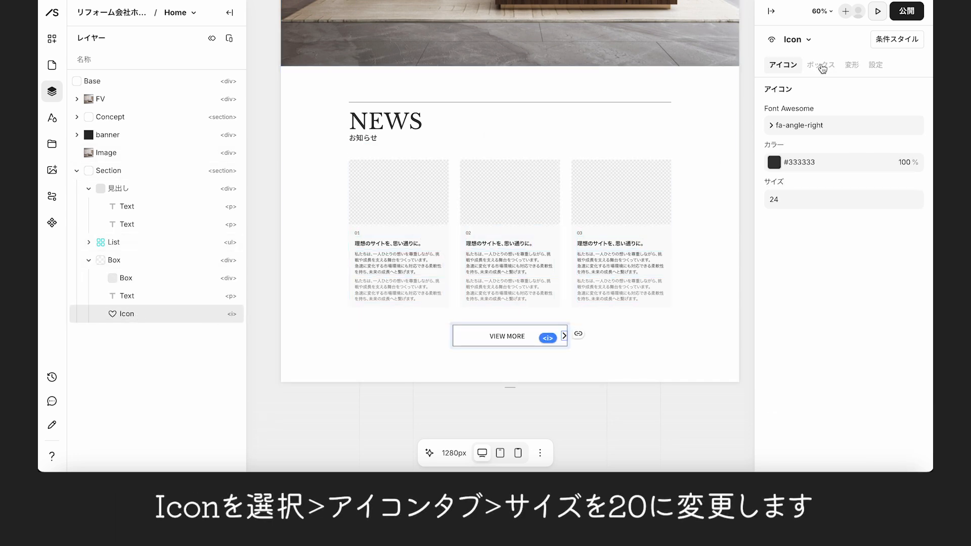
left_click(797, 196)
type("2")
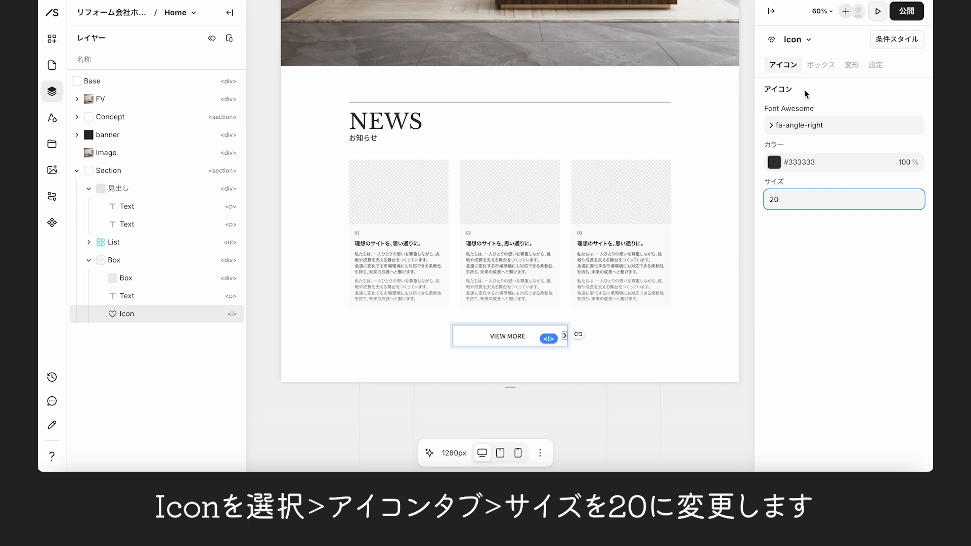
- Give the arrow Icon a right margin of 12 px
left_click(821, 65)
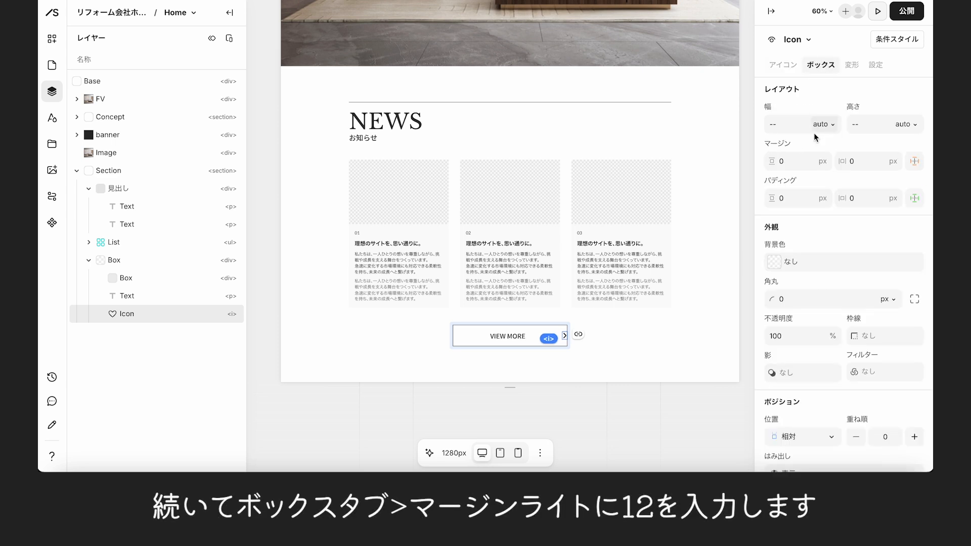
left_click(915, 163)
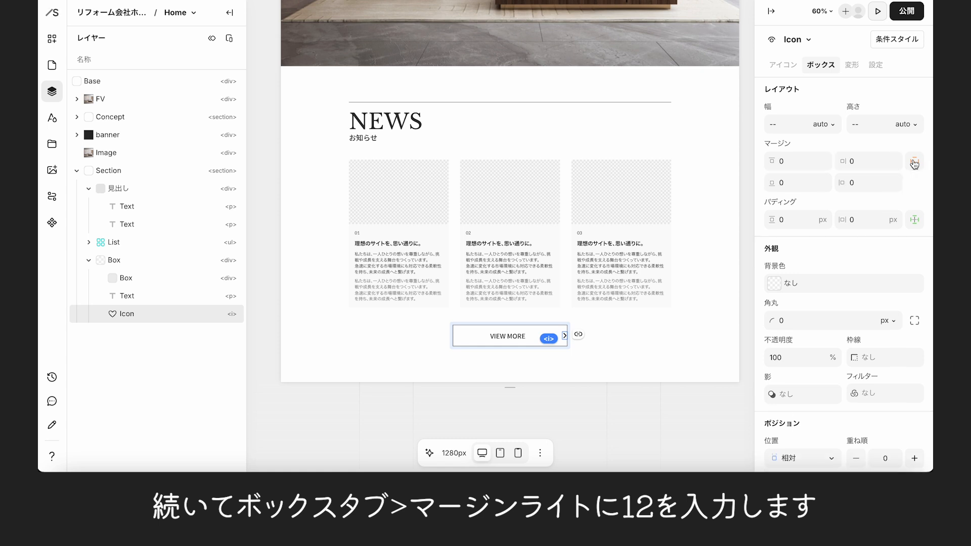
left_click(863, 161)
key("Return")
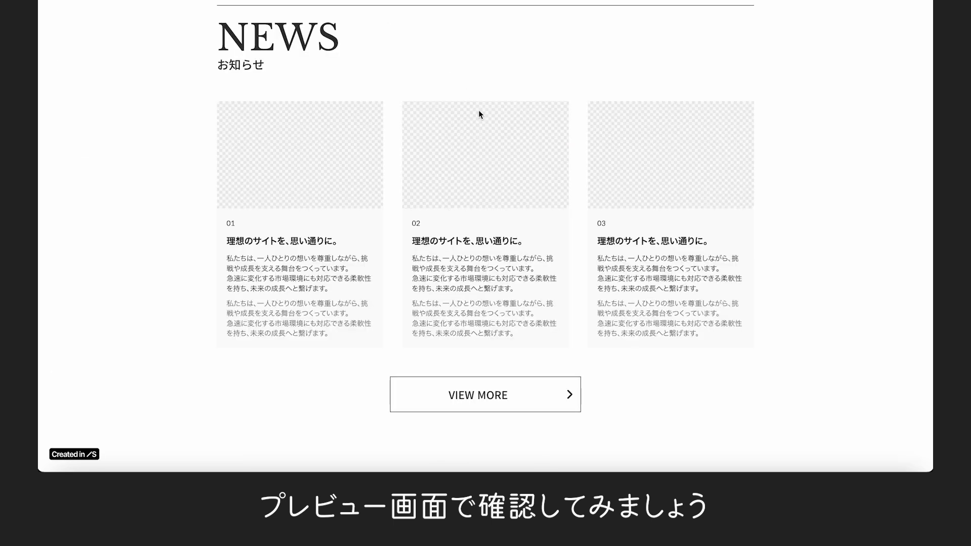
- Review the NEWS section and the sections above it in the page preview
scroll(479, 110, "up", 10)
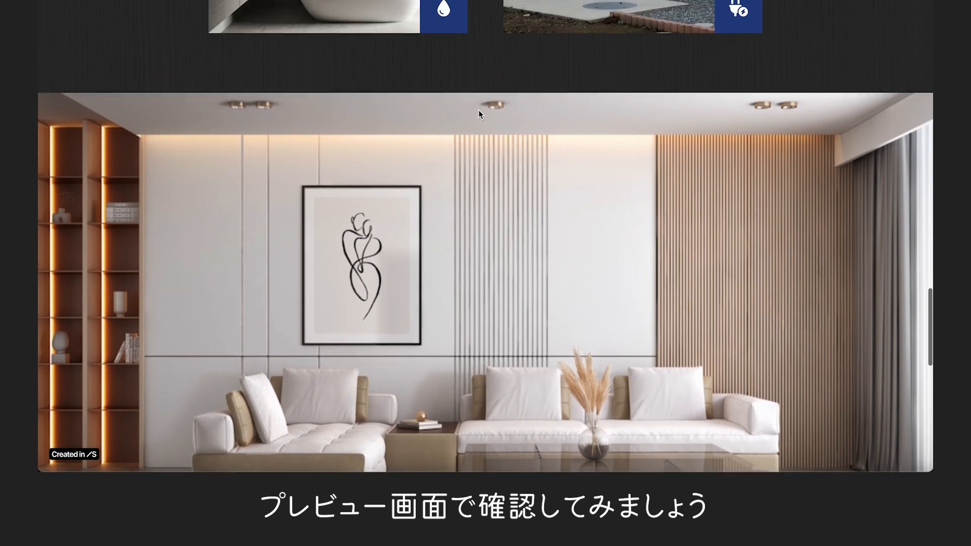
scroll(478, 110, "down", 10)
scroll(479, 111, "down", 2)
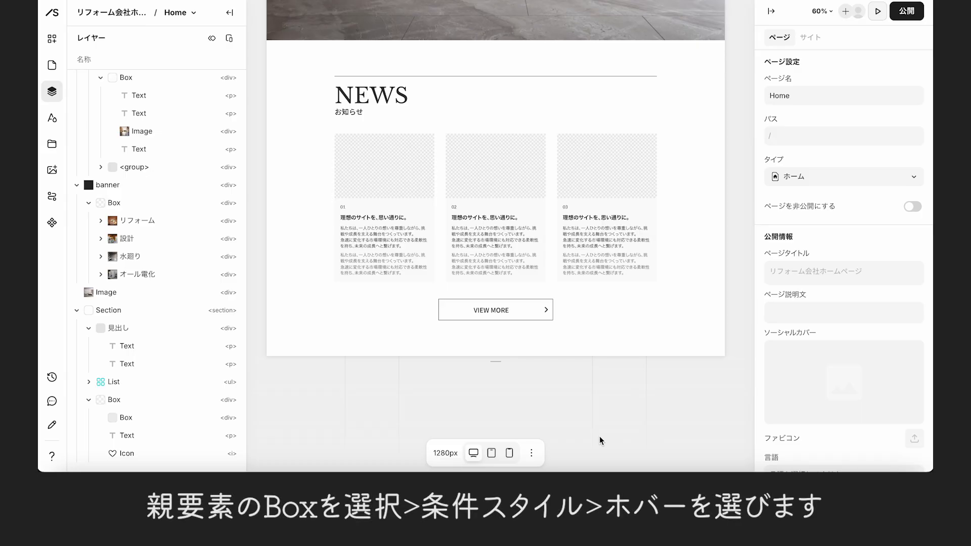
- Add a custom hover style to the VIEW MORE button Box with a fully opaque black background, rgb(0, 0, 0)
left_click(439, 306)
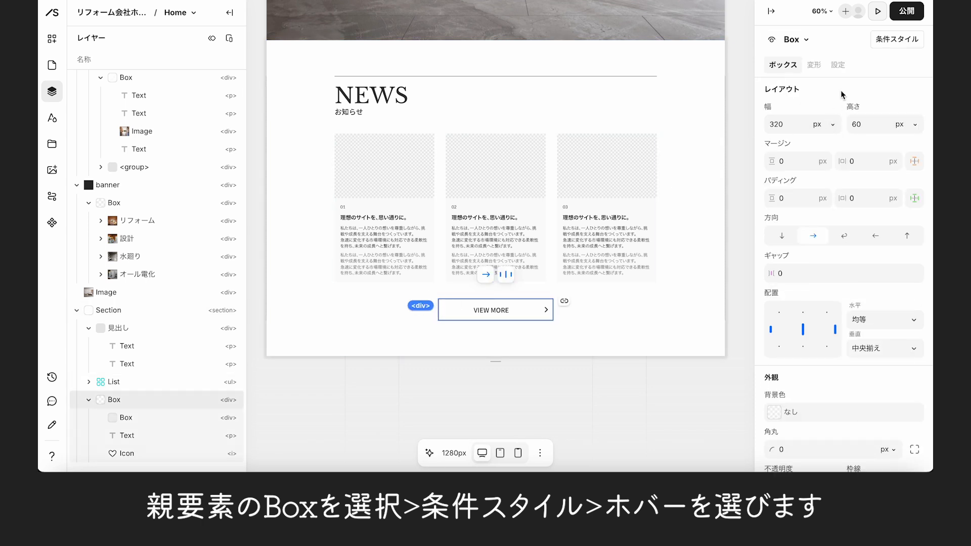
left_click(883, 41)
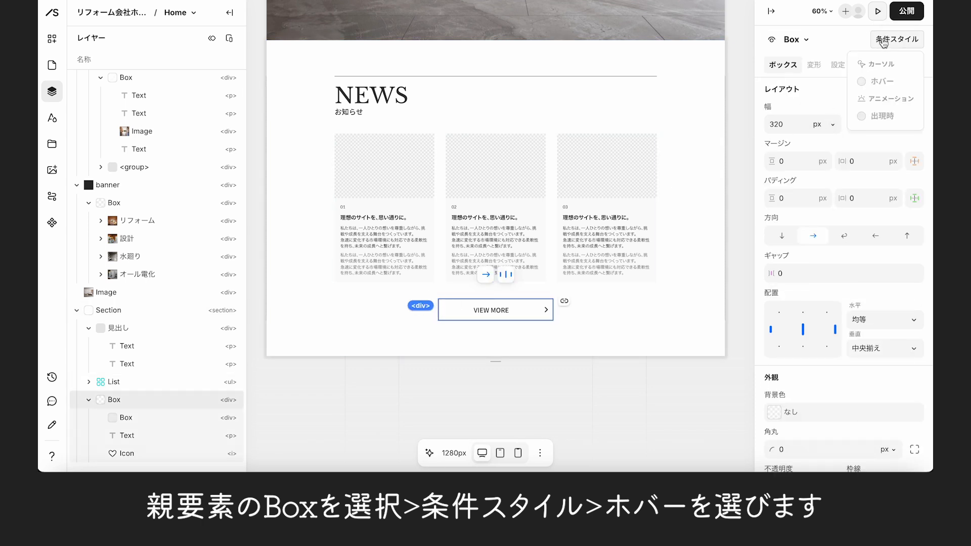
left_click(864, 83)
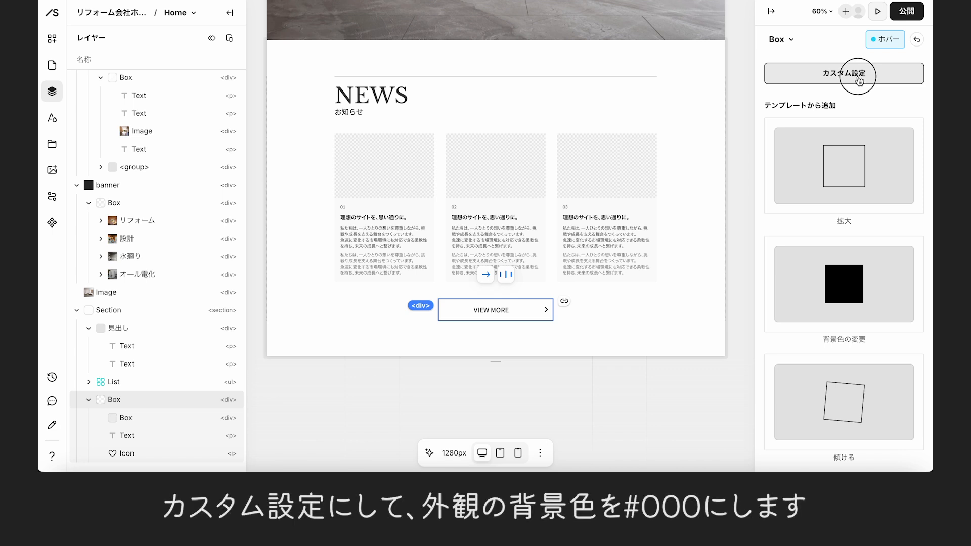
left_click(858, 76)
scroll(857, 228, "down", 5)
scroll(857, 228, "down", 1)
left_click(778, 215)
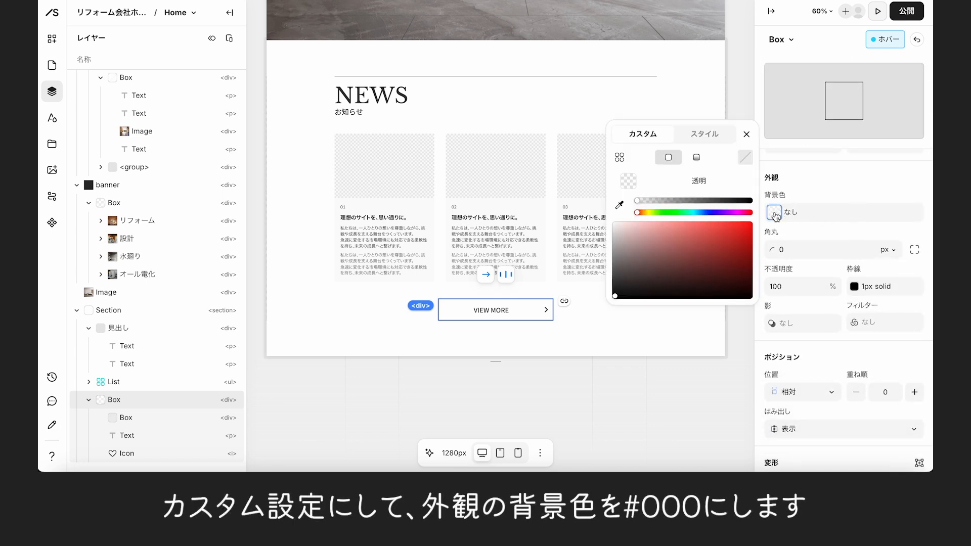
left_click_drag(635, 201, 761, 202)
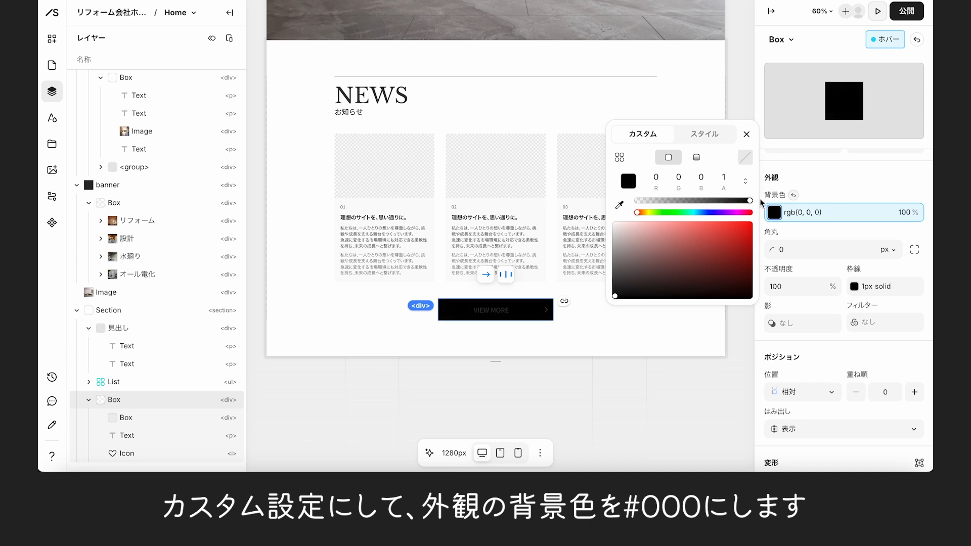
left_click(747, 134)
- Set the button Box's hover animation to ease-in-out easing with a duration of 0.8 seconds
scroll(819, 254, "down", 5)
scroll(820, 254, "down", 3)
left_click(801, 313)
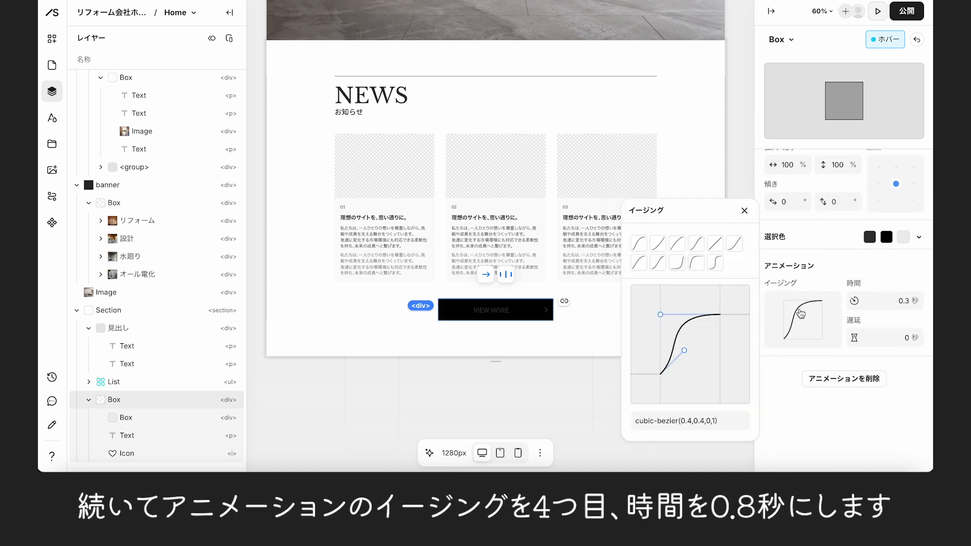
left_click(702, 250)
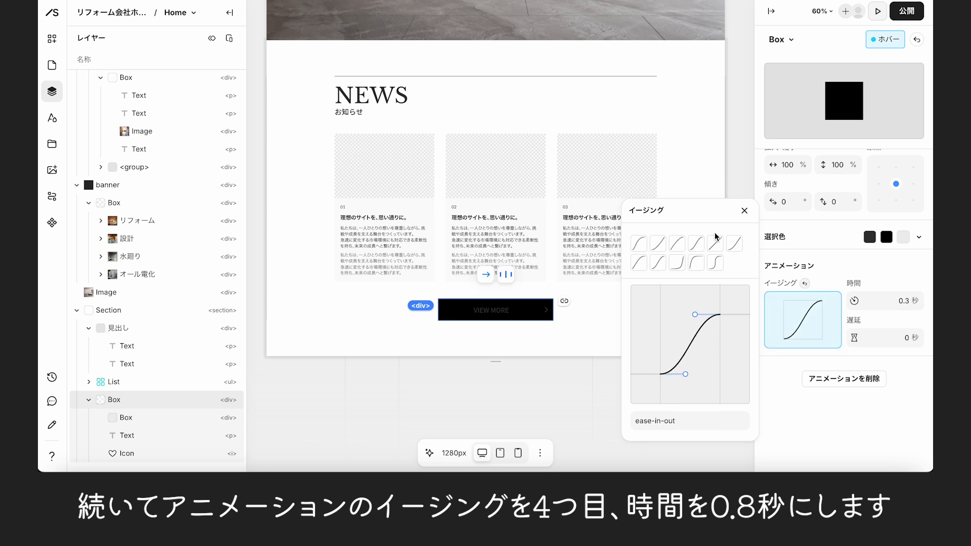
left_click(744, 211)
left_click(911, 301)
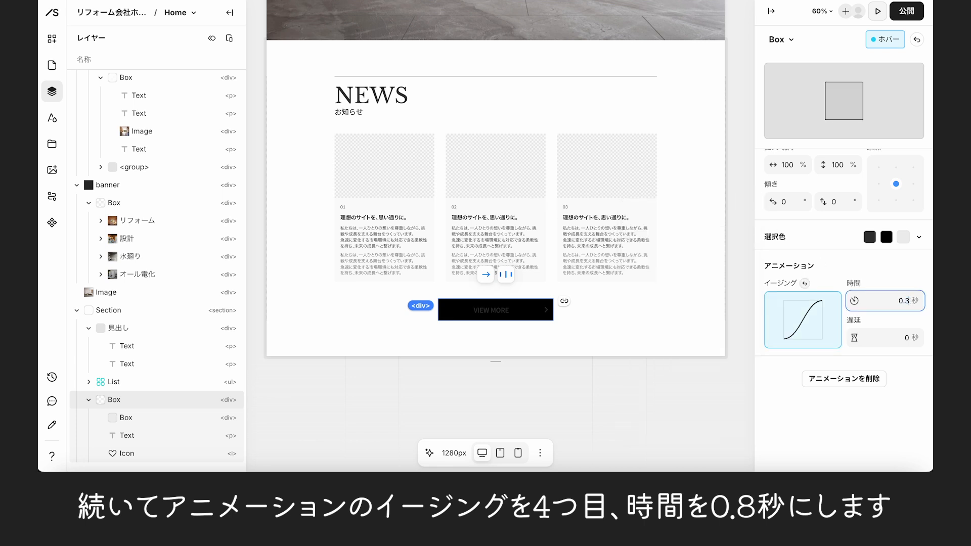
key("BackSpace")
type("8")
key("Return")
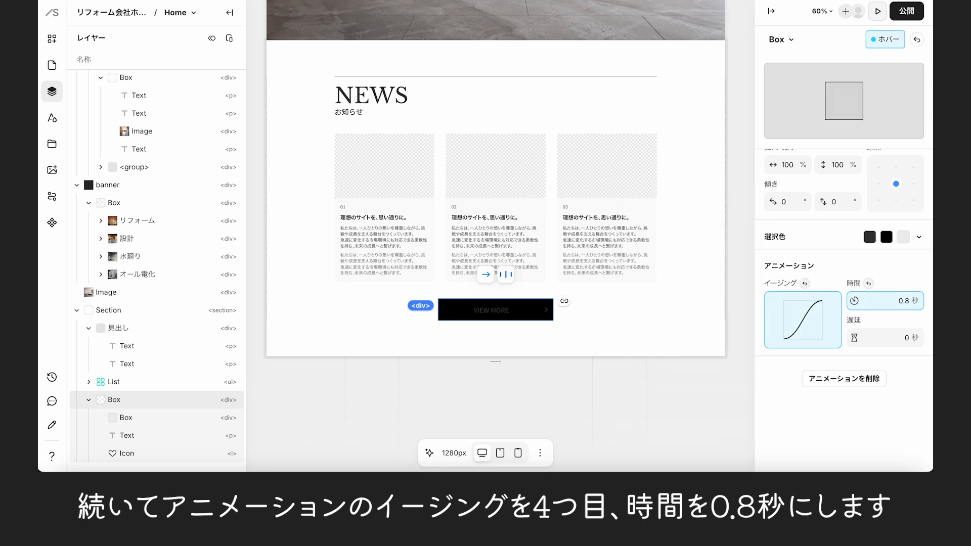
left_click(711, 412)
- Add a custom in:ホバー style to the button's VIEW MORE Text and set its text color to #FFFFFF
left_click(147, 436)
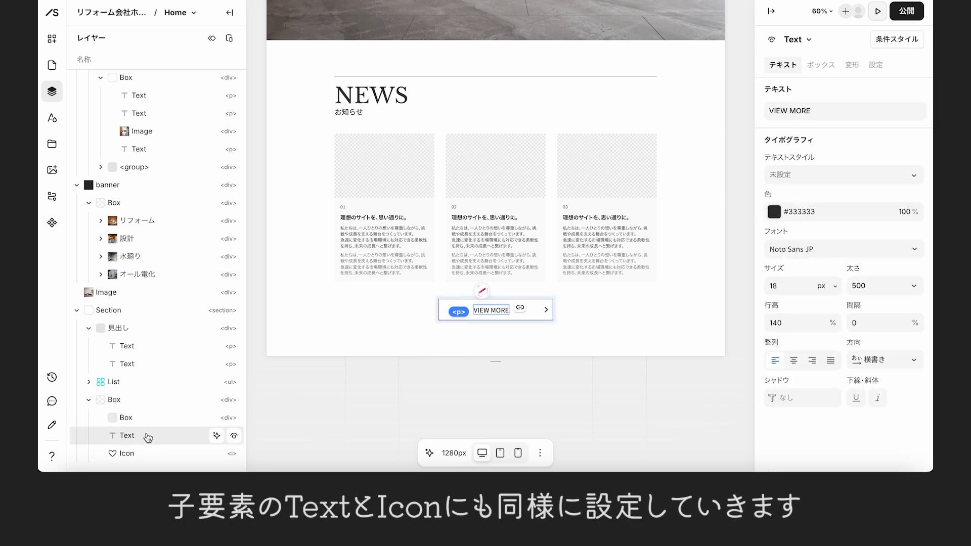
left_click(897, 39)
left_click(863, 100)
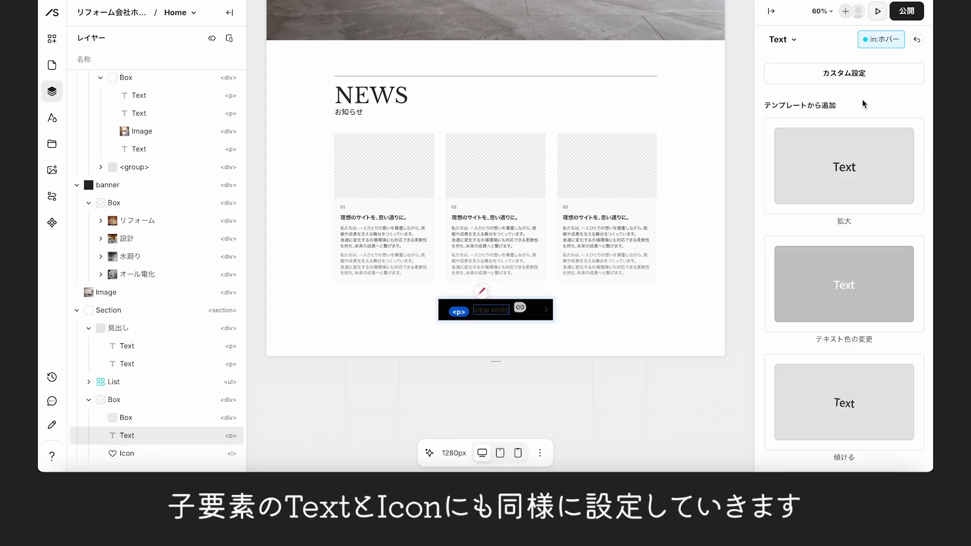
left_click(844, 73)
left_click(774, 293)
left_click(684, 259)
right_click(684, 260)
left_click(673, 321)
- Set the VIEW MORE Text's hover animation to ease-in-out easing with a duration of 0.8 seconds
scroll(802, 377, "down", 3)
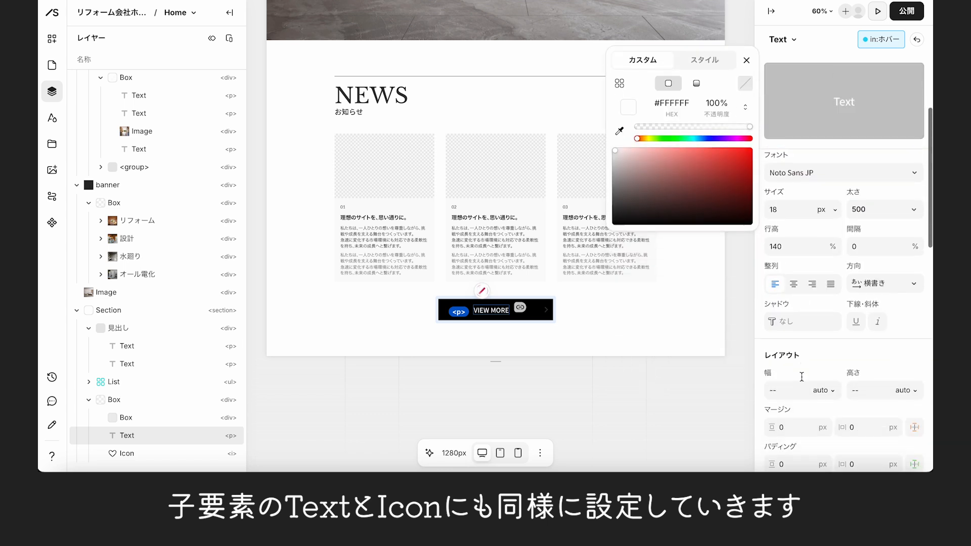
scroll(802, 378, "down", 5)
left_click(802, 405)
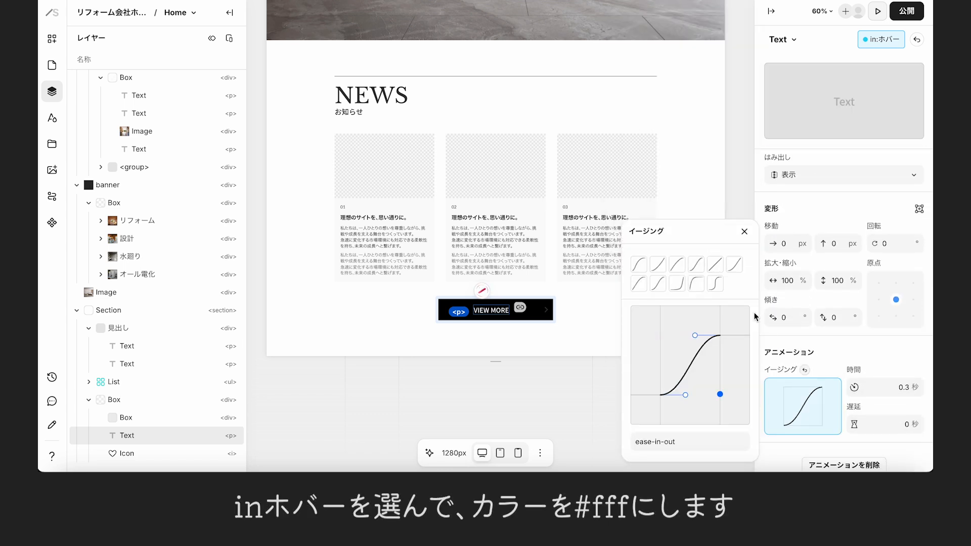
left_click(908, 387)
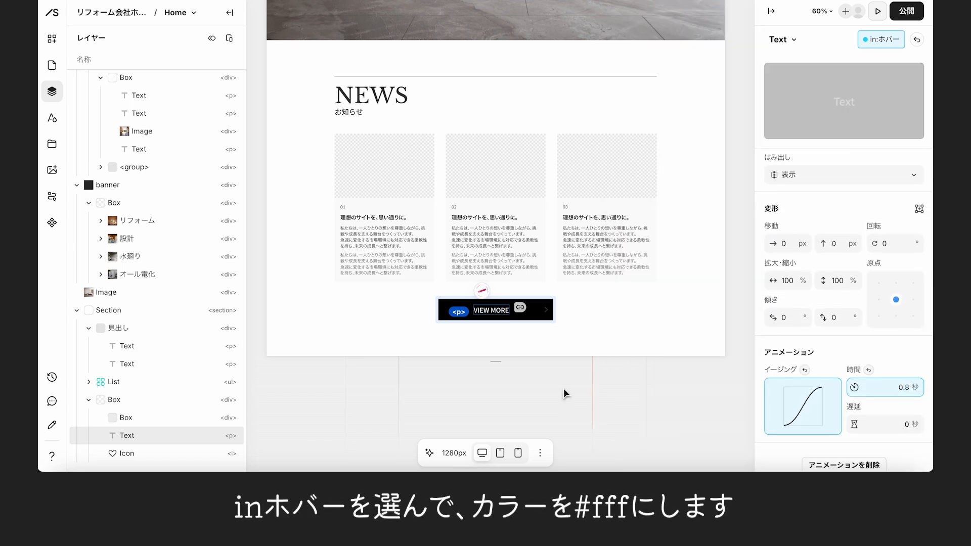
- Add a custom in:ホバー style to the button's arrow Icon and set its color to #ffffff
left_click(182, 456)
left_click(893, 41)
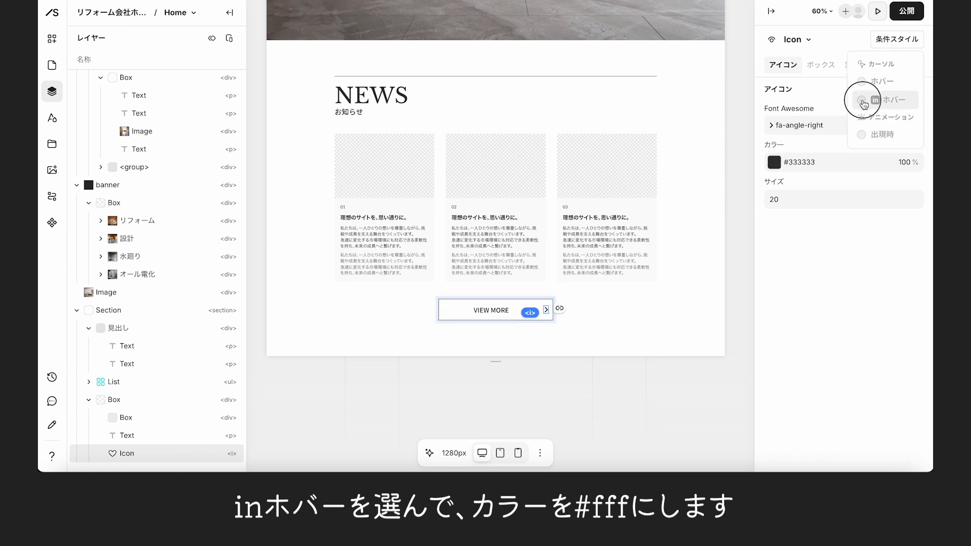
left_click(891, 100)
left_click(844, 74)
left_click(827, 240)
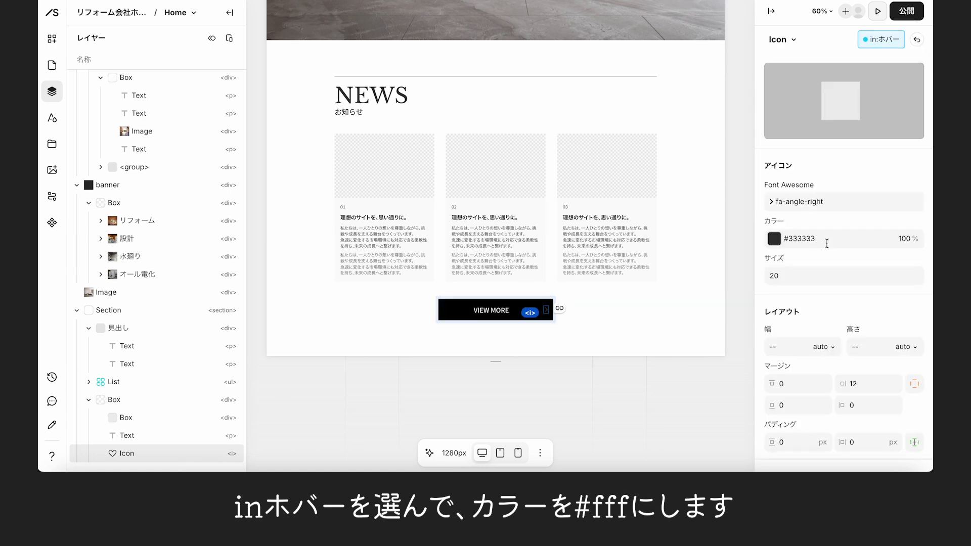
type("ffffff")
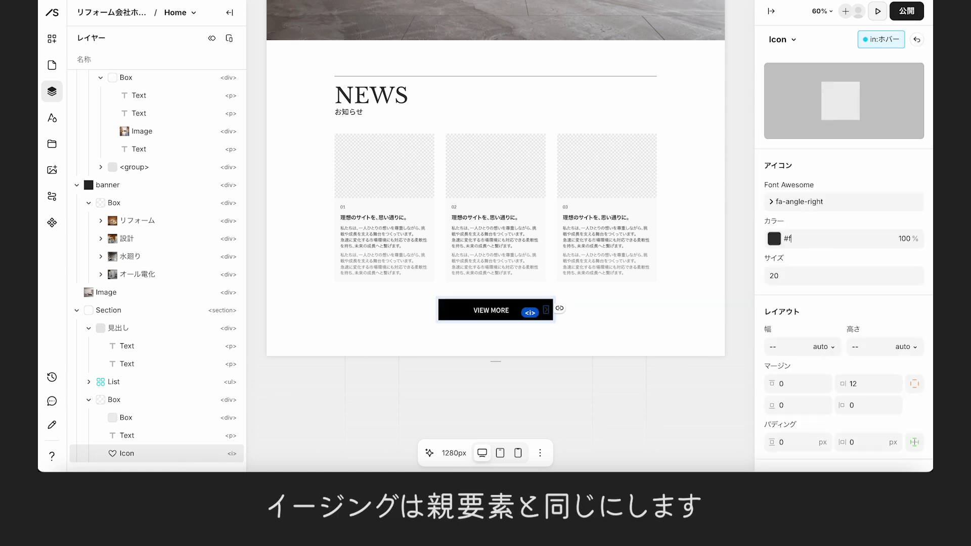
- Set the arrow Icon's hover animation to ease-in-out easing with a duration of 0.8 seconds
scroll(853, 348, "down", 1)
scroll(853, 348, "down", 5)
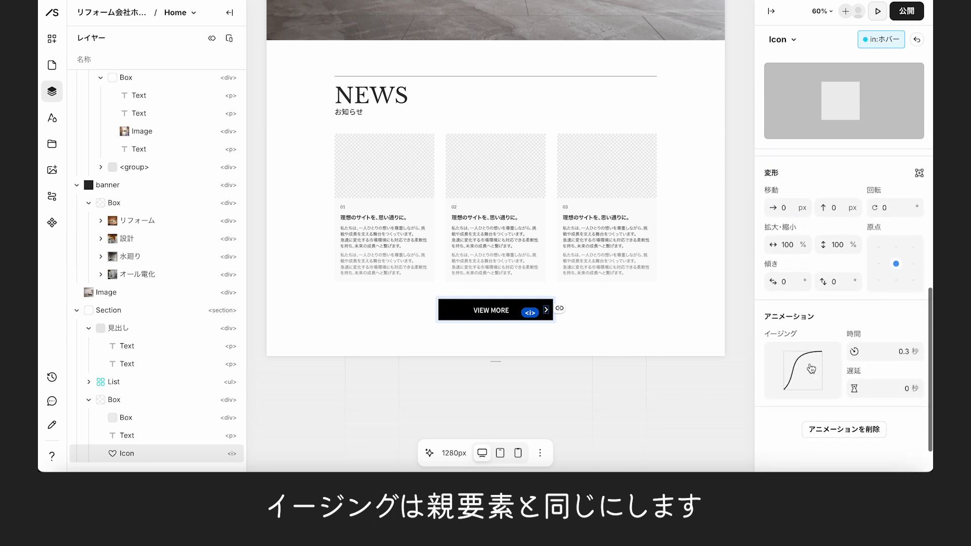
left_click(803, 371)
left_click(698, 265)
left_click(910, 353)
type("0.8")
key("Return")
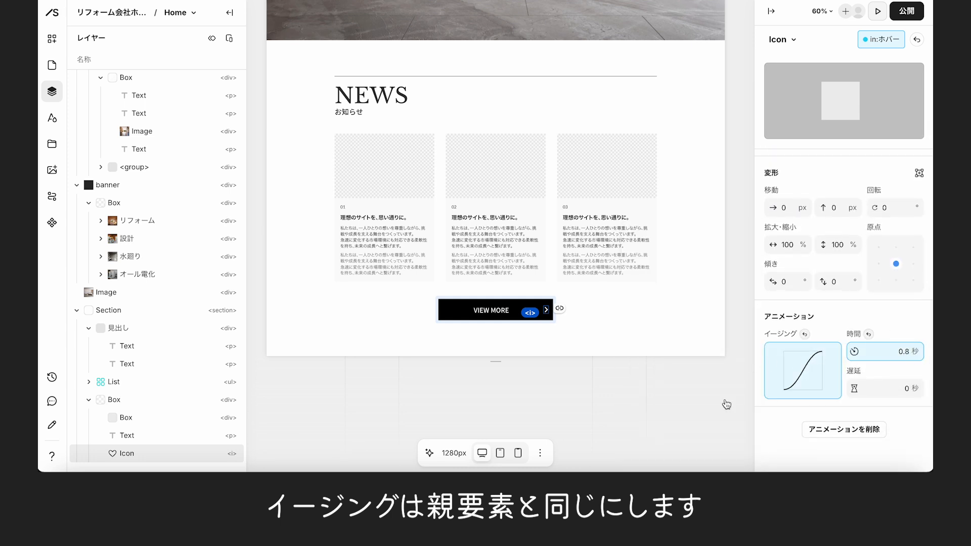
key("Escape")
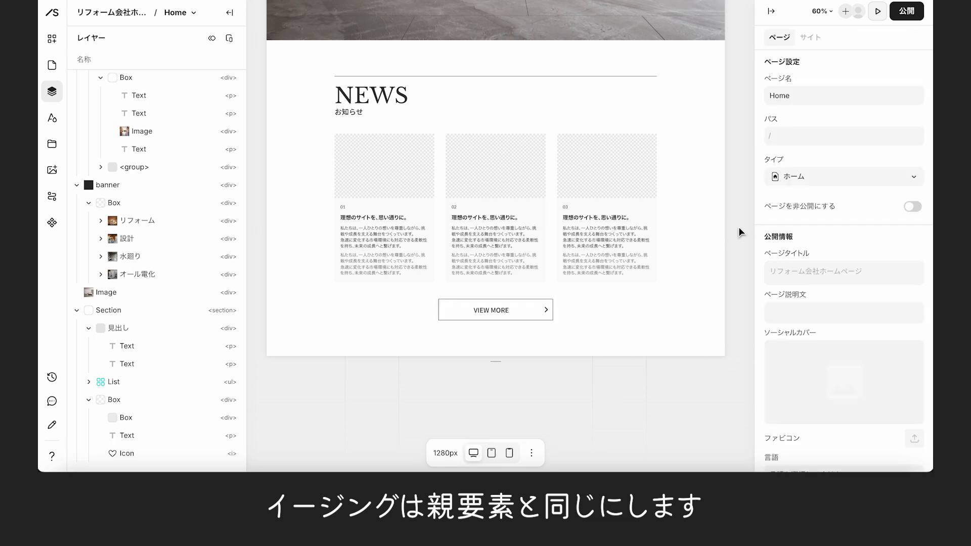
- Try the horizontal alignment 均等（余白含む） on the VIEW MORE button Box
left_click(142, 404)
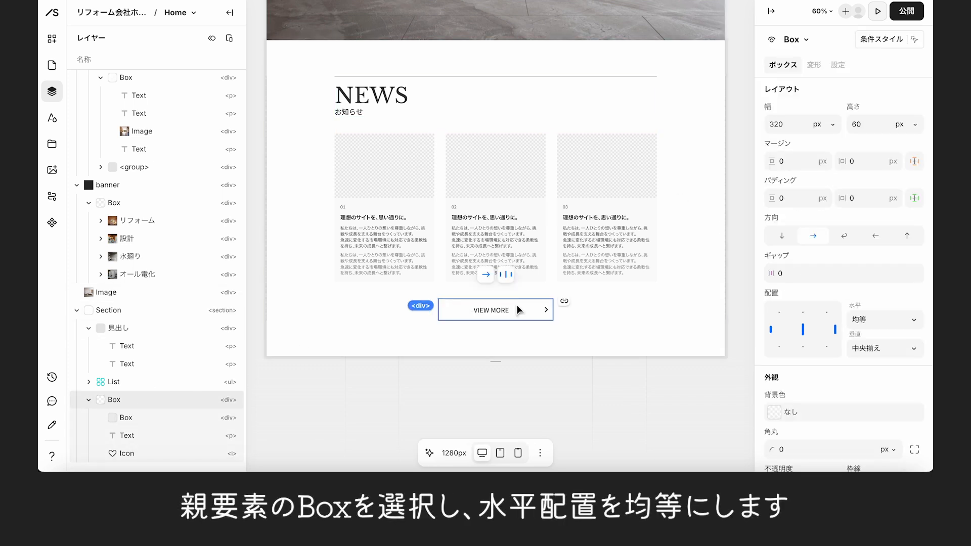
left_click(508, 280)
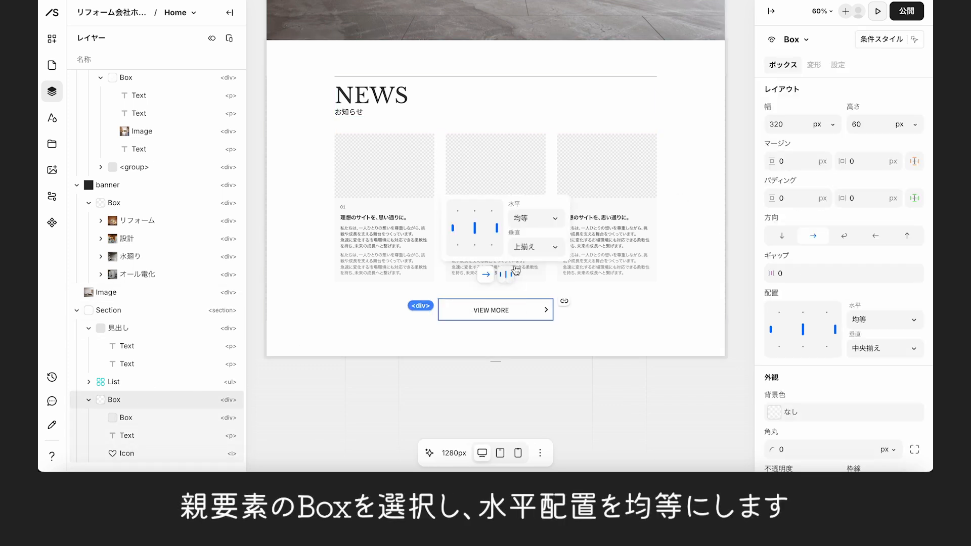
left_click(558, 223)
left_click(569, 321)
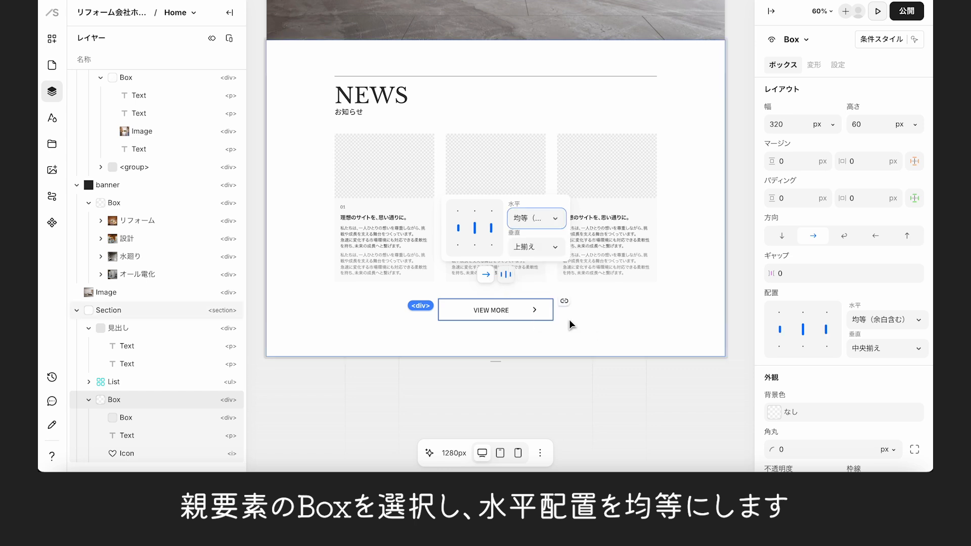
left_click(569, 320)
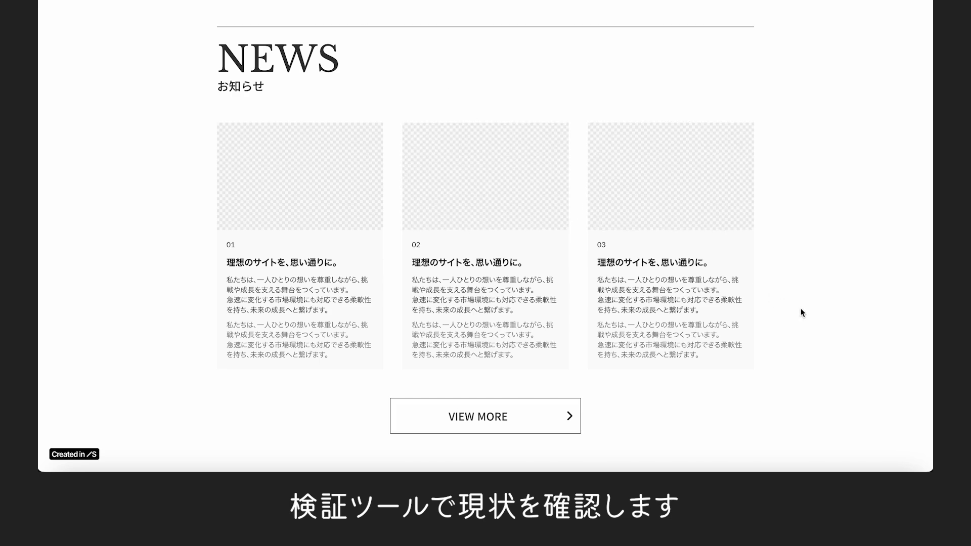
- Open the browser's developer tools and examine the NEWS section's card layout in the iPad Air device view
key("F12")
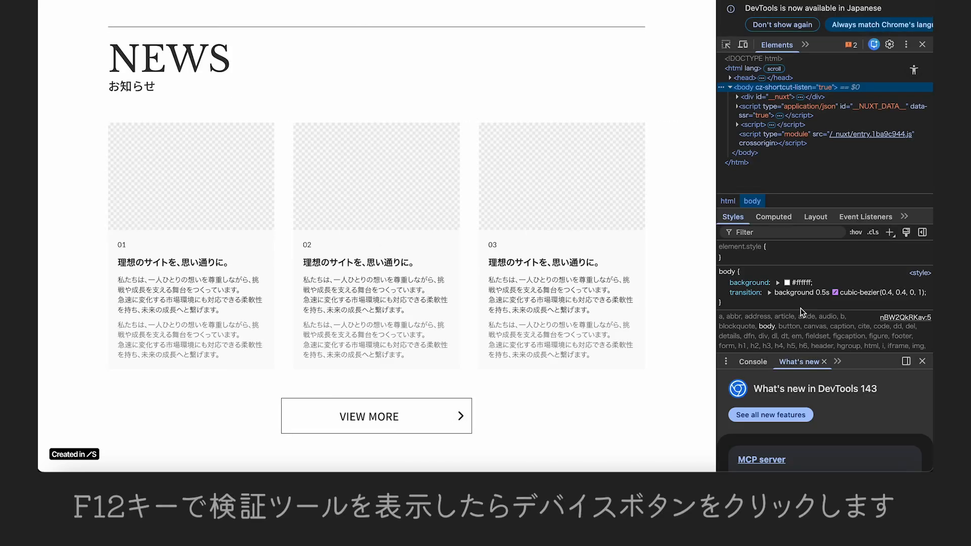
left_click(744, 45)
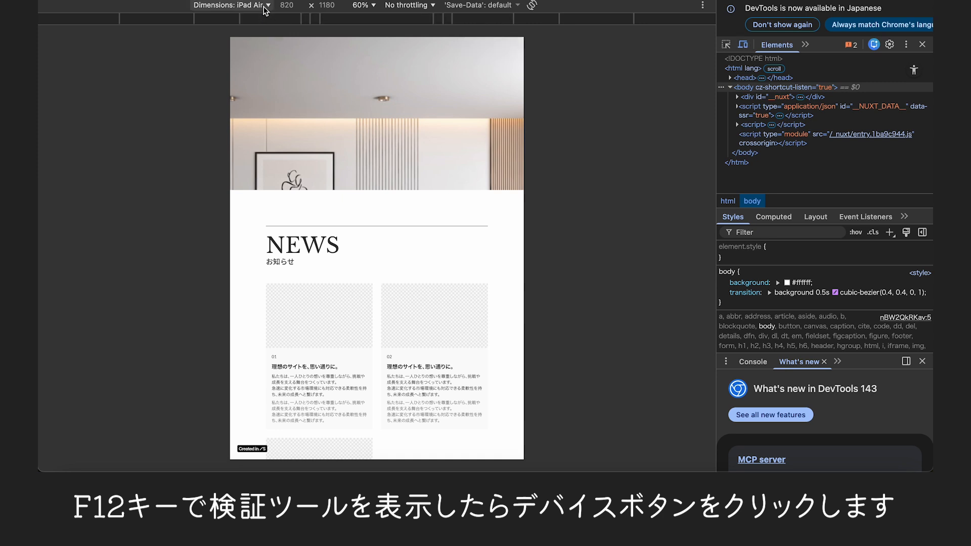
scroll(404, 212, "down", 6)
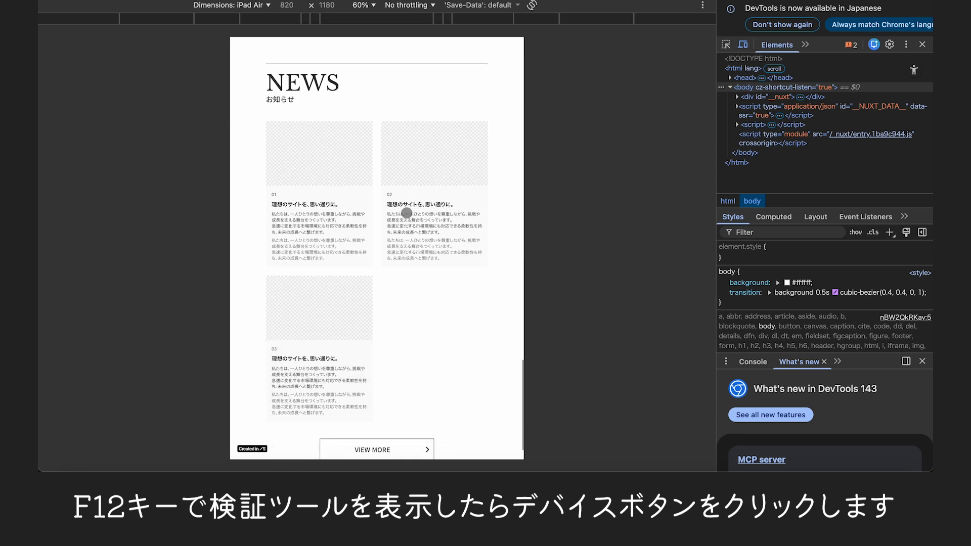
scroll(407, 213, "up", 3)
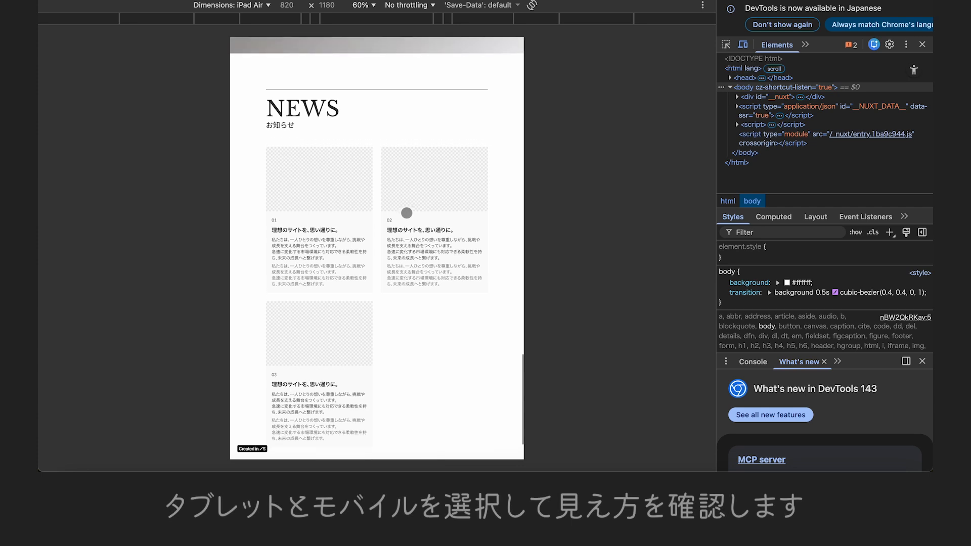
- Examine the NEWS heading and cards in the iPhone 12 Pro device view, and return the emulation to iPad Air
left_click(267, 6)
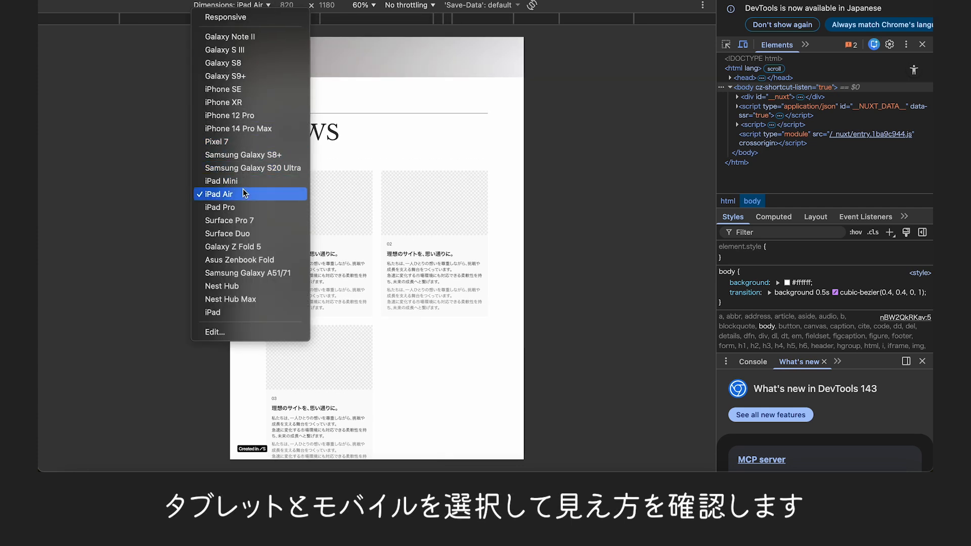
left_click(243, 116)
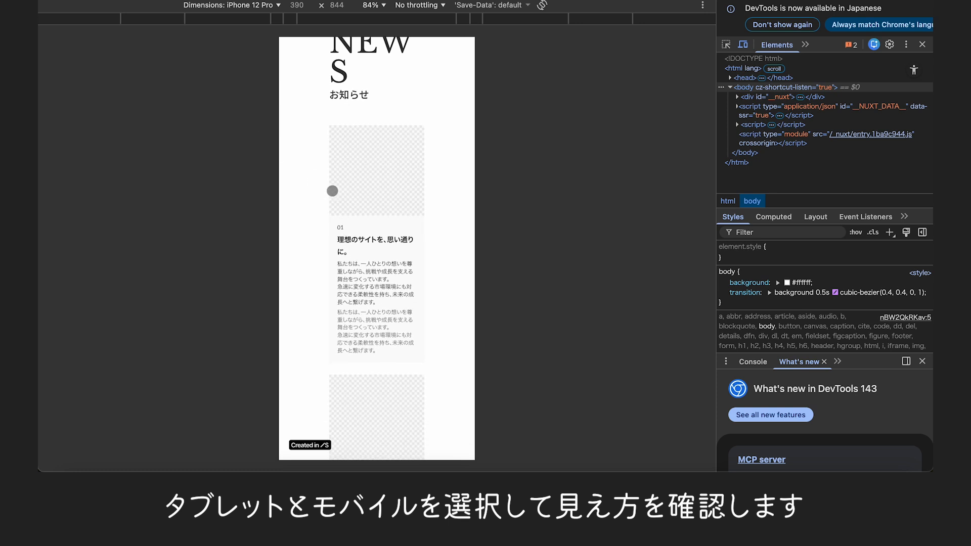
scroll(337, 195, "up", 5)
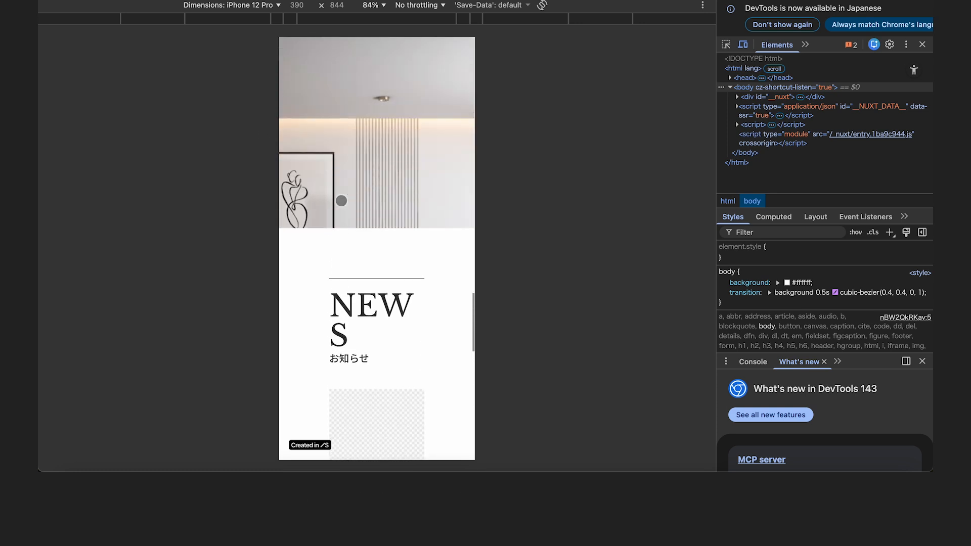
scroll(341, 201, "down", 5)
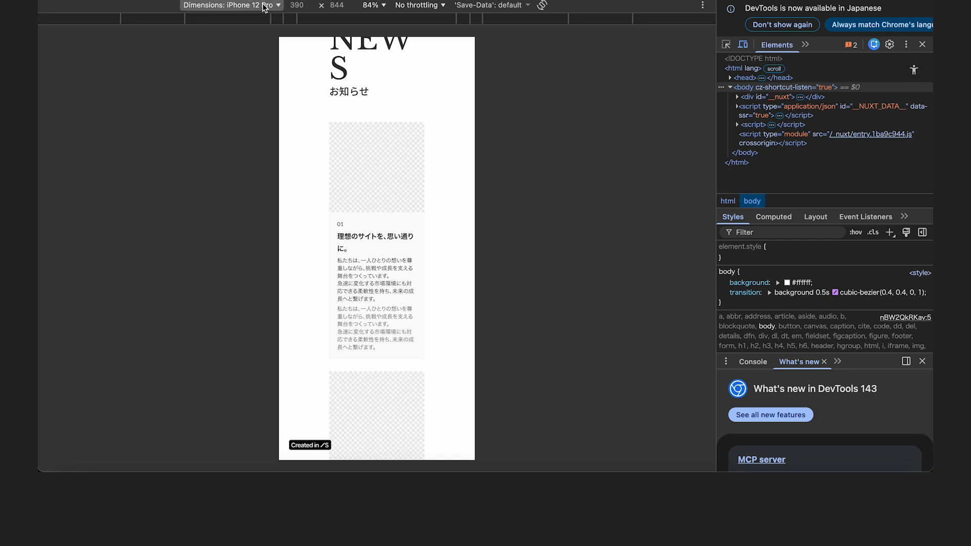
left_click(230, 5)
left_click(252, 195)
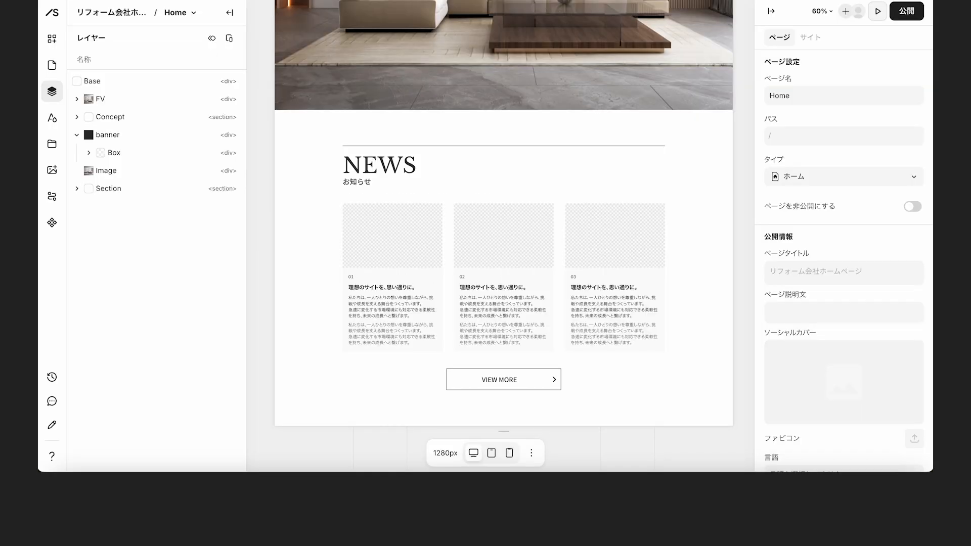
- In the editor's tablet layout, set the NEWS Section's padding to 64 px
left_click(492, 454)
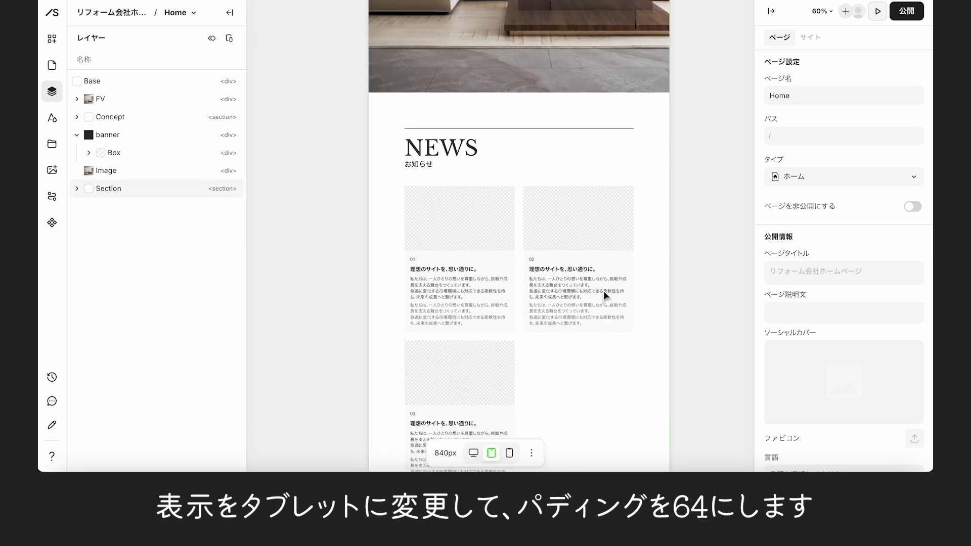
left_click(606, 244)
left_click(794, 220)
type("64")
key("Return")
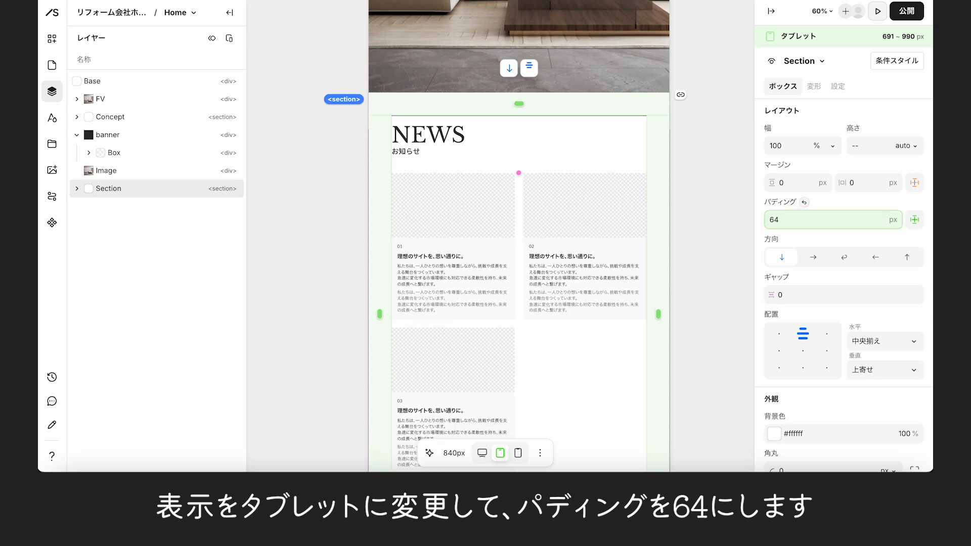
- In the tablet layout, set the NEWS heading's font size to 48 px and the お知らせ subheading's to 18 px
double_click(458, 135)
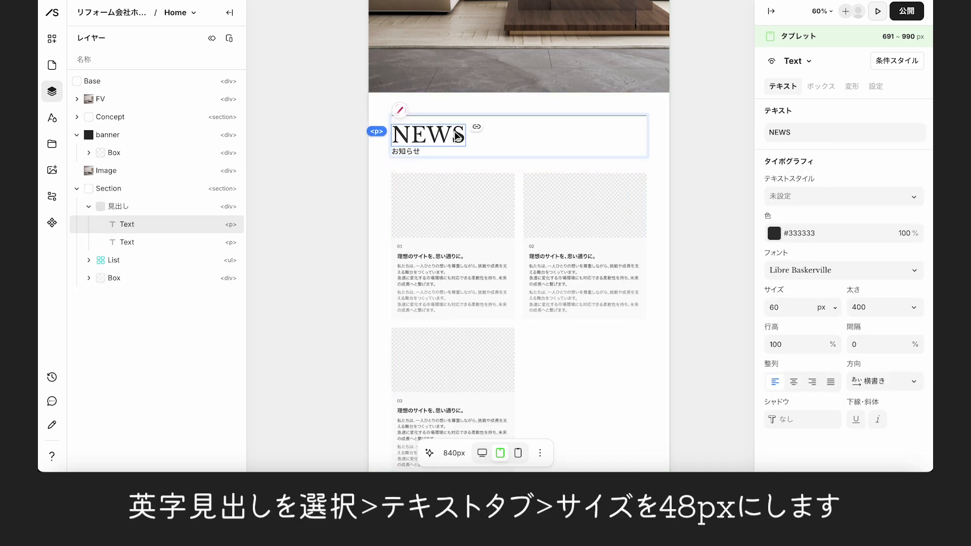
left_click(808, 304)
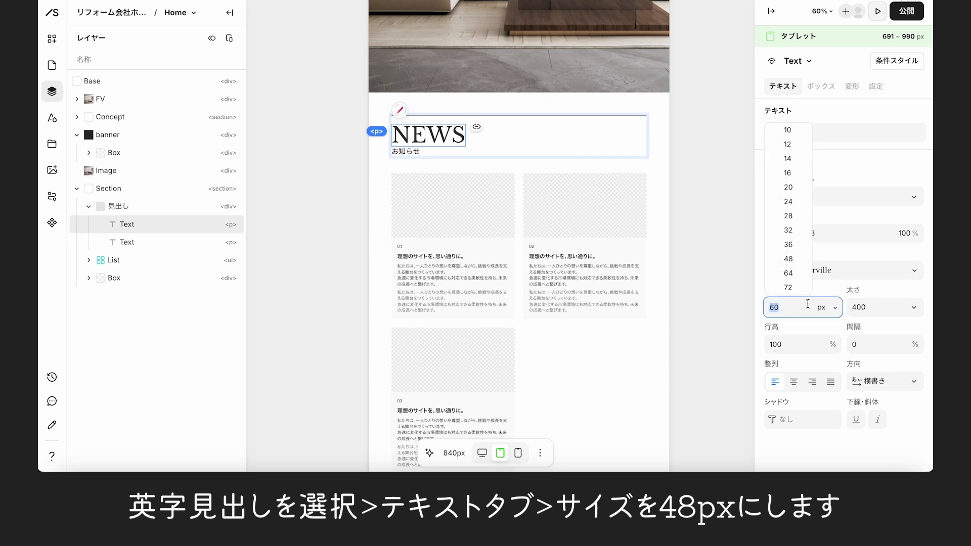
left_click(791, 259)
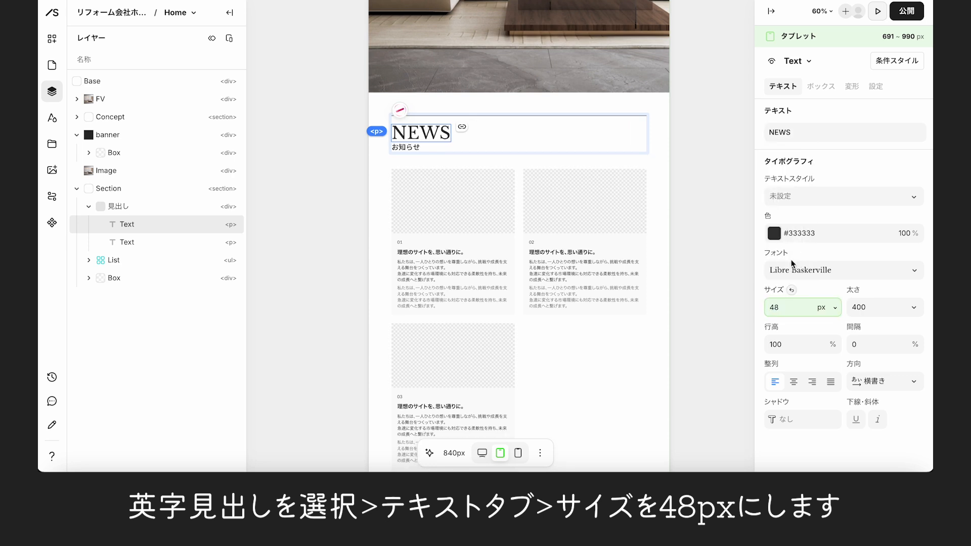
left_click(412, 147)
left_click(412, 147)
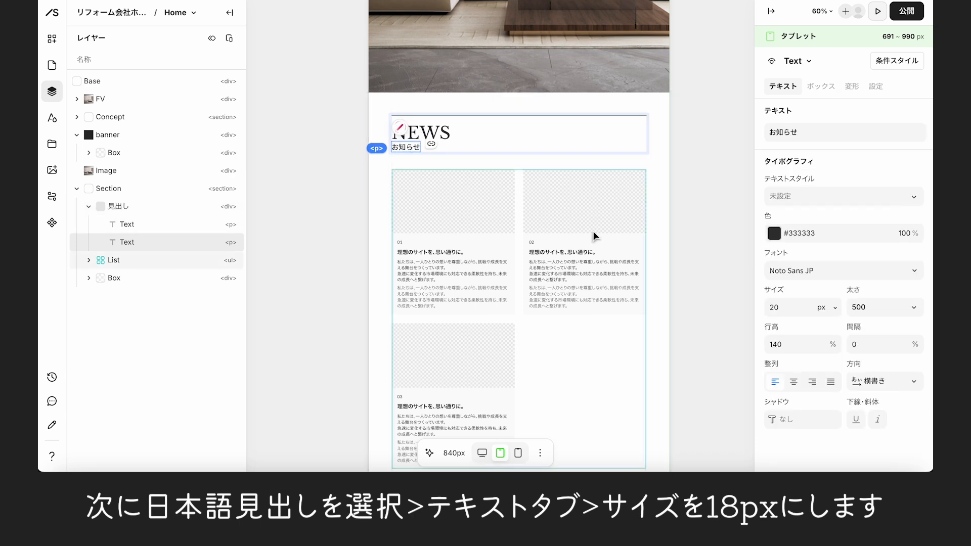
left_click(797, 304)
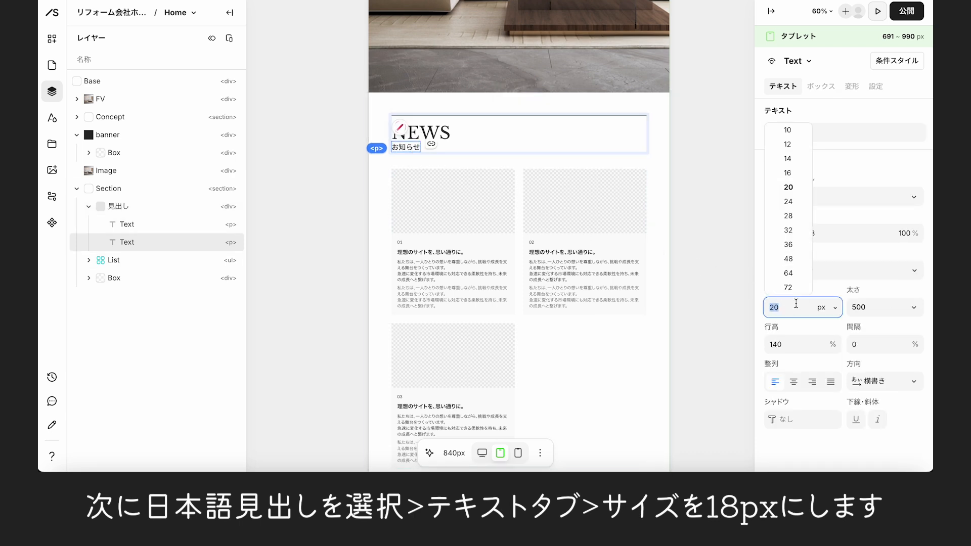
type("18")
key("Return")
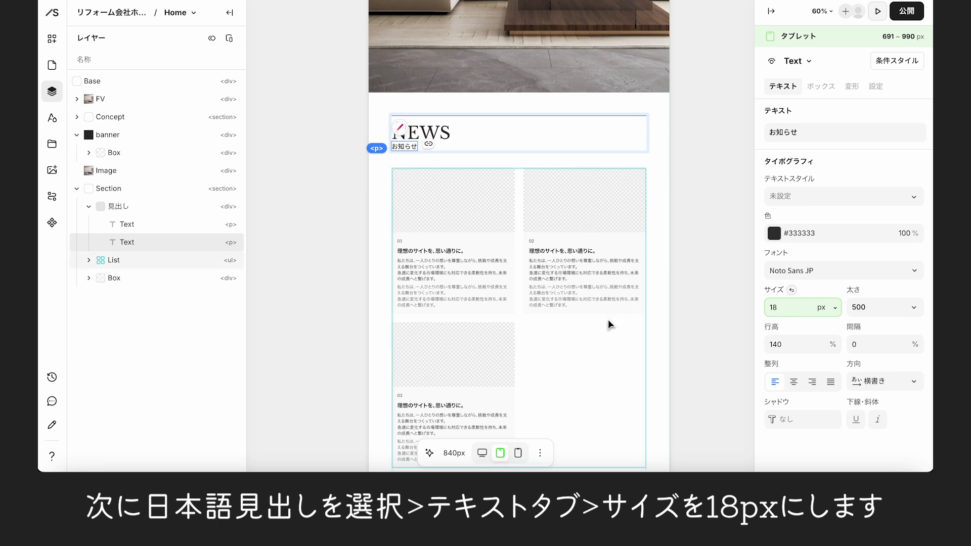
- Set the bottom margin of the 見出し box to 36 px for the tablet layout
left_click(490, 126)
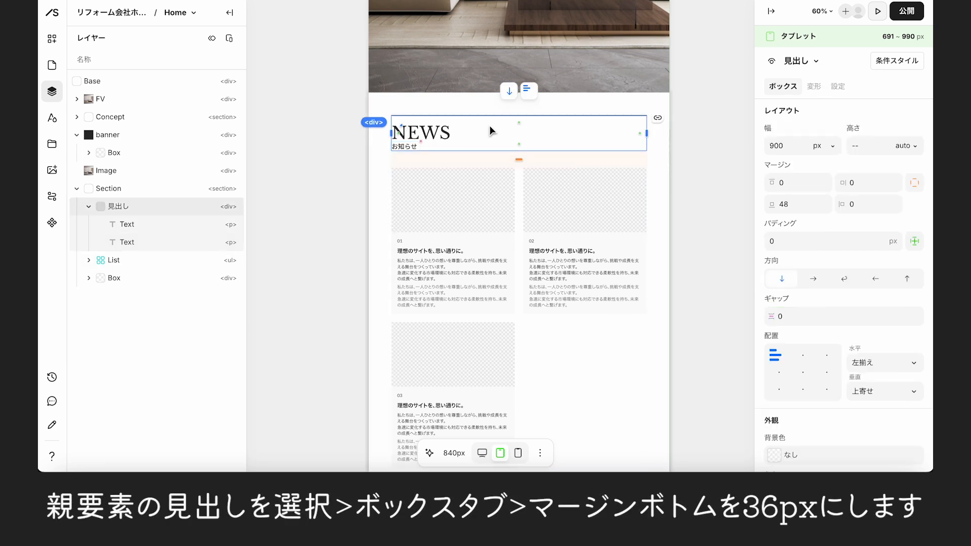
left_click(796, 204)
key("Return")
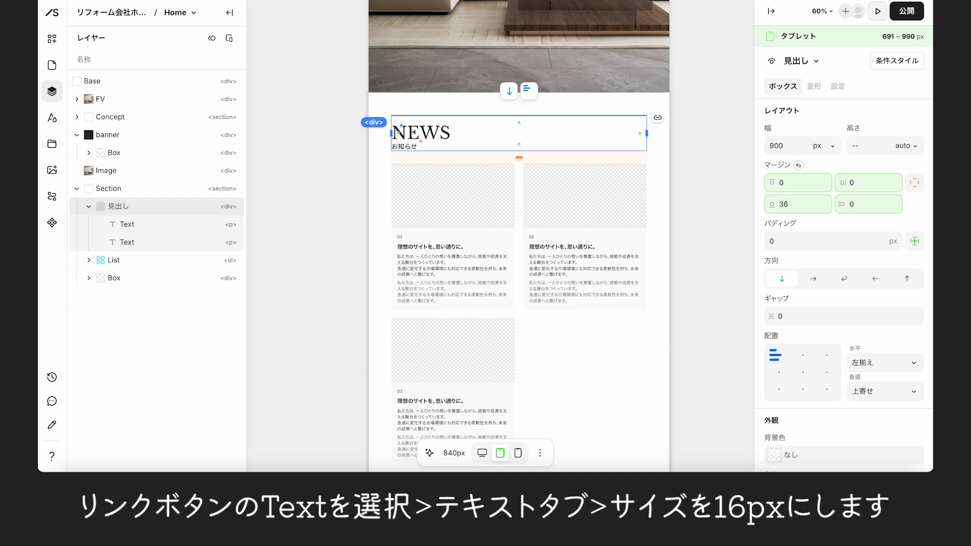
- Set the font size of the VIEW MORE button's text to 16 px in the tablet layout
scroll(599, 355, "down", 4)
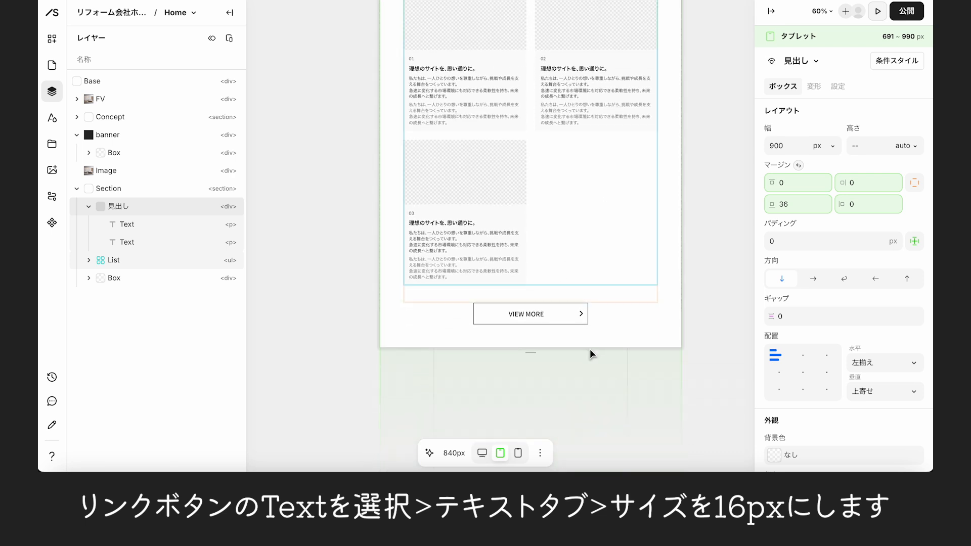
left_click(542, 315)
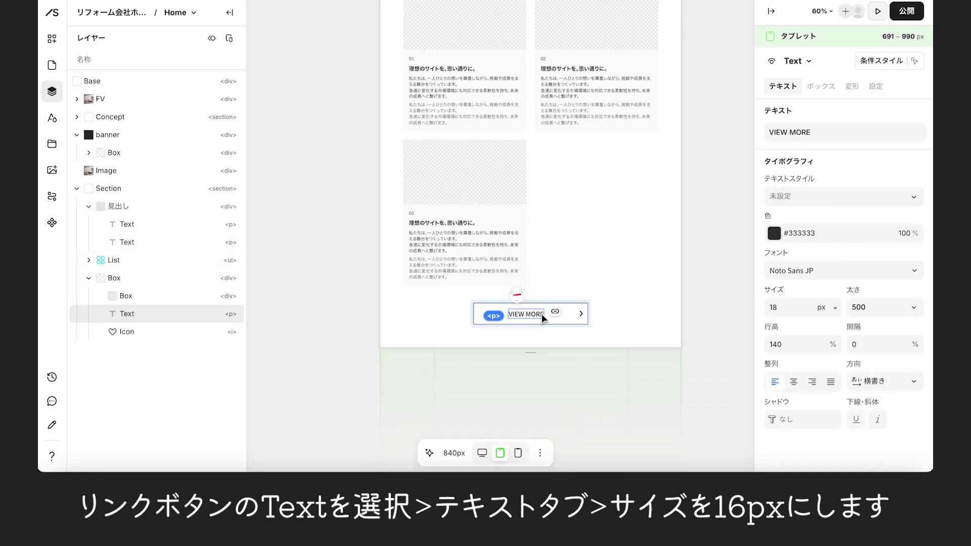
left_click(788, 309)
type("16")
key("Return")
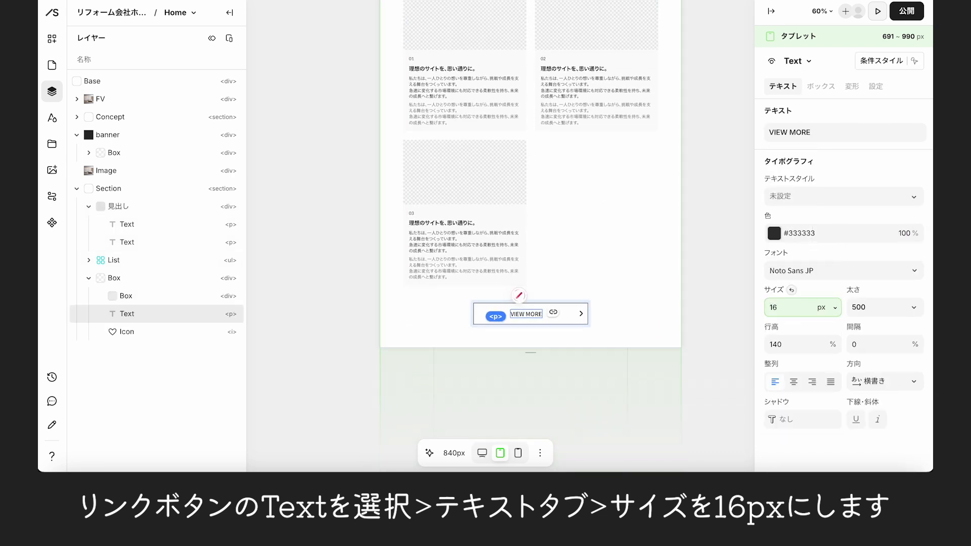
- Resize the VIEW MORE button's parent Box to 280 px wide and 54 px high
left_click(582, 304)
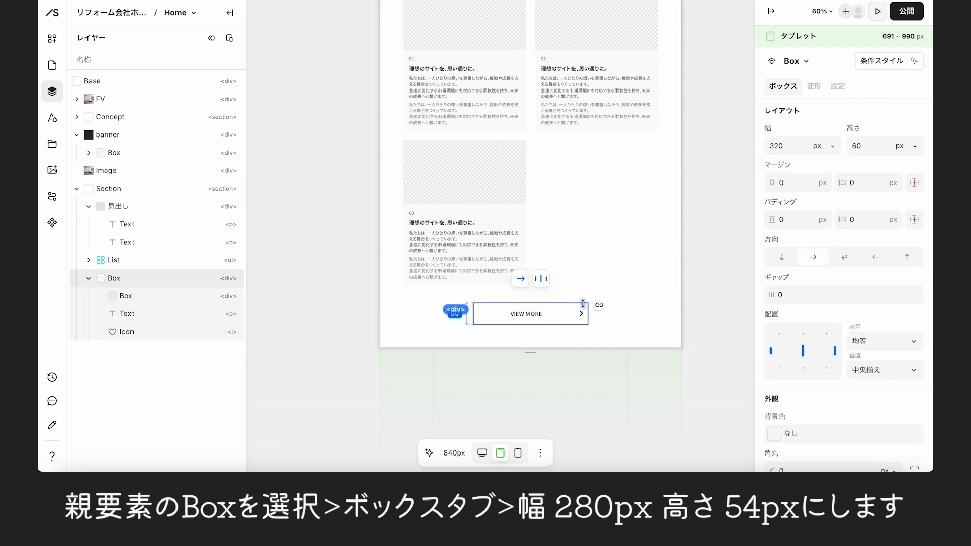
left_click(794, 146)
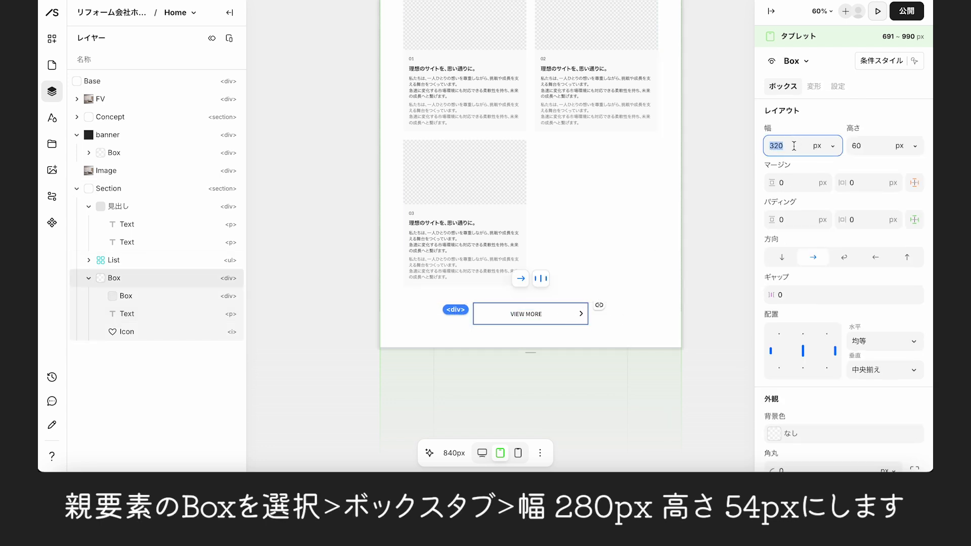
type("280")
key("Return")
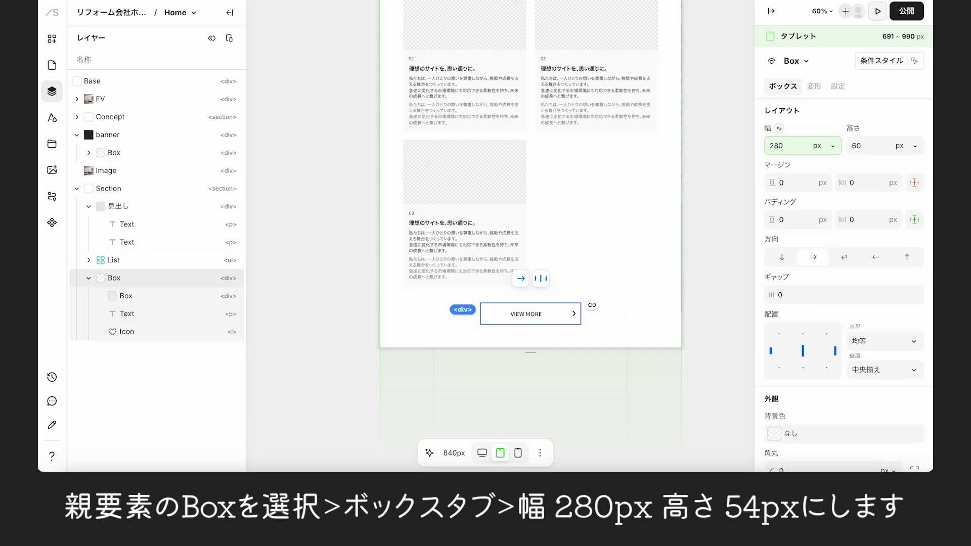
left_click(877, 146)
type("54")
key("Return")
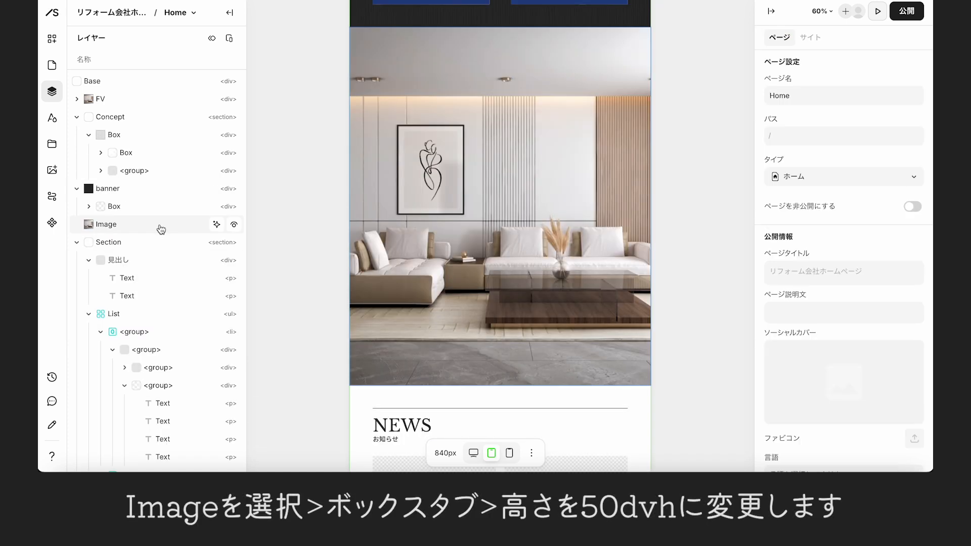
- Set the height of the Image layer above the NEWS section to 50 dvh
left_click(154, 224)
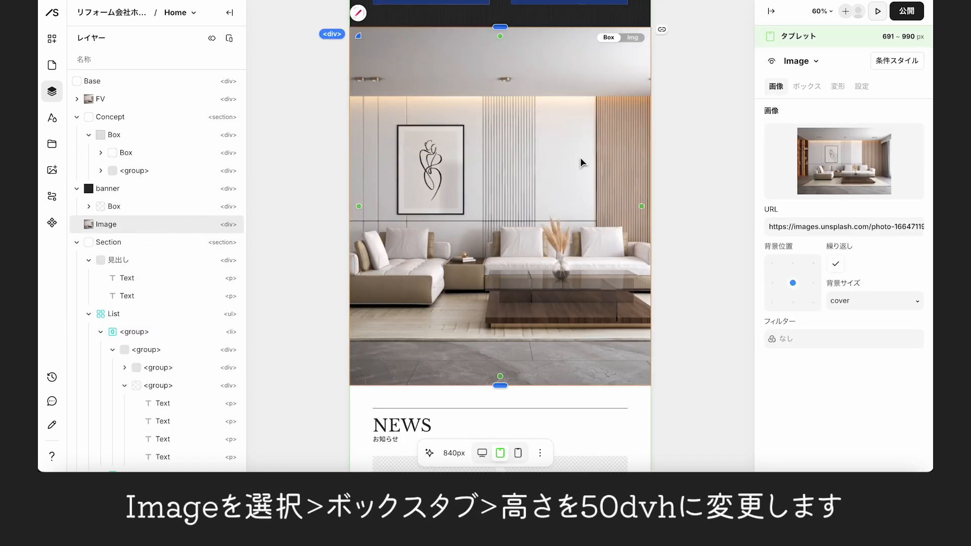
left_click(808, 88)
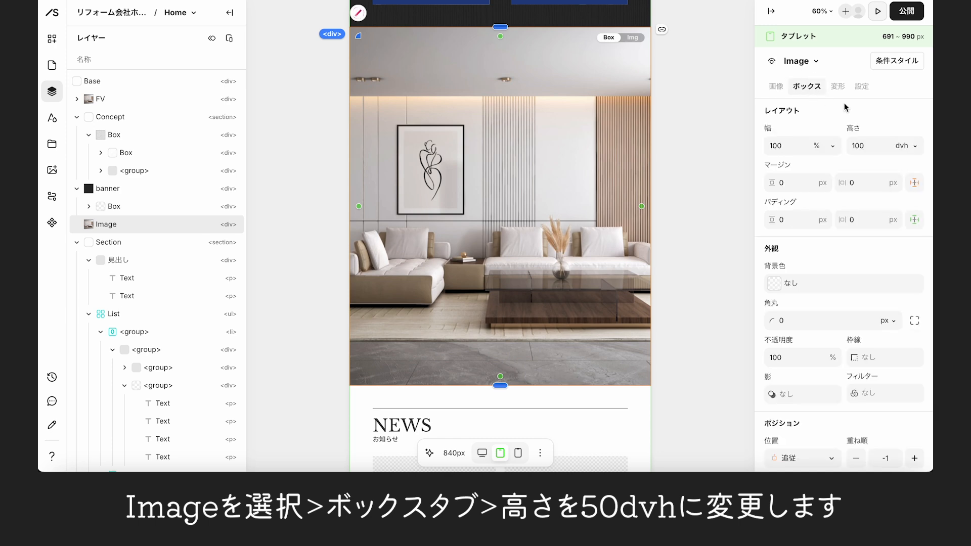
left_click(878, 147)
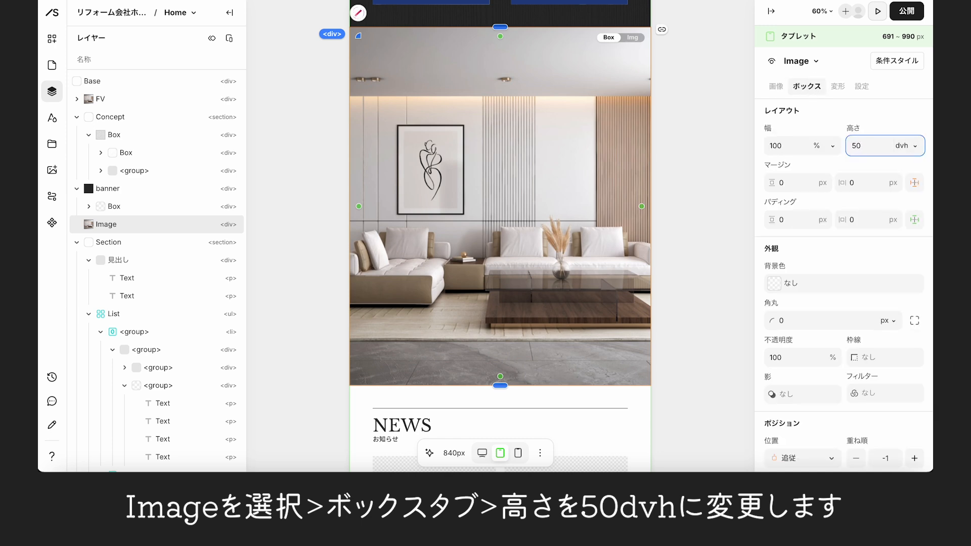
key("Return")
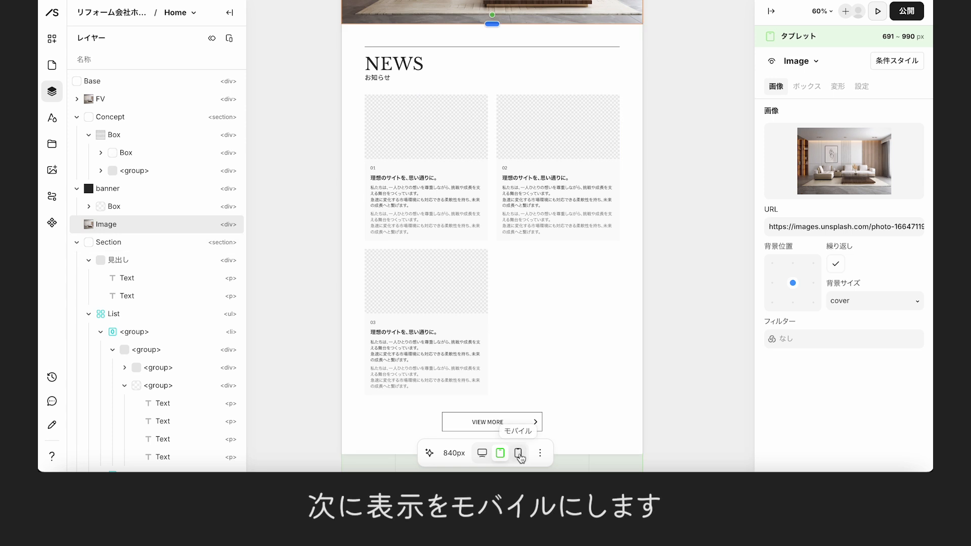
- Switch to the mobile layout and set the NEWS Section's left and right padding to 20 px
left_click(518, 452)
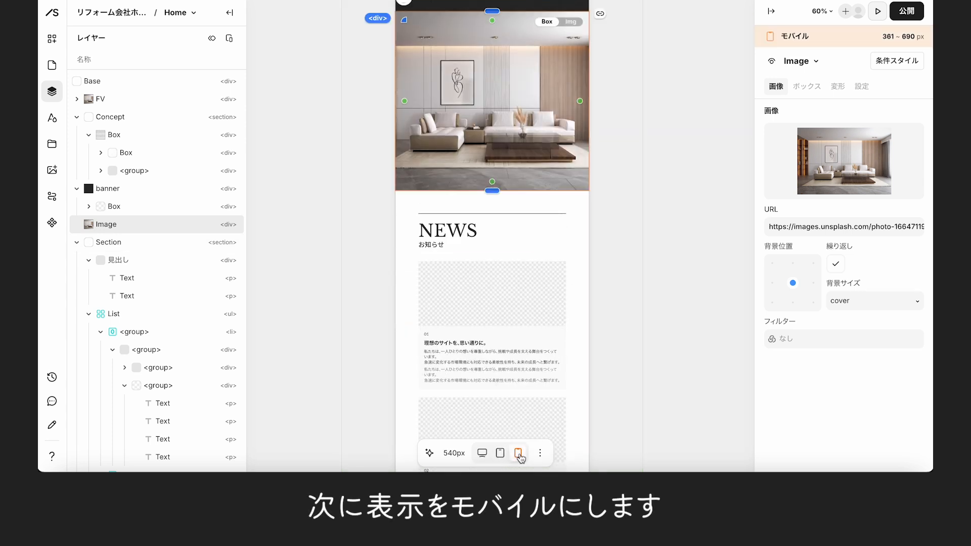
scroll(569, 249, "down", 5)
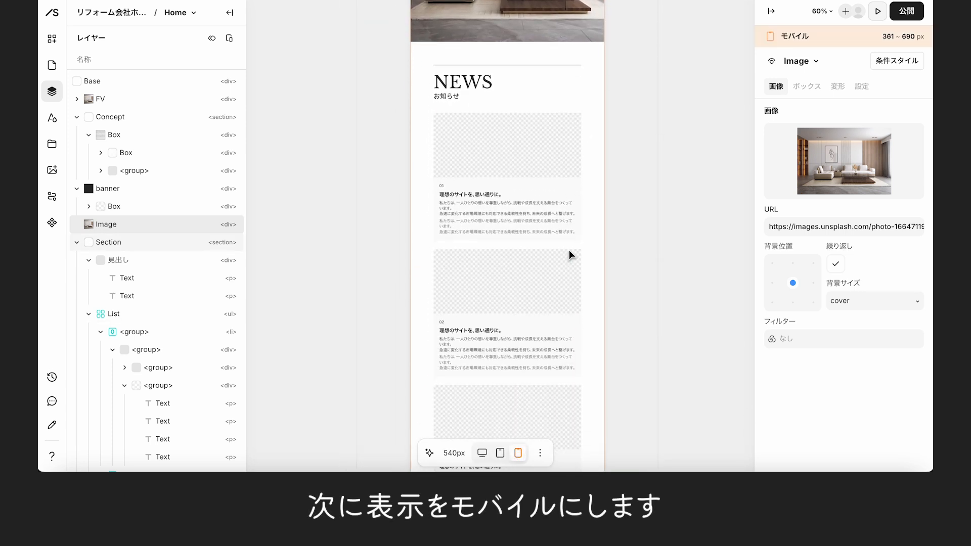
scroll(570, 250, "down", 4)
scroll(569, 250, "up", 6)
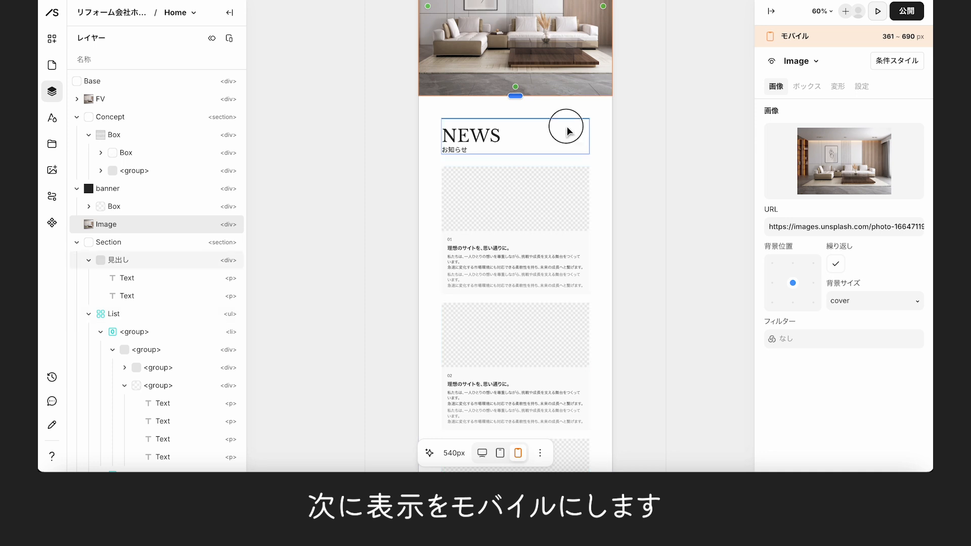
left_click(602, 194)
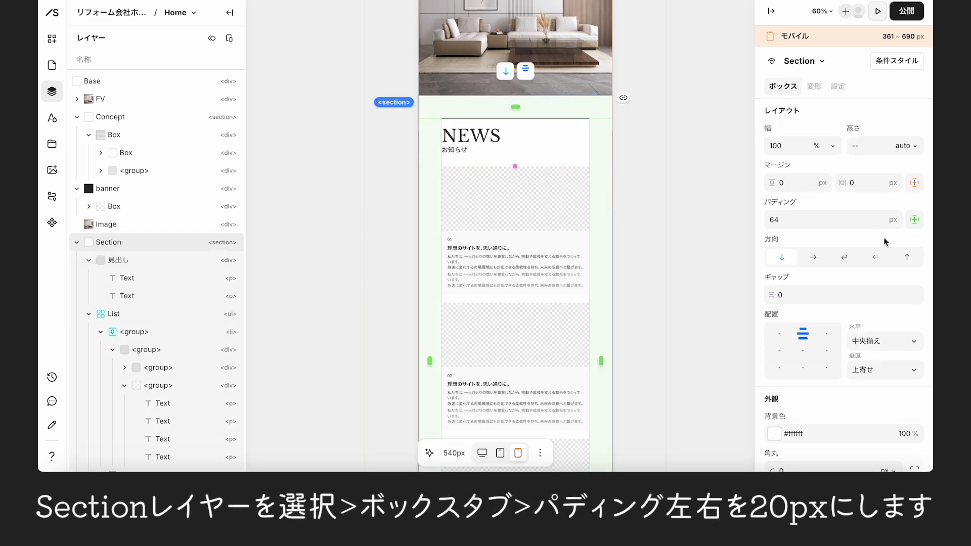
left_click(916, 221)
left_click(916, 222)
double_click(873, 220)
type("20")
key("Return")
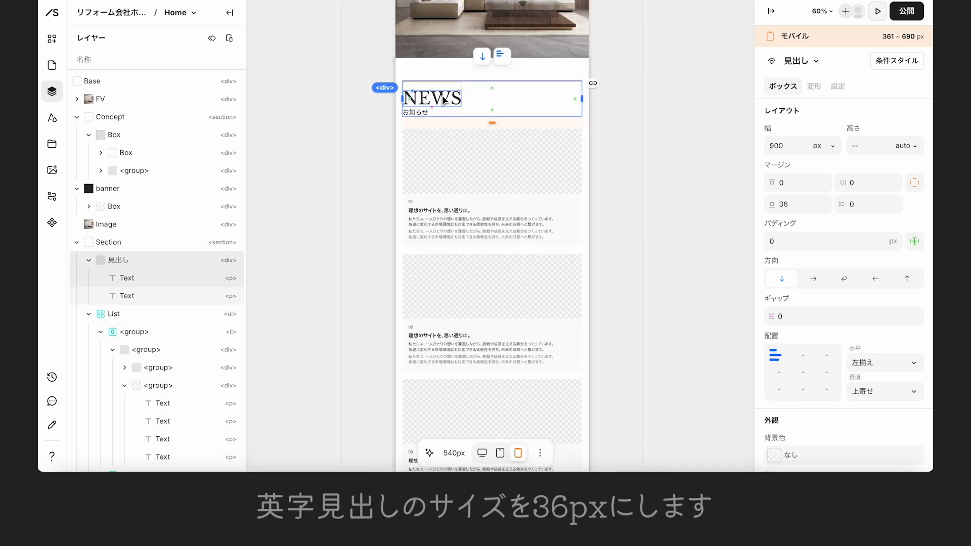
- In the mobile layout, set the NEWS heading's font size to 36 px and the お知らせ subheading's to 16 px
left_click(443, 100)
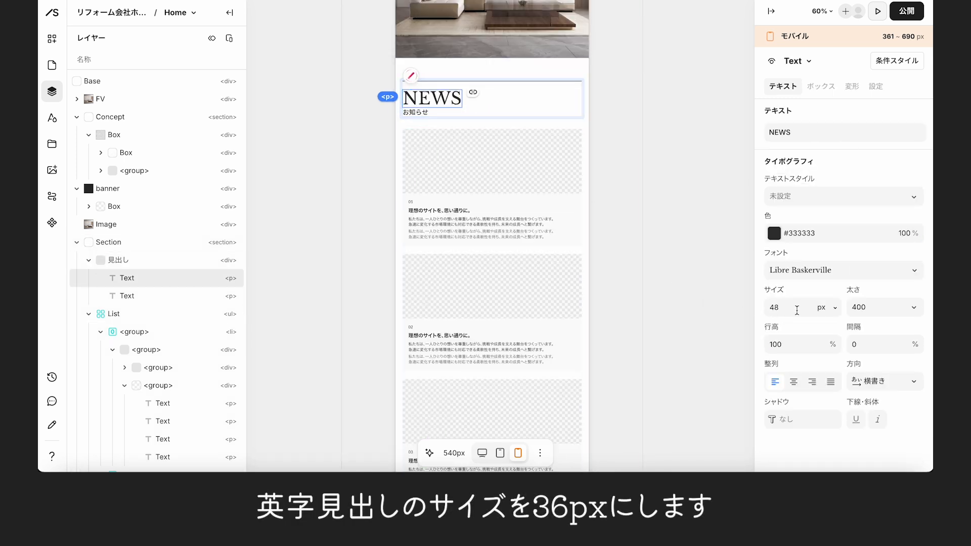
left_click(806, 309)
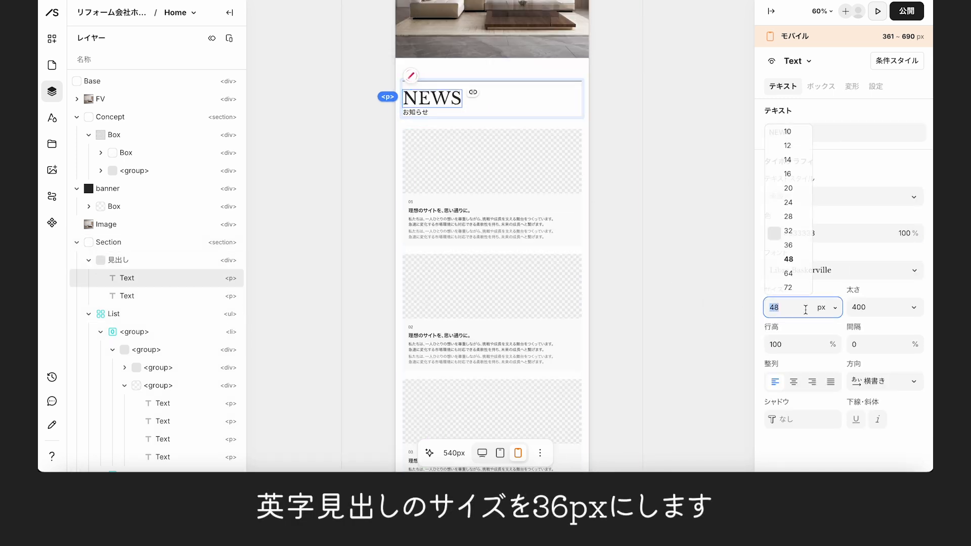
left_click(791, 243)
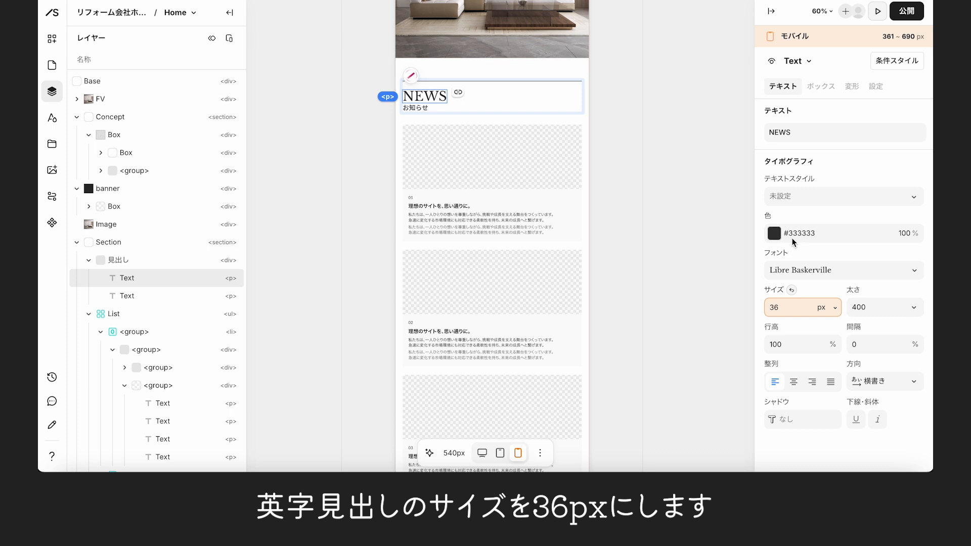
left_click(424, 108)
left_click(790, 306)
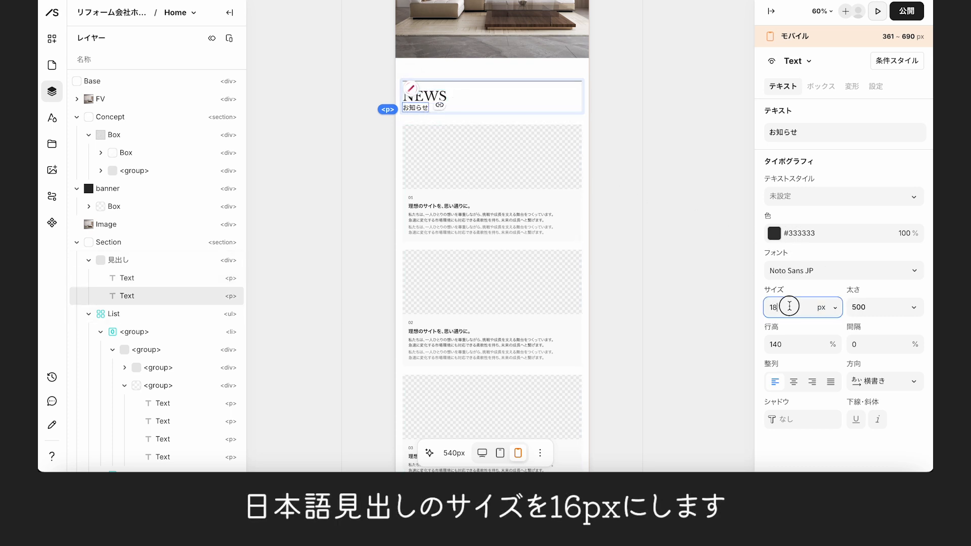
type("16")
key("Return")
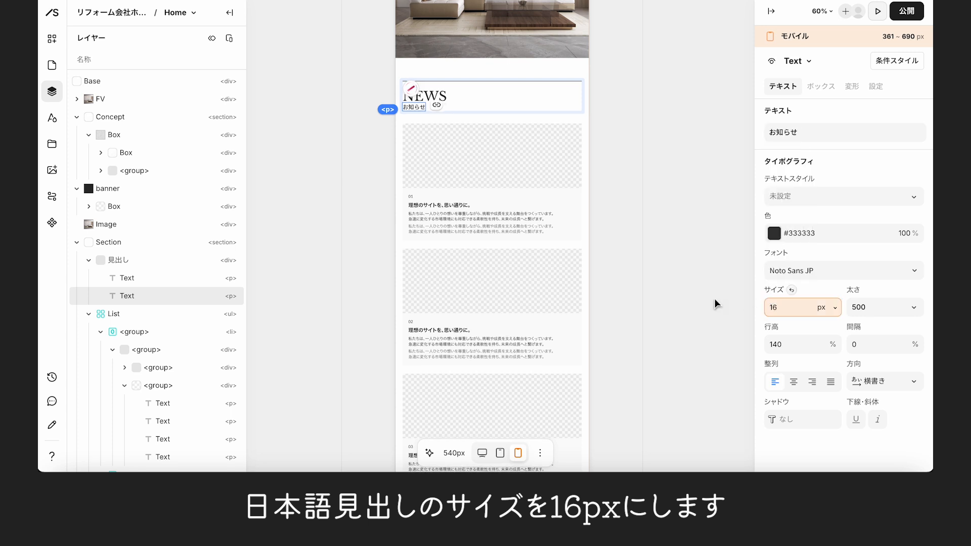
- Set the bottom margin of the 見出し box to 24 px for the mobile layout
left_click(509, 98)
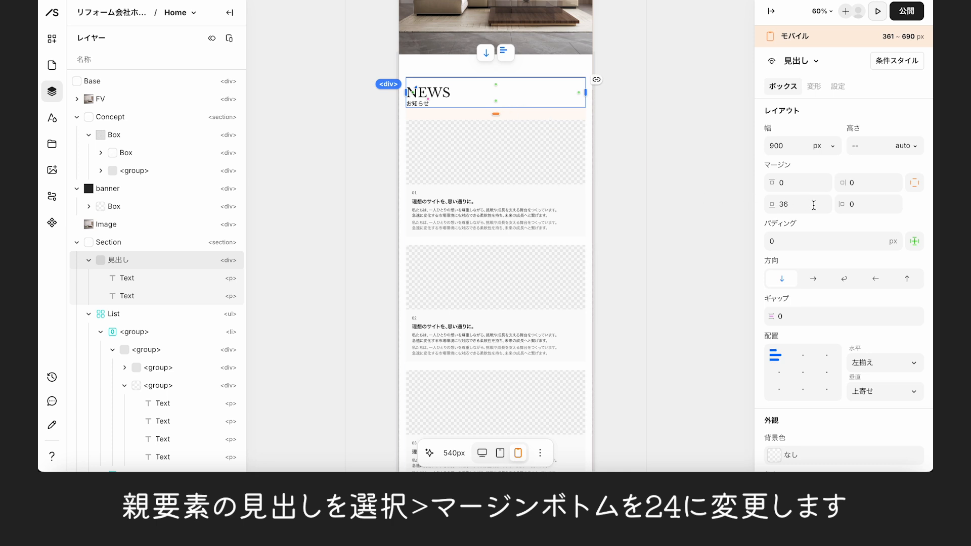
type("24")
key("Return")
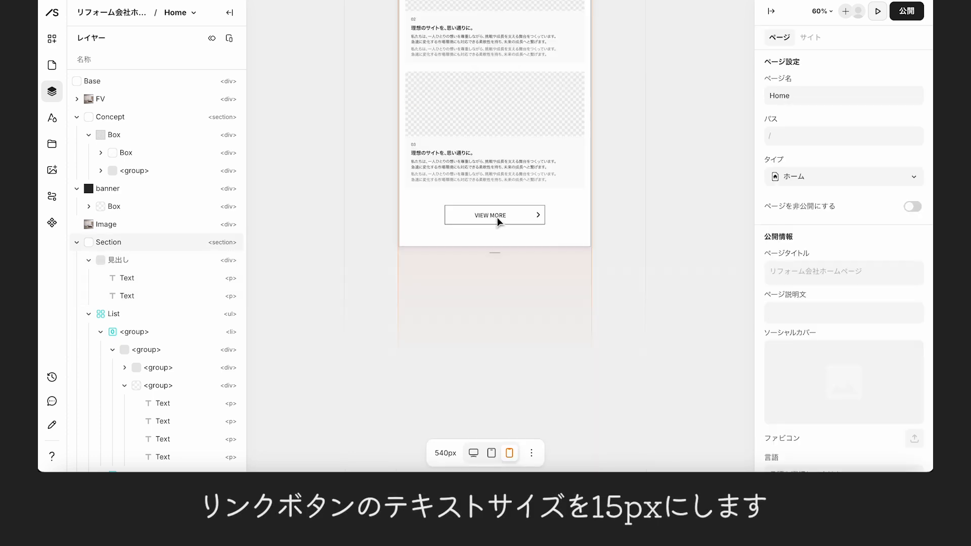
- Set the font size of the VIEW MORE button's text to 15 px in the mobile layout
left_click(498, 213)
double_click(500, 215)
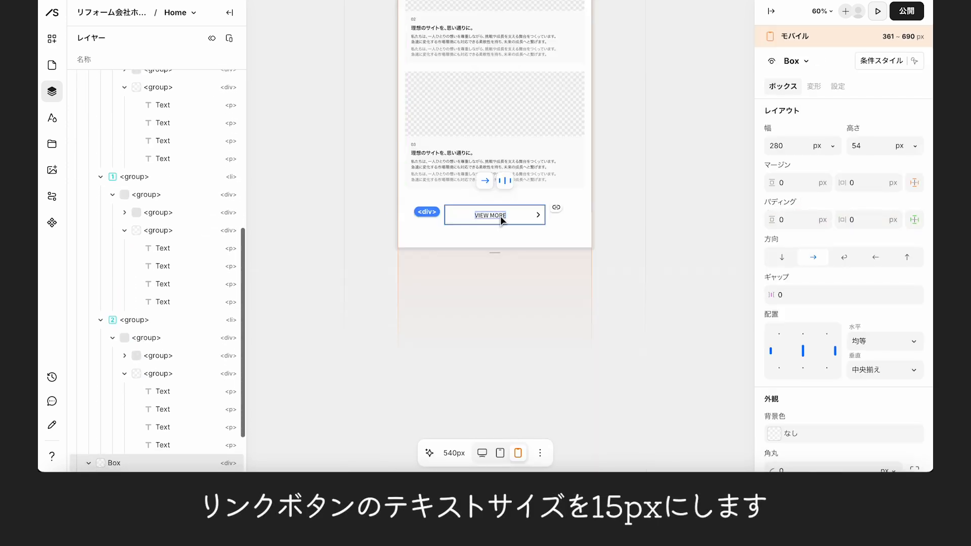
left_click(783, 306)
type("15")
key("Return")
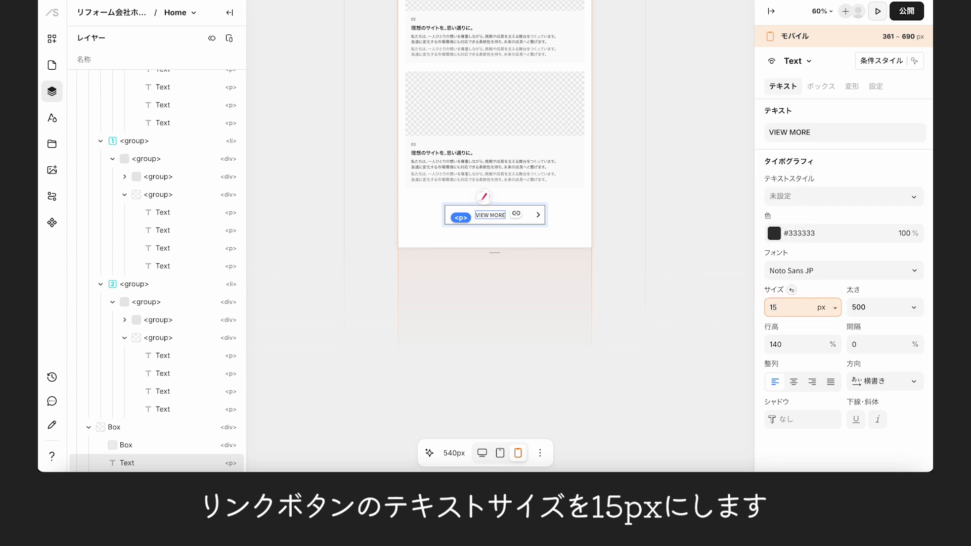
- Set the width of the VIEW MORE button's parent Box to 240 px for mobile
left_click(543, 207)
left_click(801, 143)
type("240")
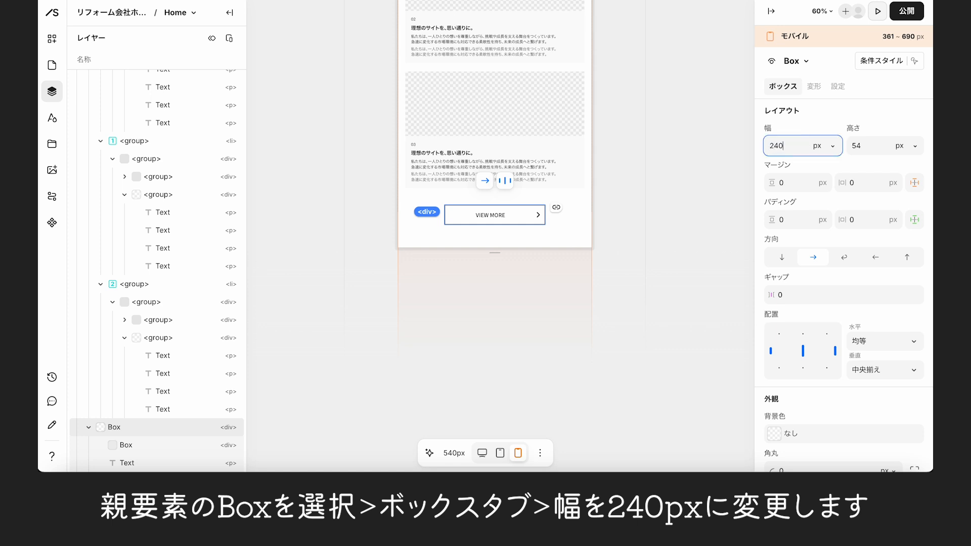
key("Return")
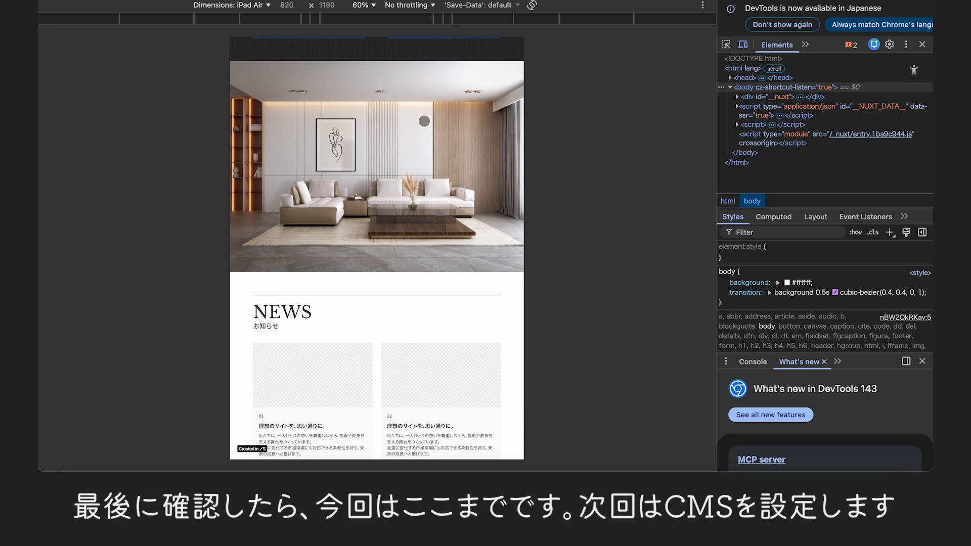
- In the browser's device emulation, examine the image and NEWS section as iPad Air and as iPhone 12 Pro
scroll(424, 121, "down", 5)
scroll(424, 121, "up", 5)
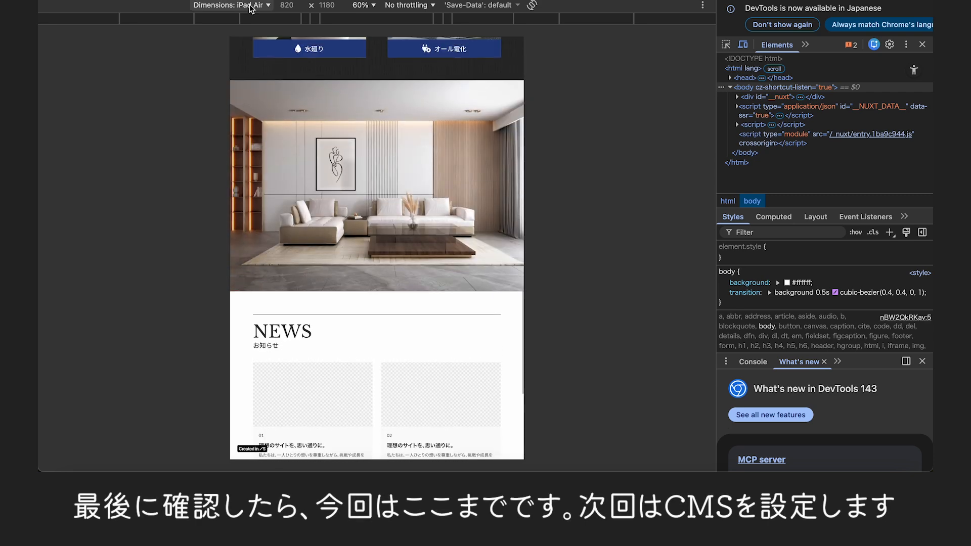
left_click(253, 5)
left_click(253, 116)
scroll(375, 174, "up", 5)
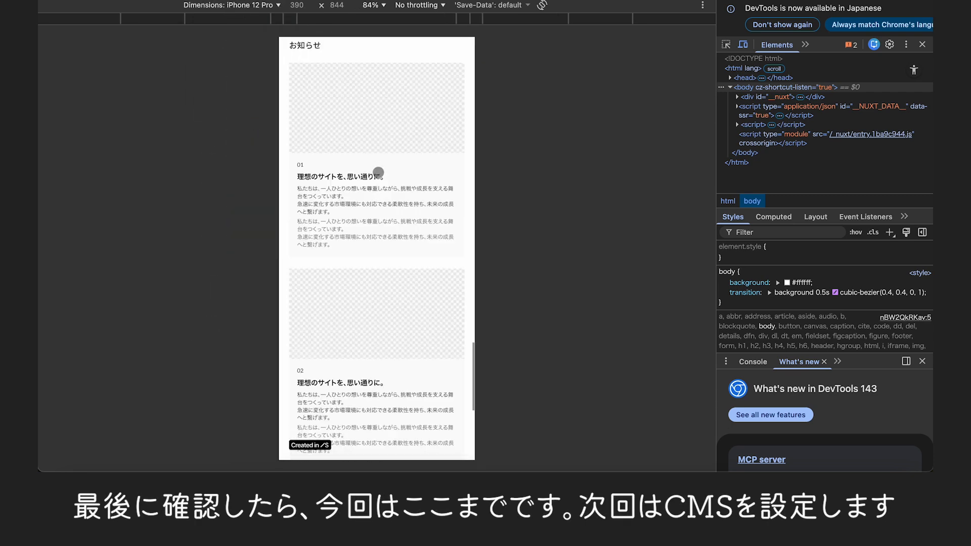
scroll(379, 173, "up", 6)
scroll(379, 172, "down", 5)
scroll(379, 172, "down", 10)
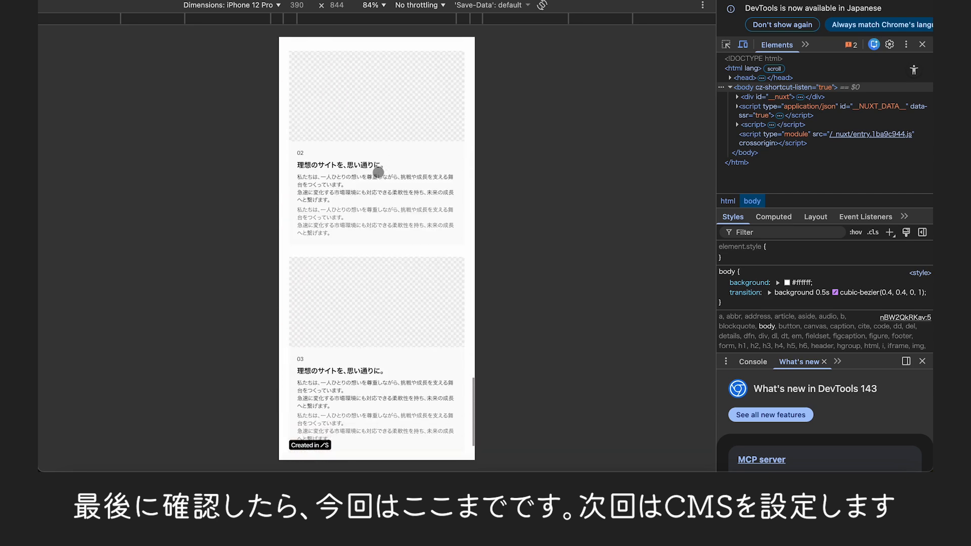